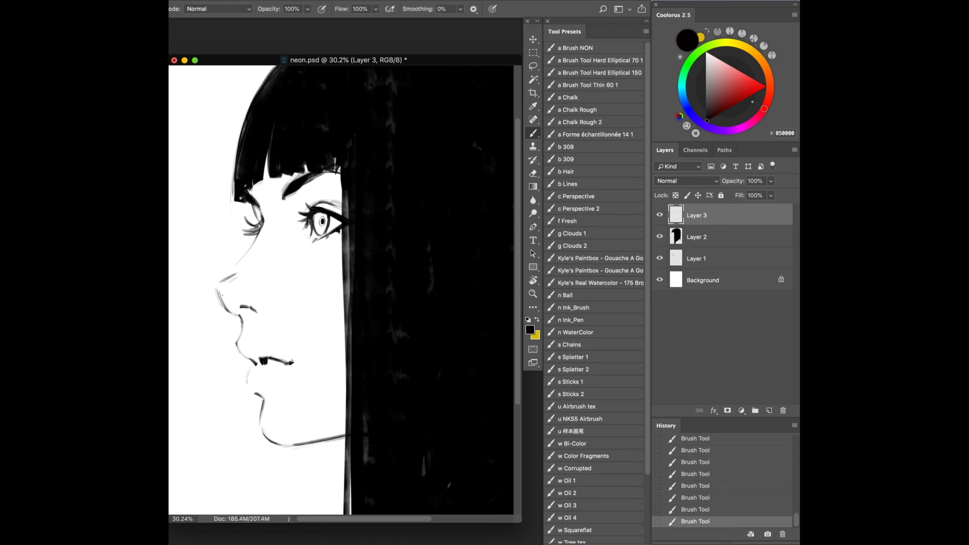
- Darken and extend the nose-bridge line and refine the small strokes around nose and mouth
{"action": "left_click_drag", "start_coordinate": [218, 290], "coordinate": [240, 315]}
{"action": "left_click_drag", "start_coordinate": [236, 267], "coordinate": [263, 209]}
{"action": "mouse_move", "coordinate": [231, 273]}
{"action": "left_mouse_down"}
{"action": "mouse_move", "coordinate": [240, 354]}
{"action": "mouse_move", "coordinate": [270, 365]}
{"action": "left_mouse_up"}
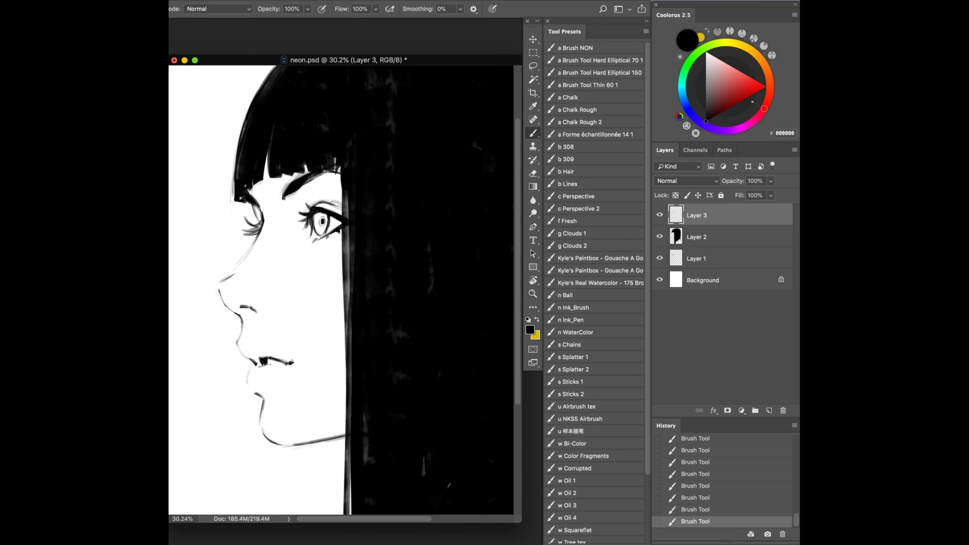
- Paint out the stray mark near the eyebrow in white, then return to black
{"action": "left_click", "coordinate": [336, 355], "text": "alt"}
{"action": "scroll", "coordinate": [418, 327], "scroll_direction": "down", "scroll_amount": 3}
{"action": "scroll", "coordinate": [256, 219], "scroll_direction": "up", "scroll_amount": 3}
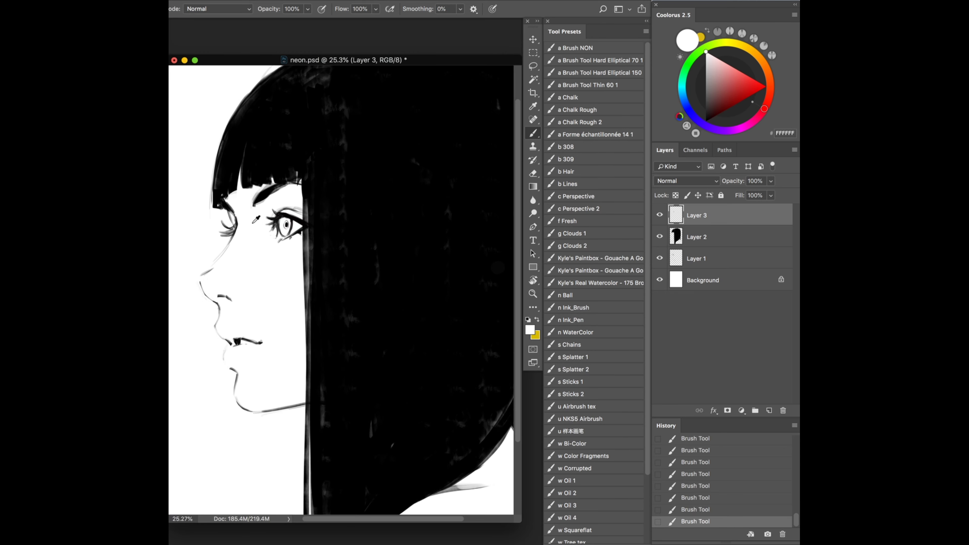
{"action": "left_click", "coordinate": [422, 331], "text": "alt"}
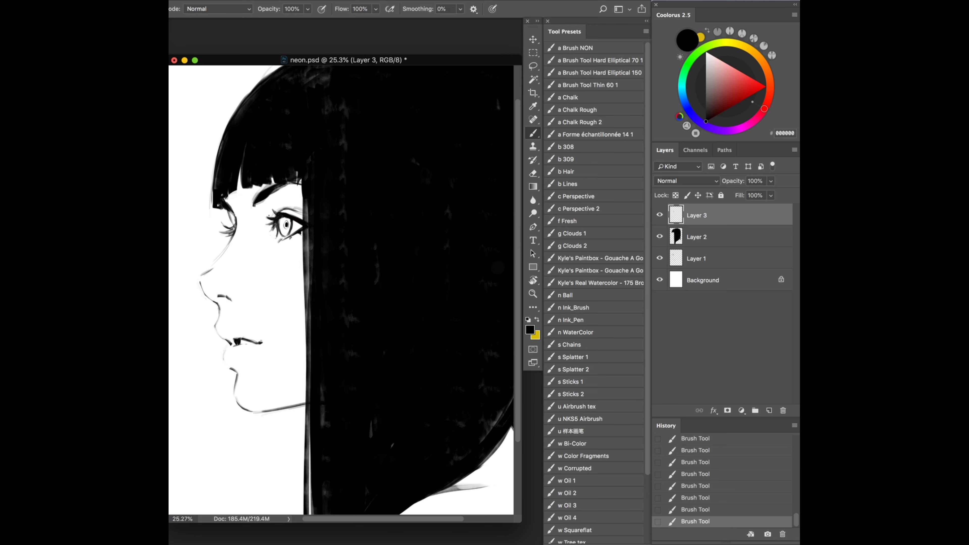
{"action": "left_click_drag", "start_coordinate": [253, 205], "coordinate": [255, 195]}
{"action": "left_click", "coordinate": [292, 186], "text": "alt"}
{"action": "scroll", "coordinate": [343, 267], "scroll_direction": "down", "scroll_amount": 1}
{"action": "left_click", "coordinate": [380, 218], "text": "alt"}
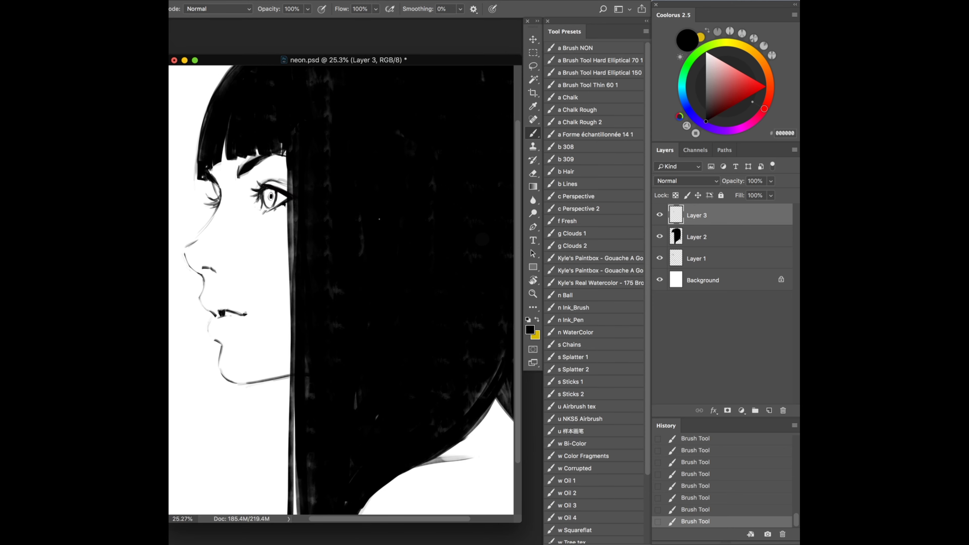
- Stamp all visible layers onto a new Layer 4
{"action": "scroll", "coordinate": [308, 295], "scroll_direction": "down", "scroll_amount": 2}
{"action": "scroll", "coordinate": [281, 208], "scroll_direction": "up", "scroll_amount": 3}
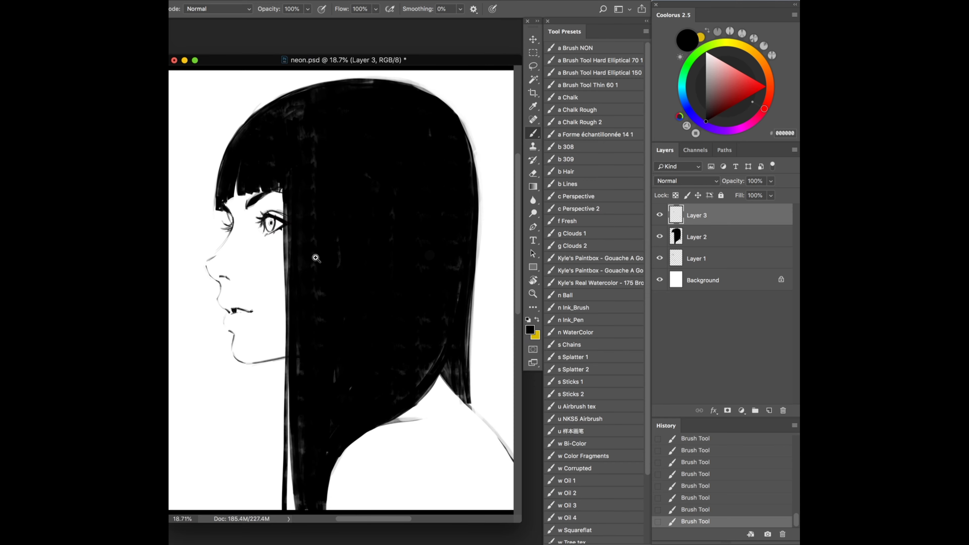
{"action": "scroll", "coordinate": [313, 255], "scroll_direction": "down", "scroll_amount": 4}
{"action": "key", "text": "ctrl+shift+alt+e"}
- Liquify the chin contour with Forward Warp, brush sized between 600 and 1300
{"action": "scroll", "coordinate": [562, 244], "scroll_direction": "down", "scroll_amount": 3}
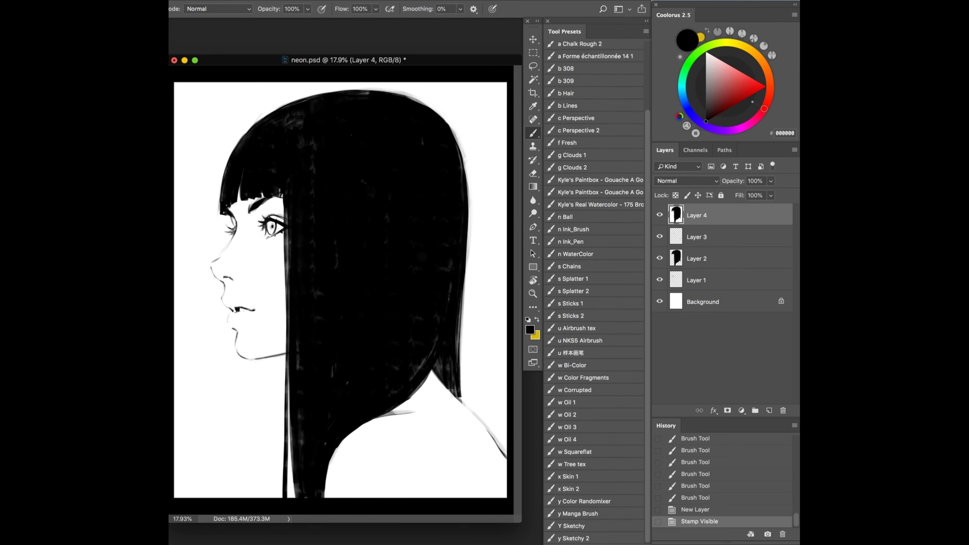
{"action": "key", "text": "ctrl+shift+x"}
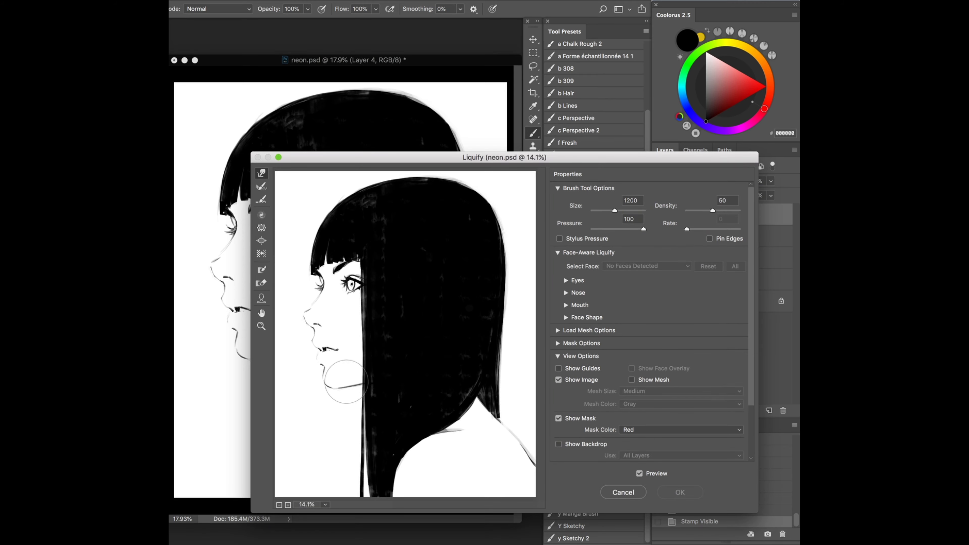
{"action": "left_click_drag", "start_coordinate": [327, 359], "coordinate": [329, 376]}
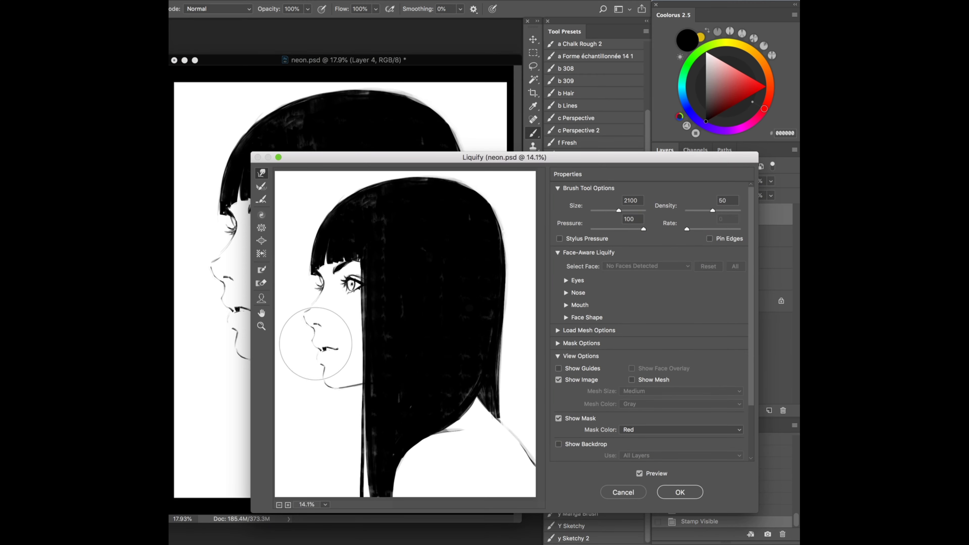
{"action": "key", "text": "bracketright"}
{"action": "key", "text": "bracketleft"}
{"action": "key", "text": "bracketleft"}
{"action": "key", "text": "bracketleft"}
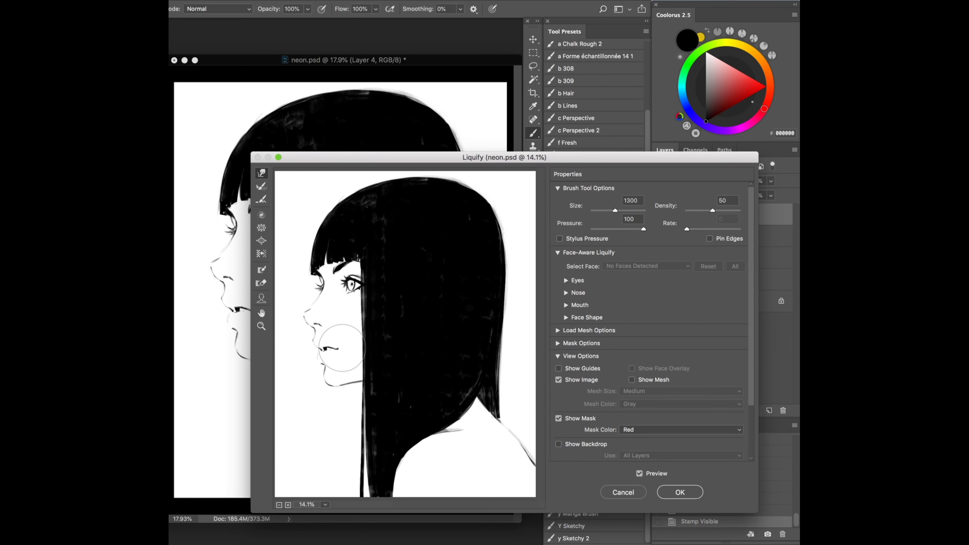
{"action": "key", "text": "bracketleft"}
{"action": "key", "text": "bracketleft"}
{"action": "key", "text": "bracketright"}
{"action": "key", "text": "bracketright"}
{"action": "key", "text": "bracketright"}
{"action": "key", "text": "bracketleft"}
{"action": "key", "text": "bracketleft"}
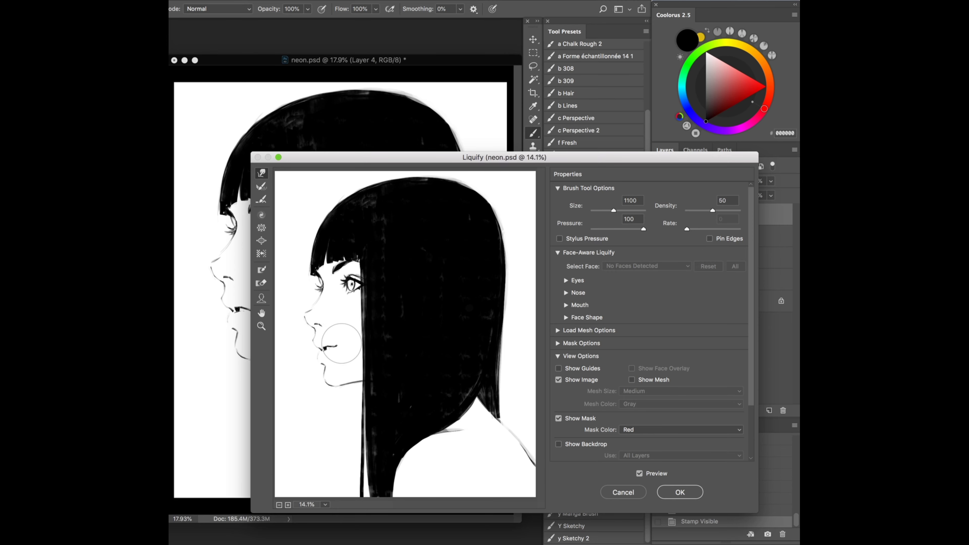
{"action": "left_click", "coordinate": [680, 492]}
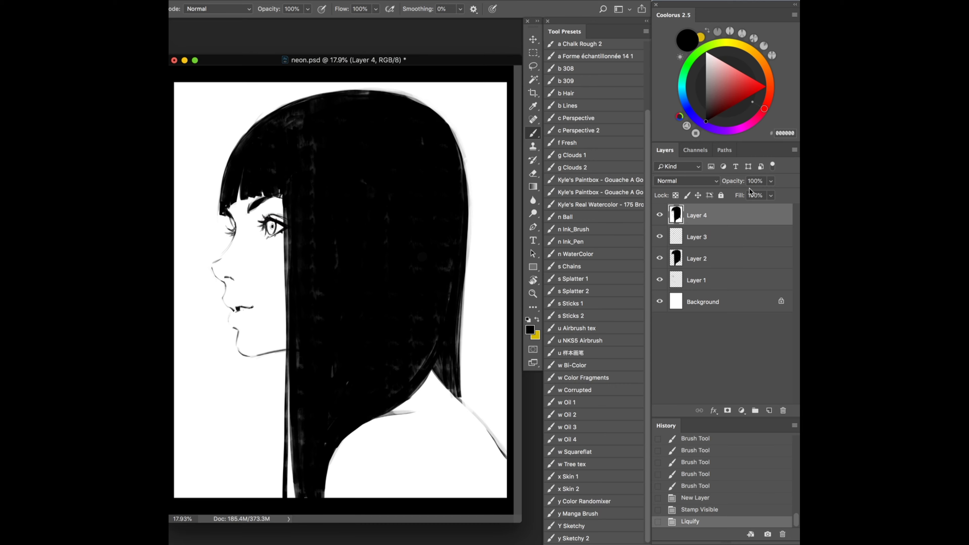
- Run a second Liquify pass reshaping the lips and chin with an 800–1100 brush
{"action": "left_click", "coordinate": [182, 1]}
{"action": "left_click", "coordinate": [181, 77]}
{"action": "key", "text": "bracketleft"}
{"action": "key", "text": "bracketleft"}
{"action": "key", "text": "bracketleft"}
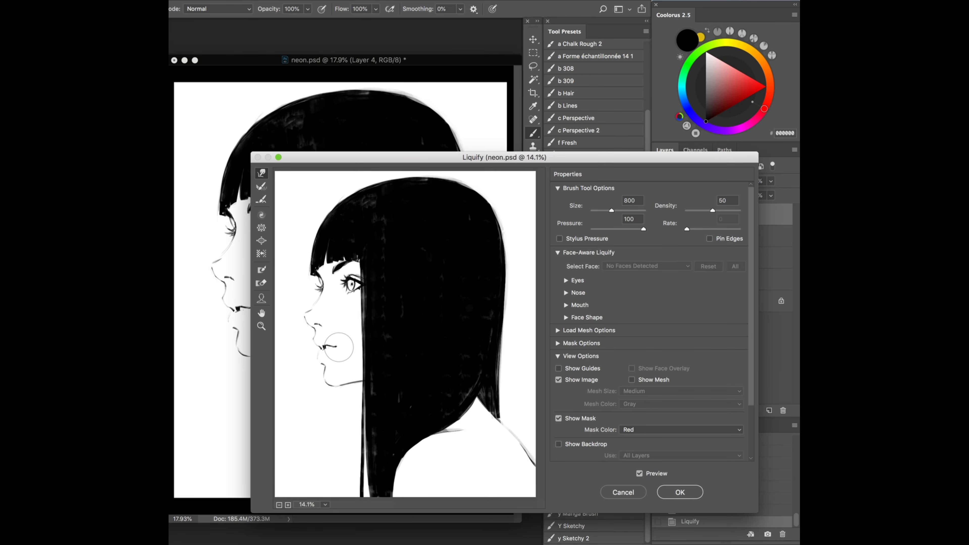
{"action": "left_click_drag", "start_coordinate": [346, 361], "coordinate": [324, 359]}
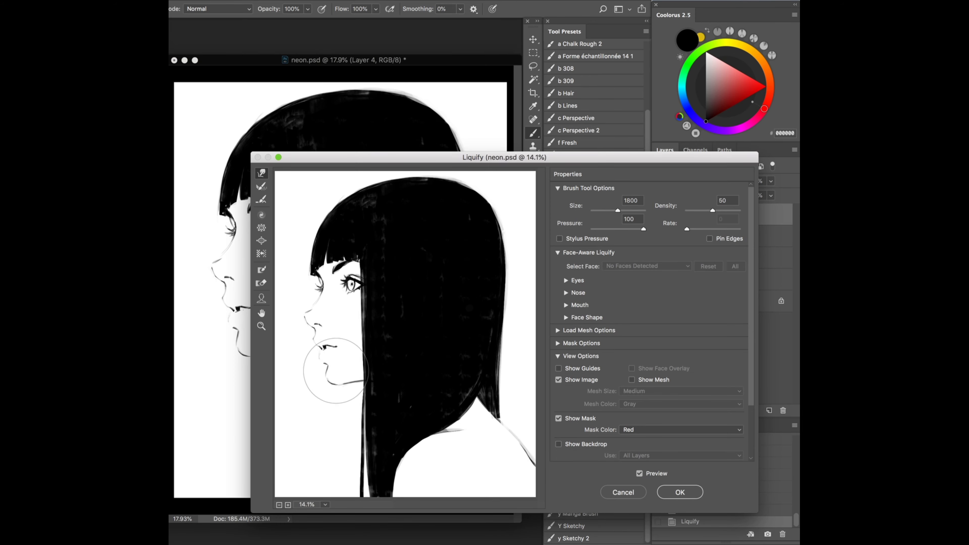
{"action": "key", "text": "bracketright"}
{"action": "key", "text": "bracketright"}
{"action": "key", "text": "bracketright"}
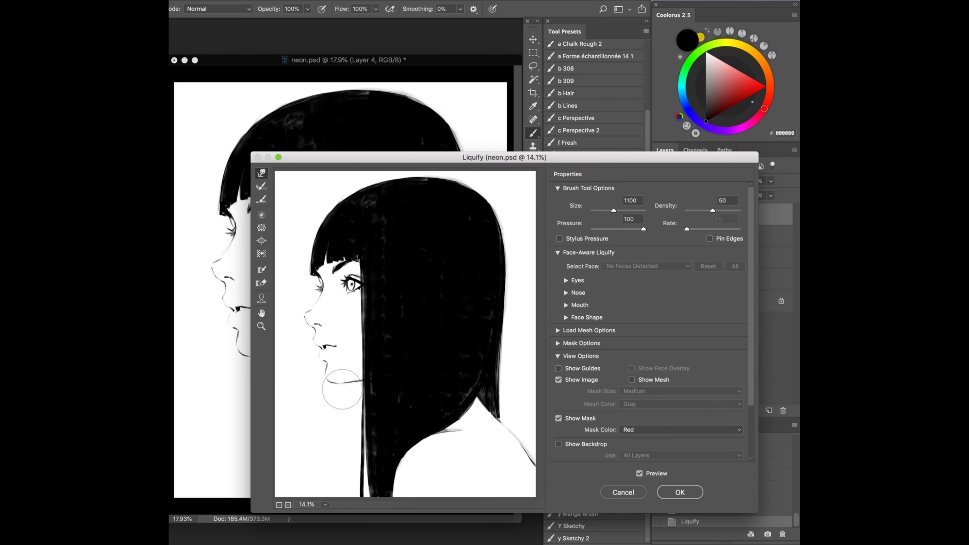
{"action": "left_click", "coordinate": [679, 491]}
- Flip the canvas, hide Layer 4, and stamp the visible result onto Layer 5
{"action": "key", "text": "h"}
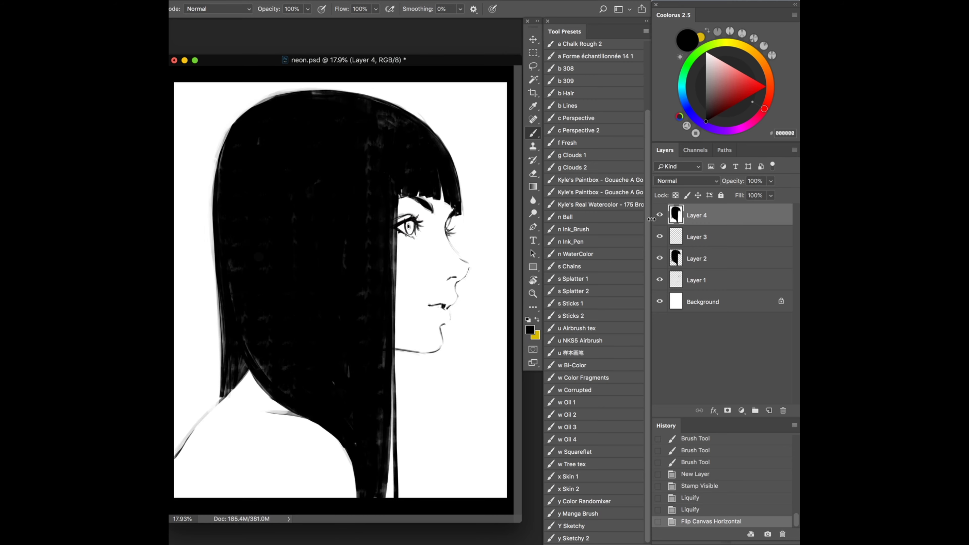
{"action": "left_click", "coordinate": [660, 215]}
{"action": "key", "text": "ctrl+alt+shift+e"}
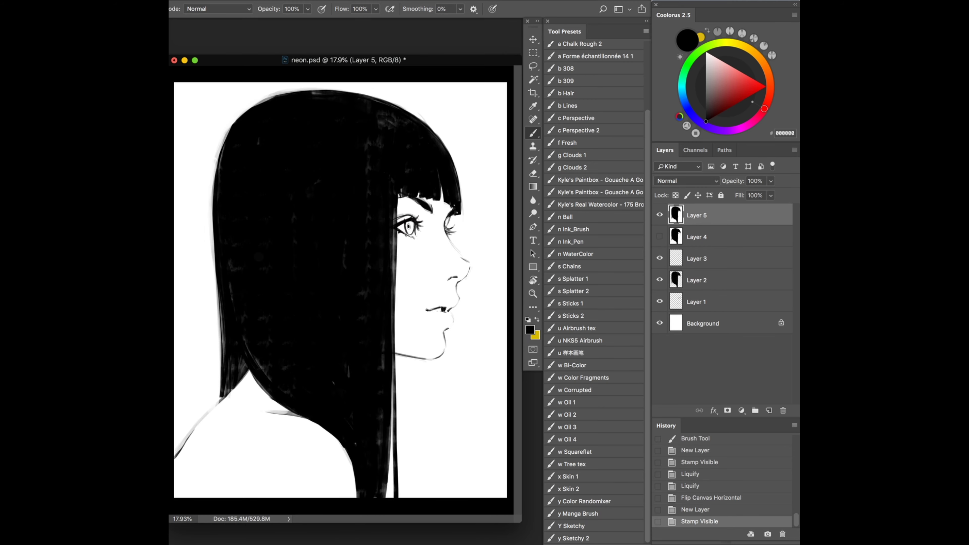
- Liquify the lips, chin and jaw line on the mirrored stamp with a 500–700 brush
{"action": "key", "text": "ctrl+shift+x"}
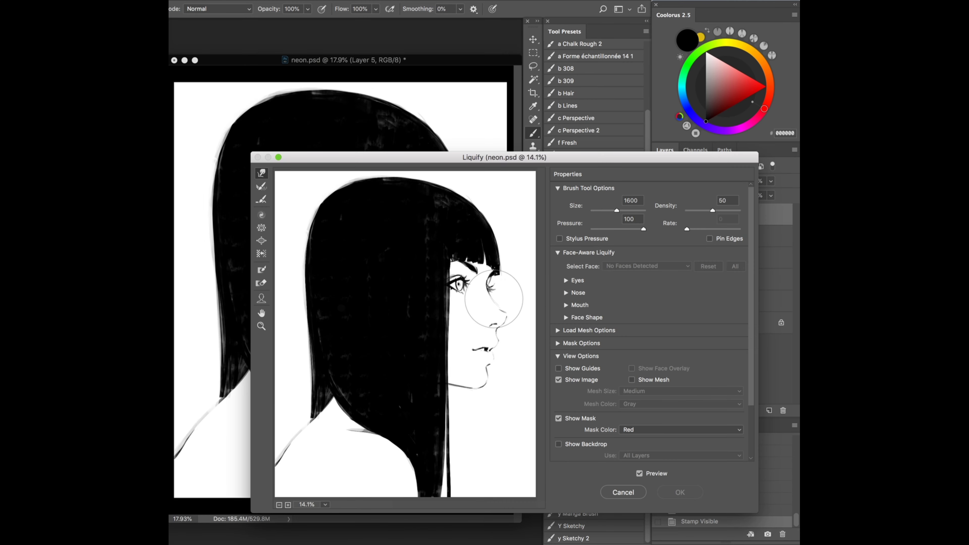
{"action": "mouse_move", "coordinate": [509, 350]}
{"action": "left_mouse_down"}
{"action": "mouse_move", "coordinate": [489, 370]}
{"action": "mouse_move", "coordinate": [496, 386]}
{"action": "mouse_move", "coordinate": [495, 351]}
{"action": "left_mouse_up"}
{"action": "key", "text": "bracketleft"}
{"action": "key", "text": "bracketleft"}
{"action": "key", "text": "bracketleft"}
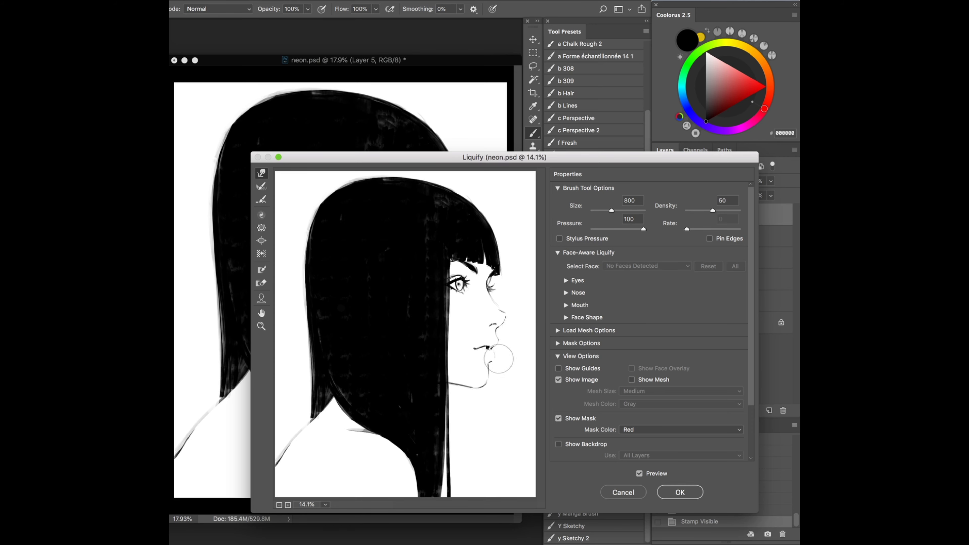
{"action": "key", "text": "bracketright"}
{"action": "key", "text": "bracketright"}
{"action": "key", "text": "bracketright"}
{"action": "key", "text": "bracketright"}
{"action": "key", "text": "bracketright"}
{"action": "left_click", "coordinate": [680, 492]}
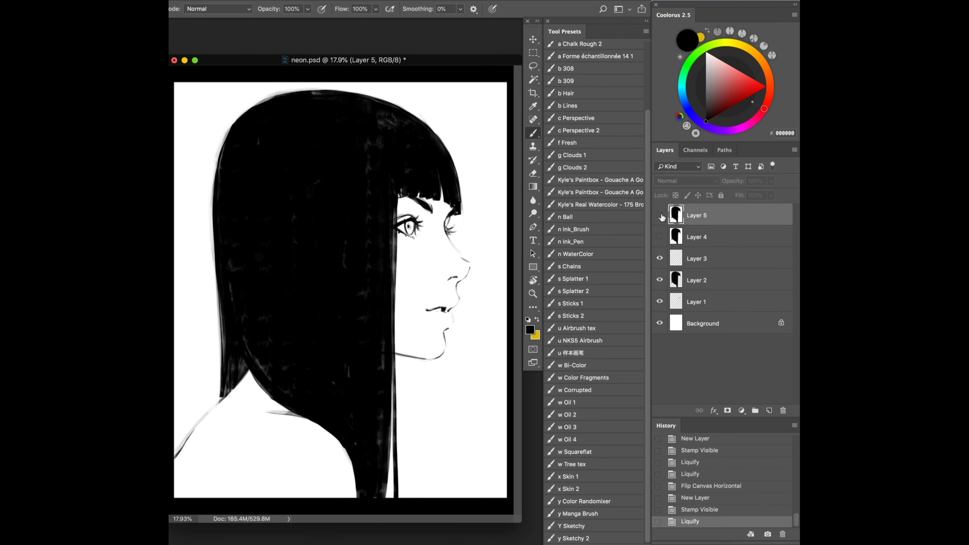
- Flip the canvas back so the face points left and compare with Layer 5
{"action": "key", "text": "h"}
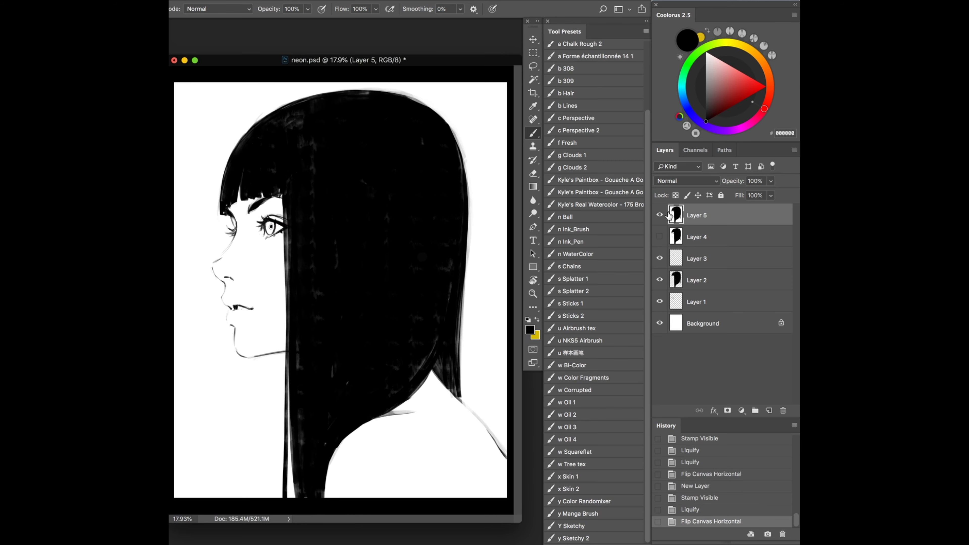
{"action": "left_click", "coordinate": [659, 214]}
{"action": "key", "text": "F2"}
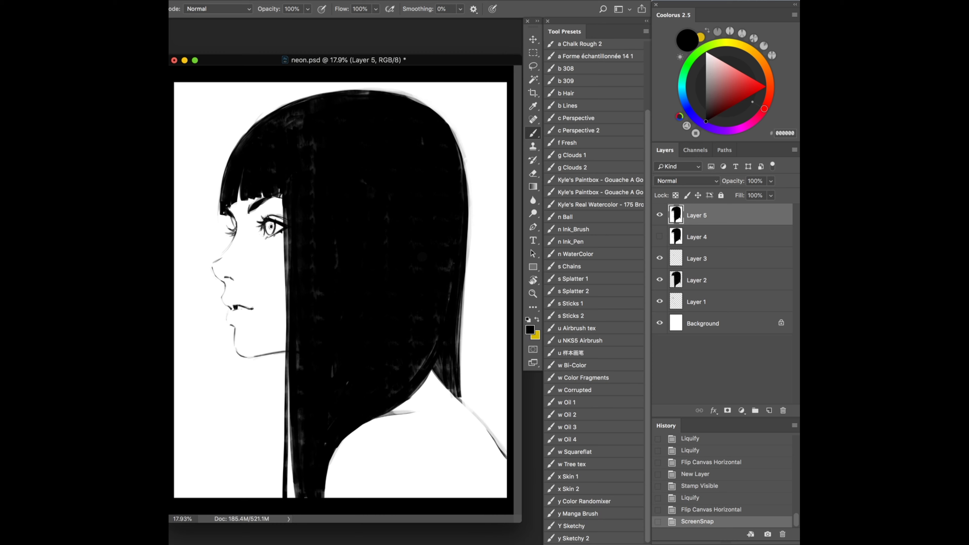
- Add Layer 6 filled with red and set its blend mode to Multiply
{"action": "key", "text": "ctrl+shift+alt+n"}
{"action": "key", "text": "alt+BackSpace"}
{"action": "left_click", "coordinate": [686, 180]}
{"action": "left_click", "coordinate": [683, 252]}
{"action": "left_click", "coordinate": [695, 181]}
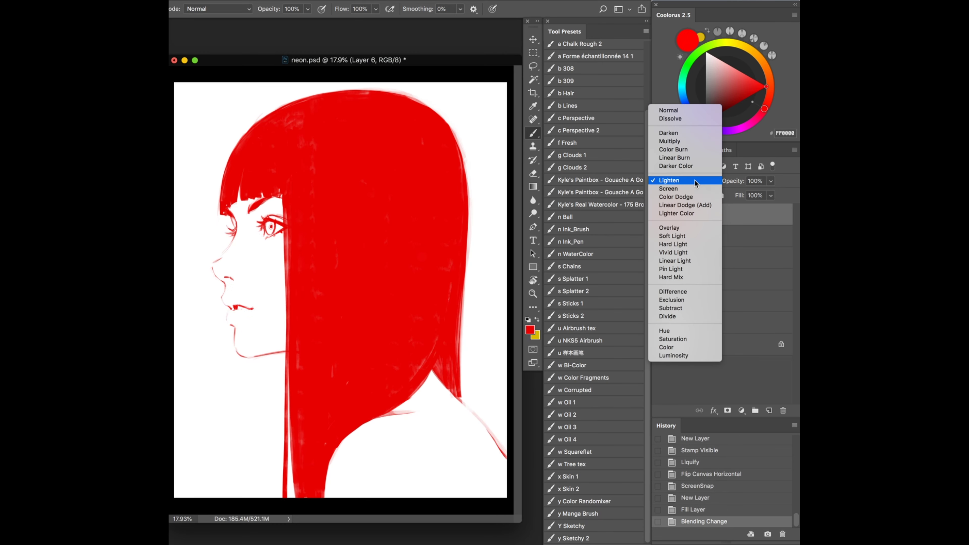
{"action": "left_click", "coordinate": [679, 141]}
- Stamp the image onto Layer 7, invert it, and cycle through its blend modes
{"action": "key", "text": "ctrl+shift+alt+n"}
{"action": "key", "text": "ctrl+shift+alt+e"}
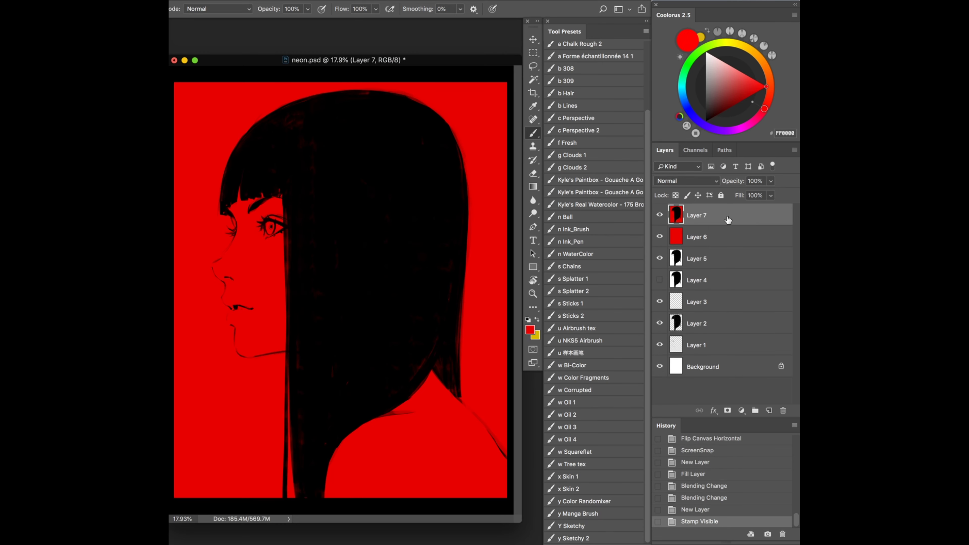
{"action": "key", "text": "ctrl+i"}
{"action": "key", "text": "v"}
{"action": "key", "text": "shift+plus"}
{"action": "key", "text": "shift+plus"}
{"action": "key", "text": "shift+plus"}
{"action": "key", "text": "shift+plus"}
{"action": "key", "text": "shift+plus"}
{"action": "key", "text": "shift+plus"}
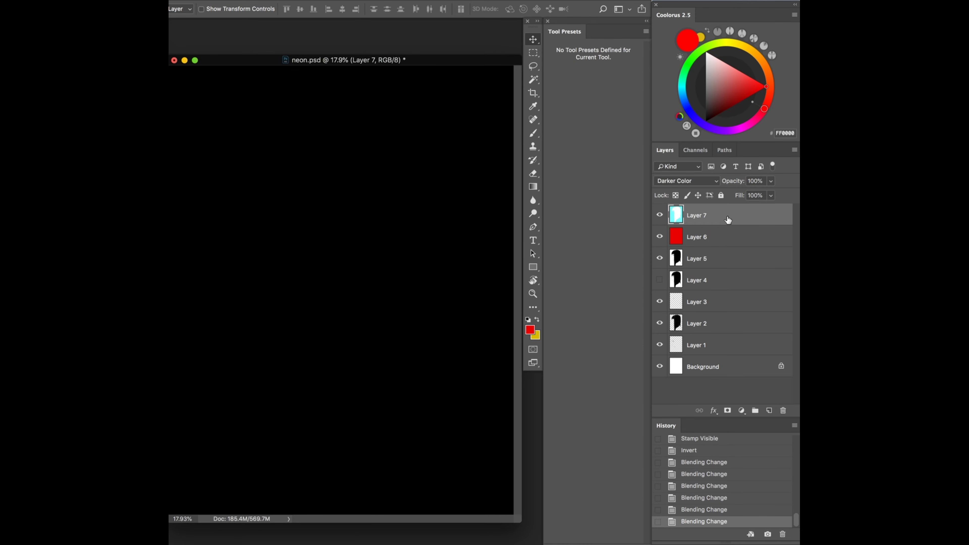
{"action": "key", "text": "shift+plus"}
{"action": "key", "text": "shift+plus"}
{"action": "key", "text": "shift+plus"}
{"action": "key", "text": "shift+plus"}
{"action": "key", "text": "shift+plus"}
{"action": "key", "text": "shift+plus"}
{"action": "key", "text": "shift+plus"}
{"action": "key", "text": "shift+plus"}
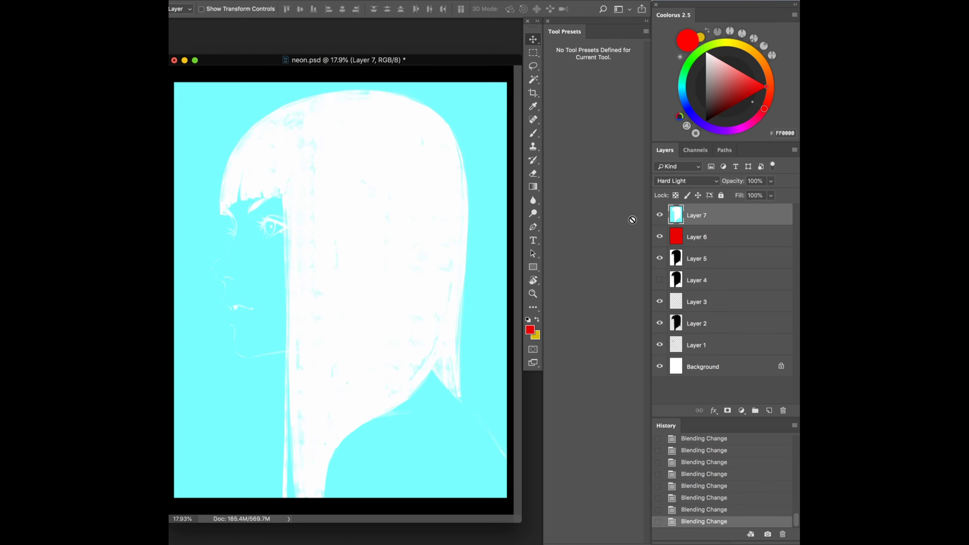
{"action": "key", "text": "shift+plus"}
{"action": "key", "text": "shift+plus"}
{"action": "key", "text": "shift+plus"}
{"action": "key", "text": "shift+plus"}
{"action": "key", "text": "shift+plus"}
{"action": "key", "text": "shift+plus"}
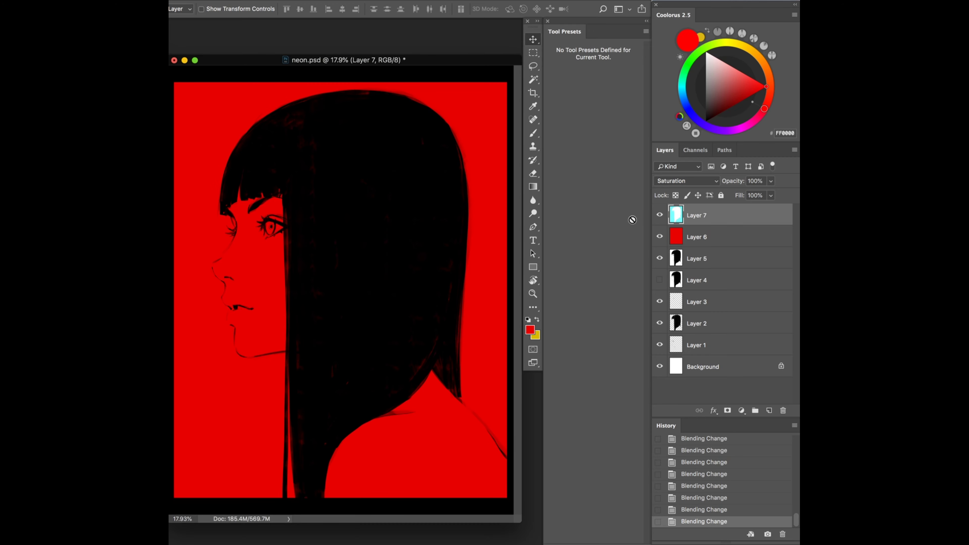
- Hide Layer 7, group Layer 6 into Group 1 with a new blend, and add Layer 8
{"action": "key", "text": "ctrl+comma"}
{"action": "left_click", "coordinate": [713, 233]}
{"action": "key", "text": "shift+alt+n"}
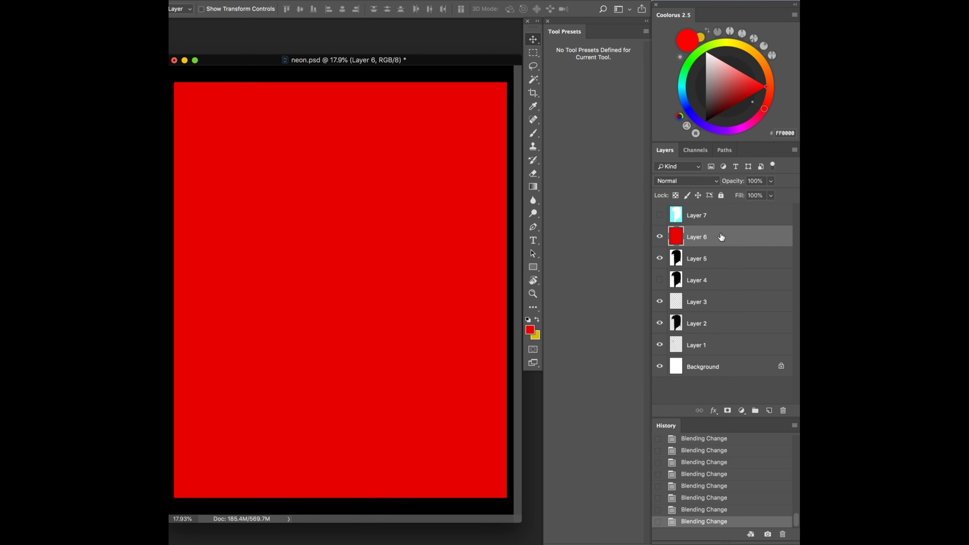
{"action": "key", "text": "ctrl+g"}
{"action": "key", "text": "shift+plus"}
{"action": "key", "text": "ctrl+shift+alt+n"}
- Paint a pale greyish-pink skin tone over the face and the chin notch with a hard brush
{"action": "key", "text": "b"}
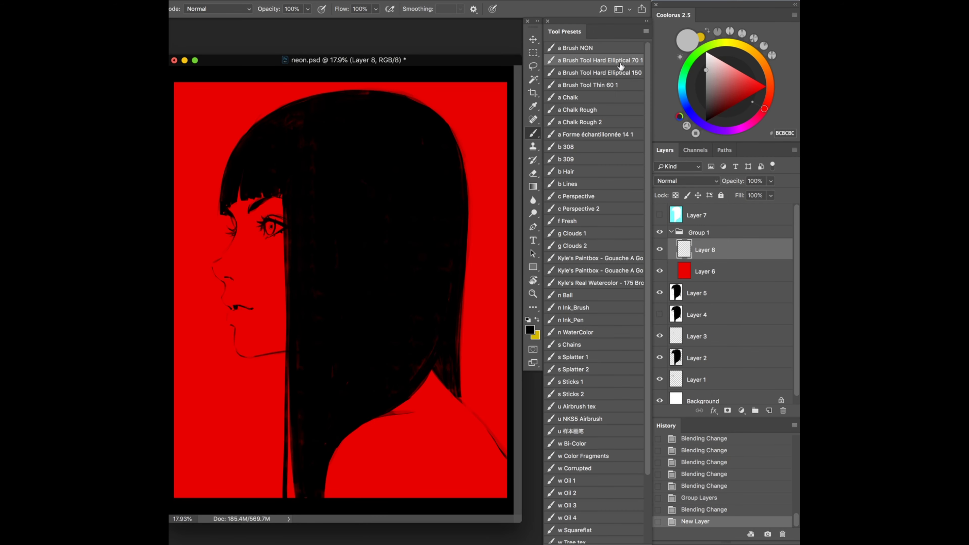
{"action": "left_click", "coordinate": [275, 245], "text": "alt"}
{"action": "key", "text": "ctrl+z"}
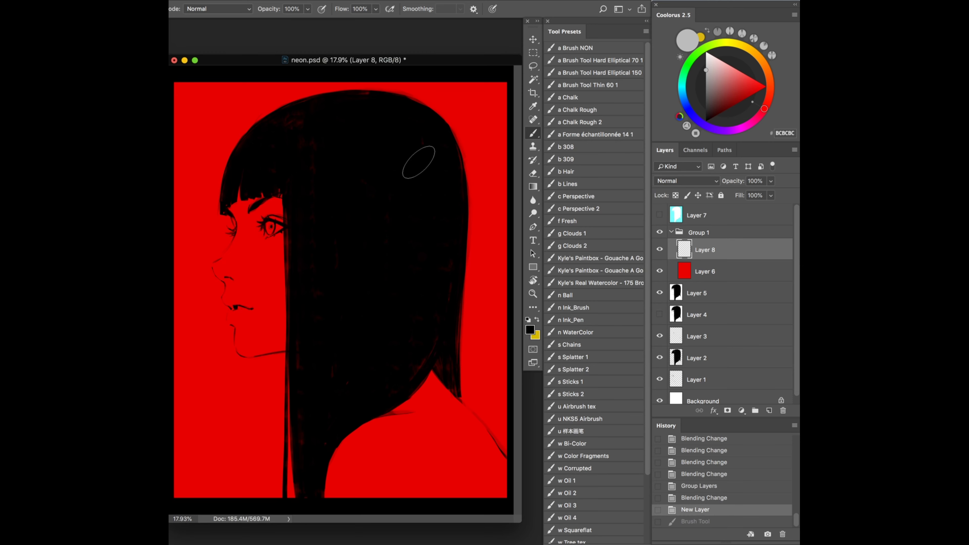
{"action": "left_click", "coordinate": [709, 68]}
{"action": "left_click", "coordinate": [706, 72]}
{"action": "left_click_drag", "start_coordinate": [263, 248], "coordinate": [269, 290]}
{"action": "mouse_move", "coordinate": [248, 198]}
{"action": "left_mouse_down"}
{"action": "mouse_move", "coordinate": [222, 268]}
{"action": "mouse_move", "coordinate": [267, 328]}
{"action": "left_mouse_up"}
{"action": "mouse_move", "coordinate": [260, 344]}
{"action": "left_mouse_down"}
{"action": "mouse_move", "coordinate": [215, 252]}
{"action": "mouse_move", "coordinate": [210, 270]}
{"action": "left_mouse_up"}
- Trim the skin edge with the Eraser and paint the shoulder in the sampled face tone
{"action": "key", "text": "e"}
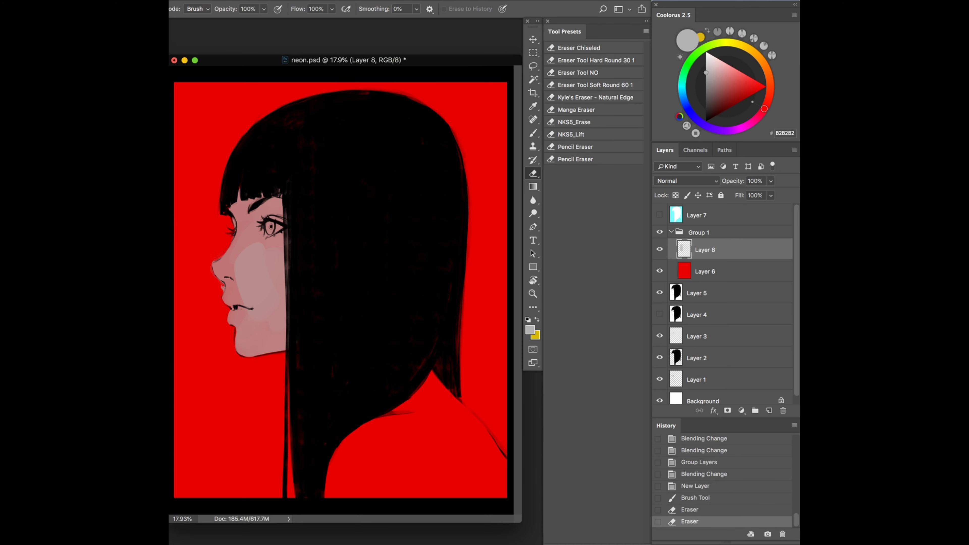
{"action": "left_click", "coordinate": [342, 210]}
{"action": "key", "text": "b"}
{"action": "key", "text": "e"}
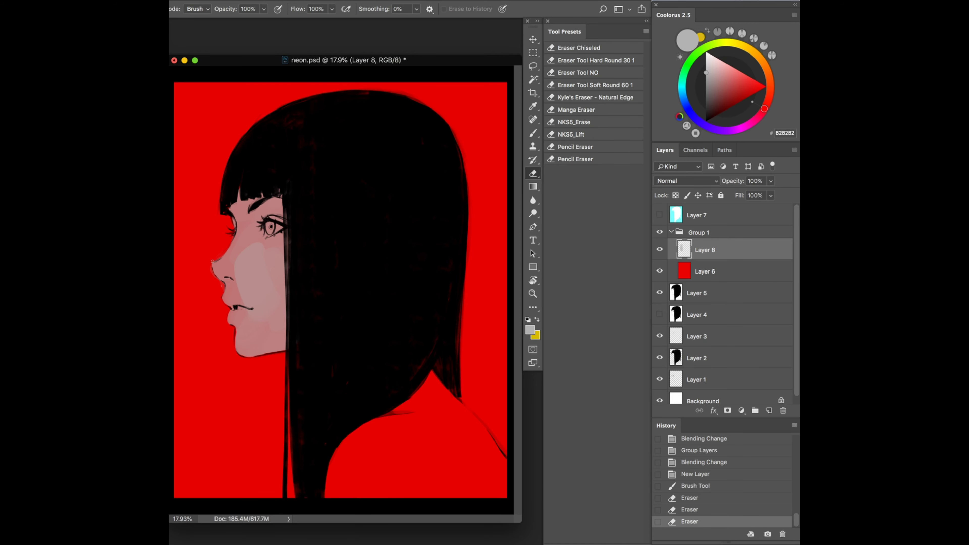
{"action": "left_click", "coordinate": [416, 332]}
{"action": "left_click", "coordinate": [416, 332]}
{"action": "key", "text": "b"}
{"action": "mouse_move", "coordinate": [362, 435]}
{"action": "left_mouse_down"}
{"action": "mouse_move", "coordinate": [374, 501]}
{"action": "mouse_move", "coordinate": [473, 370]}
{"action": "left_mouse_up"}
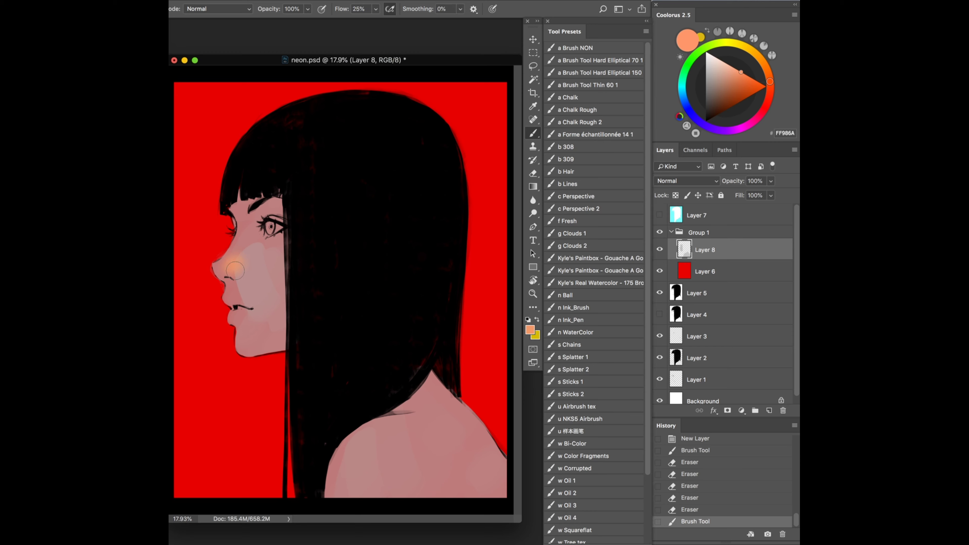
- Paint skin over the cheek patch and pink accents on the eyelid and lips
{"action": "left_click", "coordinate": [244, 223], "text": "alt"}
{"action": "mouse_move", "coordinate": [248, 260]}
{"action": "left_mouse_down"}
{"action": "mouse_move", "coordinate": [277, 320]}
{"action": "mouse_move", "coordinate": [293, 269]}
{"action": "left_mouse_up"}
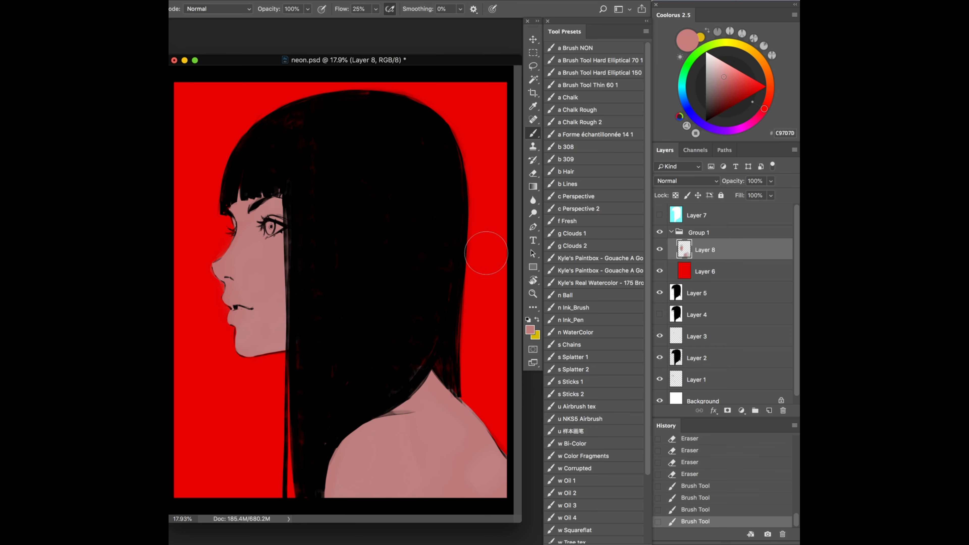
{"action": "left_click", "coordinate": [595, 60]}
{"action": "key", "text": "ctrl+z"}
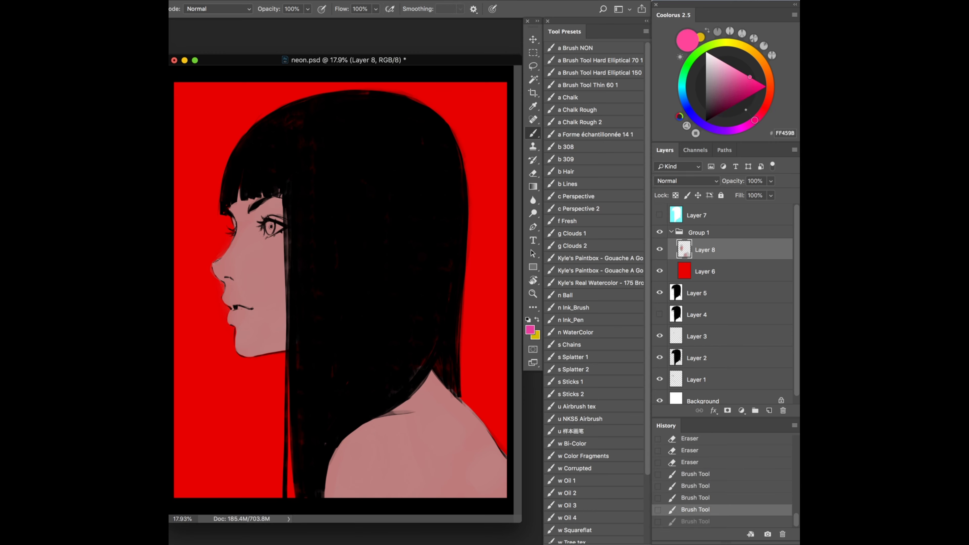
{"action": "left_click_drag", "start_coordinate": [223, 255], "coordinate": [216, 264]}
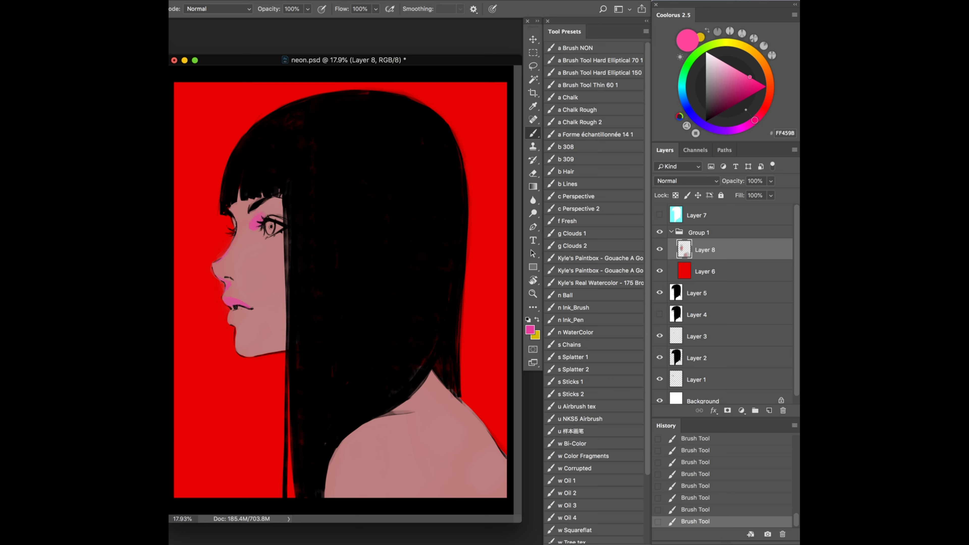
{"action": "left_click", "coordinate": [660, 270]}
- Shade the shoulder pink and choose a deeper pink and lavender for the lips
{"action": "left_click_drag", "start_coordinate": [349, 469], "coordinate": [454, 458]}
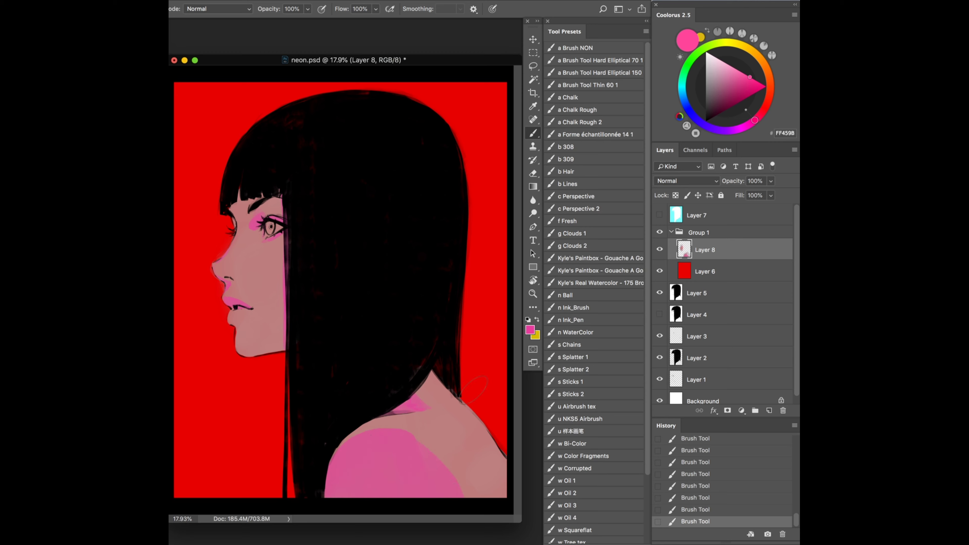
{"action": "left_click", "coordinate": [738, 72]}
{"action": "left_click", "coordinate": [281, 243], "text": "alt"}
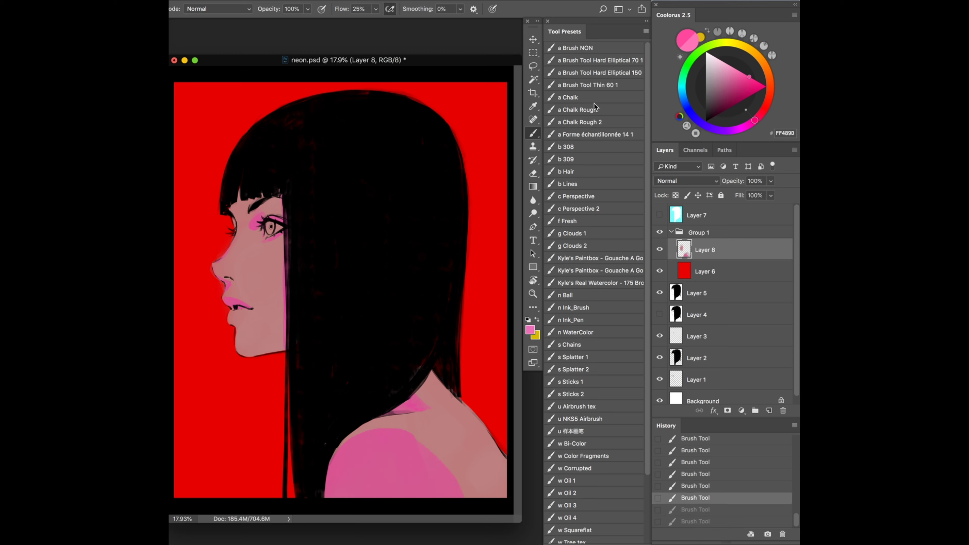
{"action": "left_click", "coordinate": [238, 316], "text": "alt"}
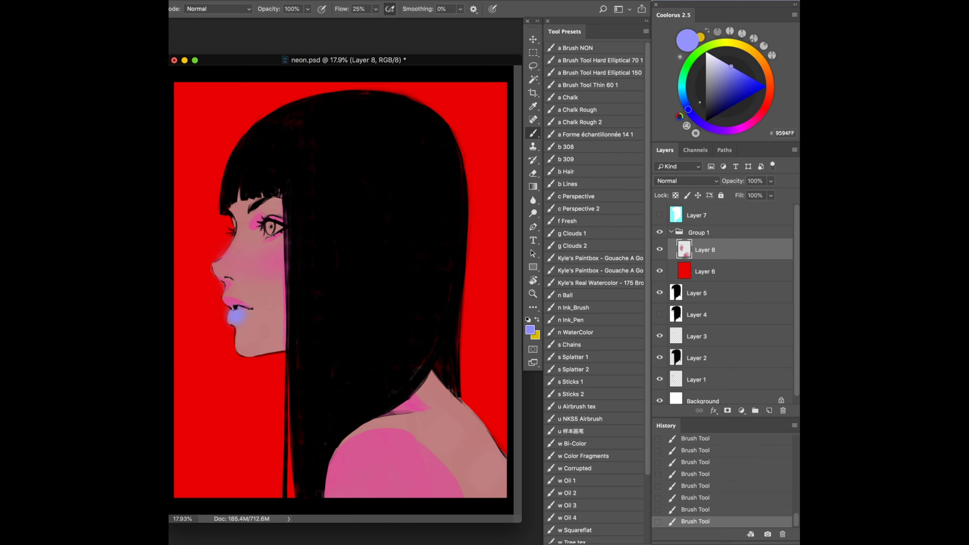
- Paint a blue iris and pale green lip highlights with a hard brush
{"action": "left_click", "coordinate": [599, 60]}
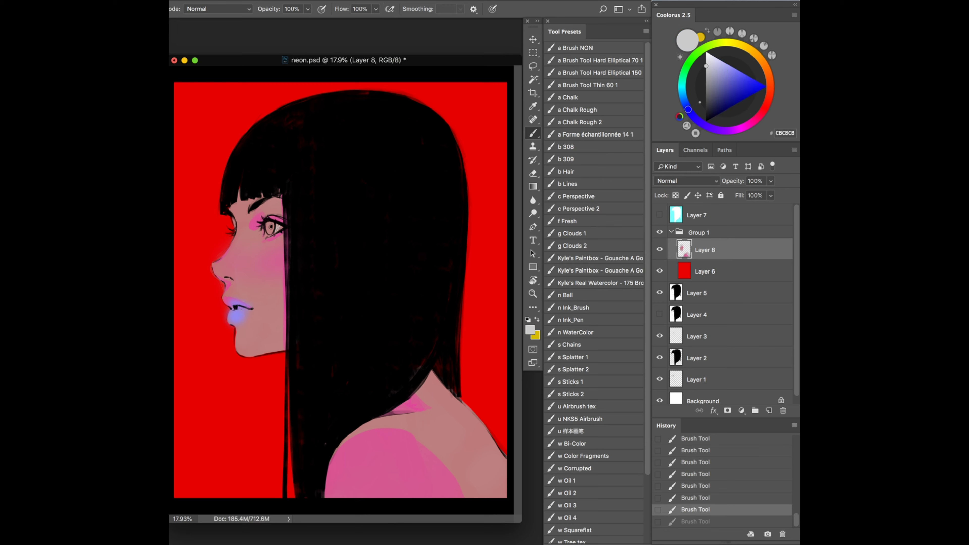
{"action": "left_click", "coordinate": [741, 72]}
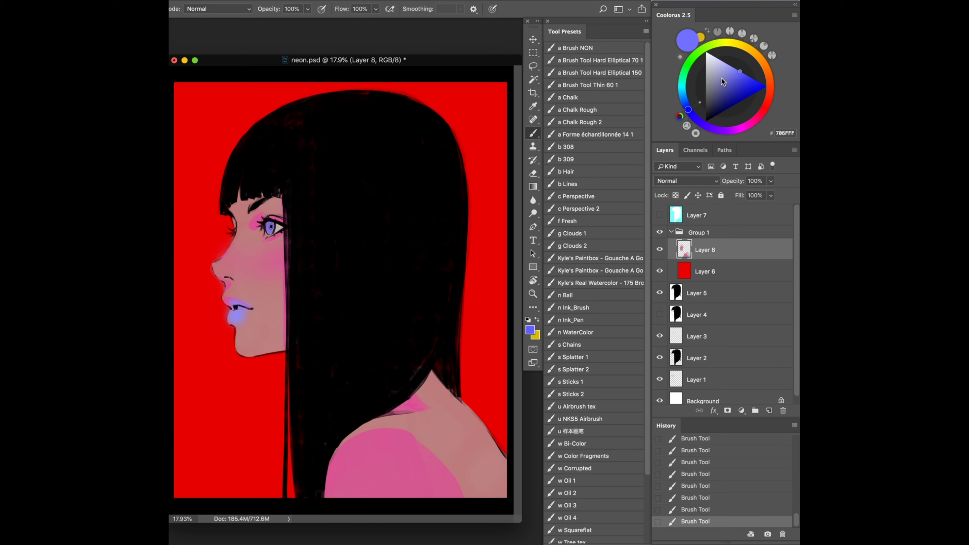
{"action": "left_click", "coordinate": [685, 70]}
{"action": "left_click", "coordinate": [721, 60]}
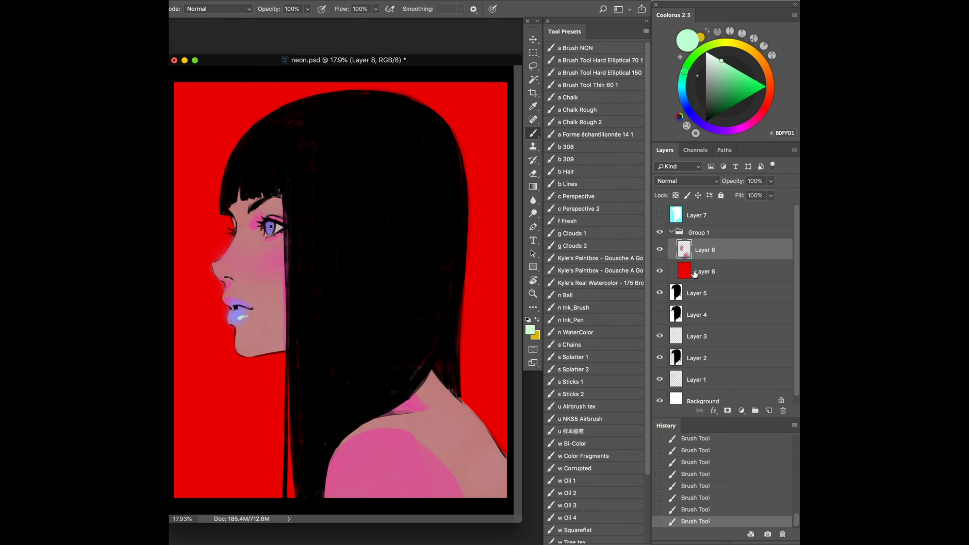
- Preview a +180 Hue/Saturation shift on the red background layer to turn it cyan
{"action": "left_click", "coordinate": [660, 271]}
{"action": "left_click", "coordinate": [705, 271]}
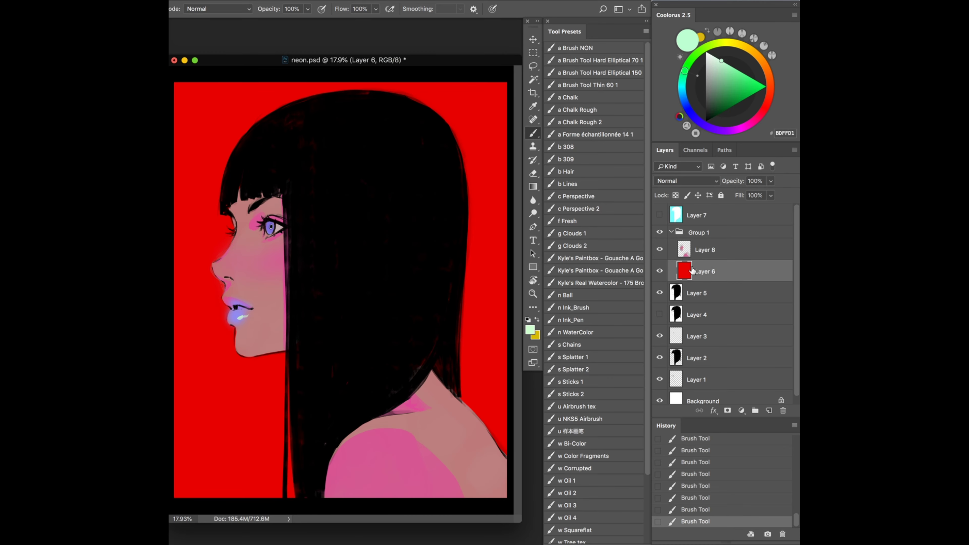
{"action": "key", "text": "i"}
{"action": "key", "text": "ctrl+u"}
{"action": "mouse_move", "coordinate": [600, 315]}
{"action": "left_mouse_down"}
{"action": "mouse_move", "coordinate": [569, 312]}
{"action": "mouse_move", "coordinate": [635, 314]}
{"action": "left_mouse_up"}
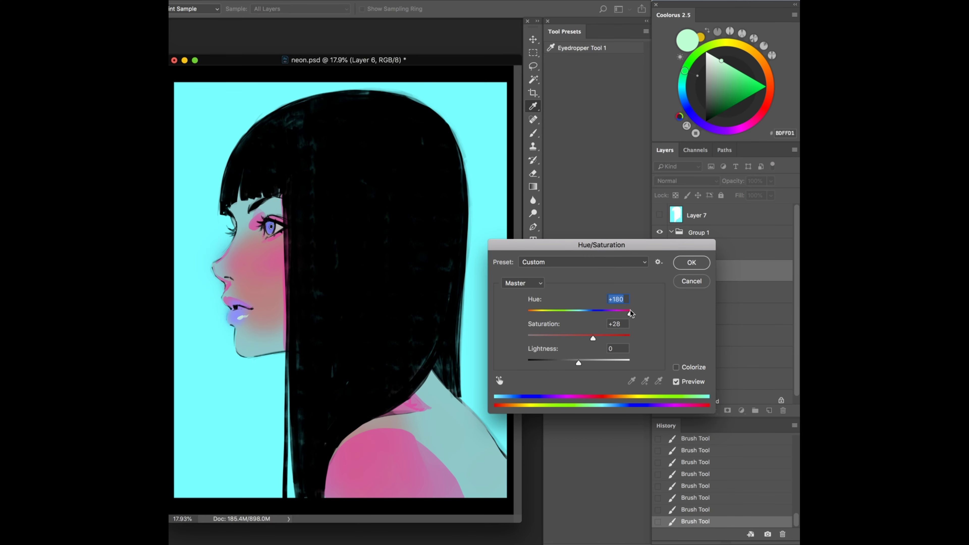
- Apply the +180 hue shift to make the background cyan and duplicate Layer 8
{"action": "left_click", "coordinate": [691, 263]}
{"action": "left_click", "coordinate": [710, 249]}
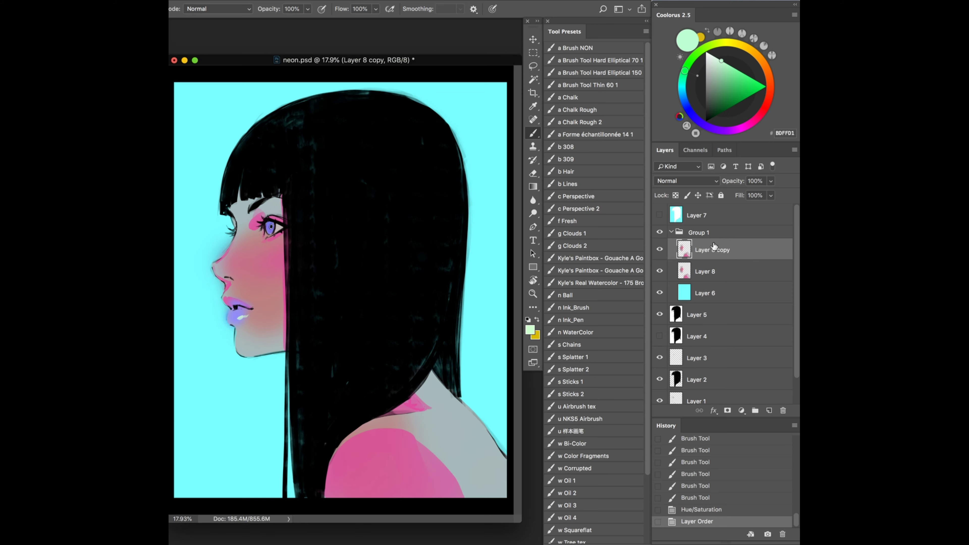
{"action": "key", "text": "e"}
- Erase the pink from the face, lips and shoulder on the Layer 8 copy
{"action": "left_click_drag", "start_coordinate": [230, 295], "coordinate": [263, 233]}
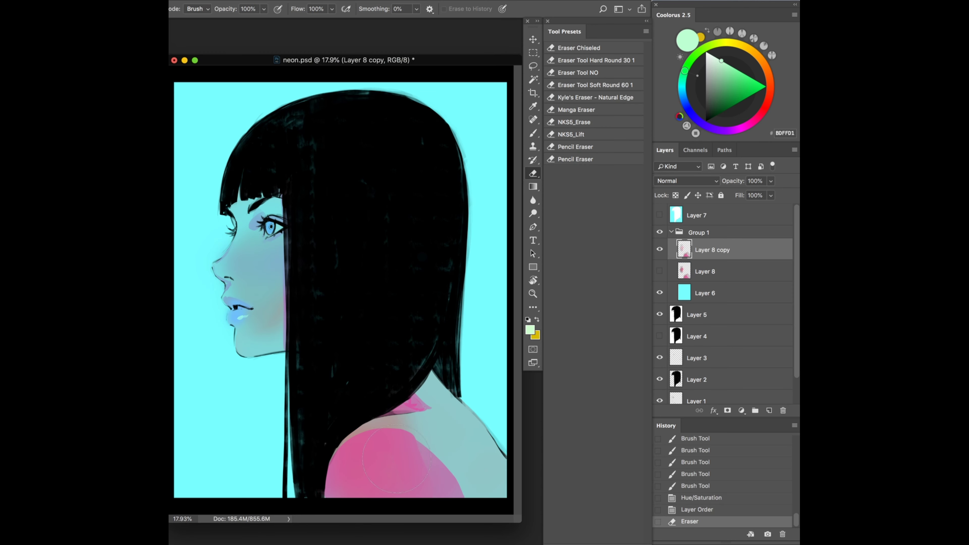
{"action": "left_click_drag", "start_coordinate": [336, 481], "coordinate": [439, 382]}
{"action": "left_click_drag", "start_coordinate": [496, 447], "coordinate": [495, 493]}
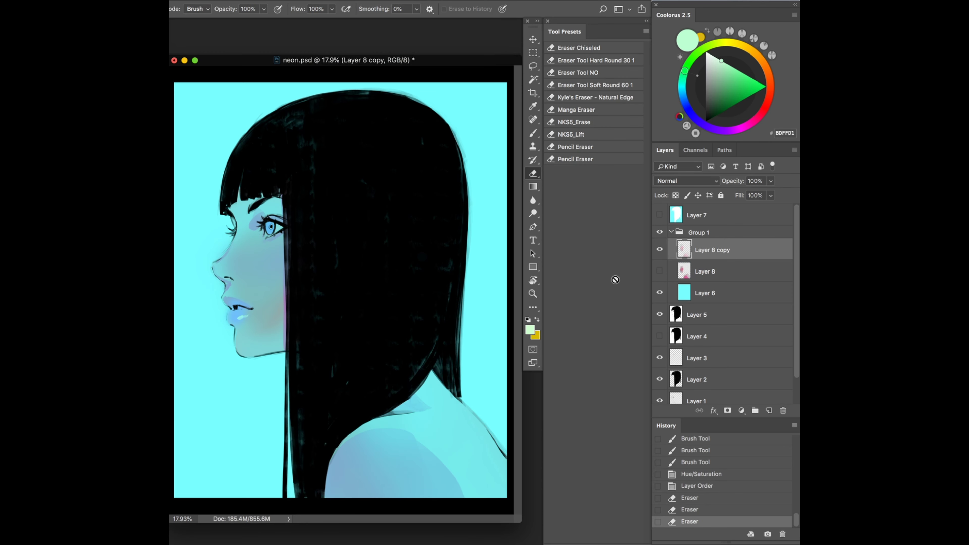
{"action": "left_click_drag", "start_coordinate": [267, 321], "coordinate": [344, 306]}
{"action": "left_click_drag", "start_coordinate": [267, 367], "coordinate": [245, 283]}
- On a new layer, airbrush purple blush on the cheek and eyeshadow around the eye
{"action": "key", "text": "b"}
{"action": "key", "text": "ctrl+shift+alt+n"}
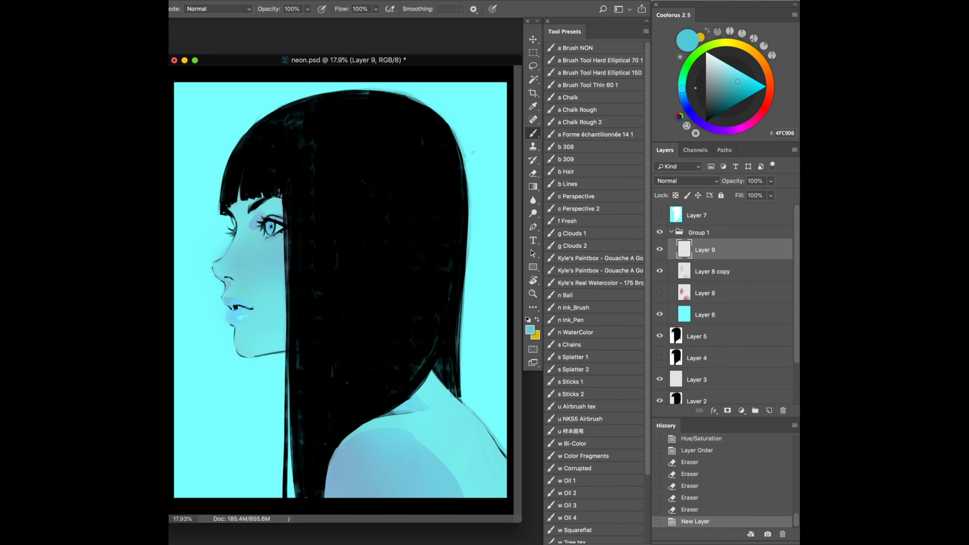
{"action": "left_click_drag", "start_coordinate": [681, 88], "coordinate": [705, 125]}
{"action": "left_click", "coordinate": [580, 418]}
{"action": "left_click_drag", "start_coordinate": [229, 268], "coordinate": [297, 252]}
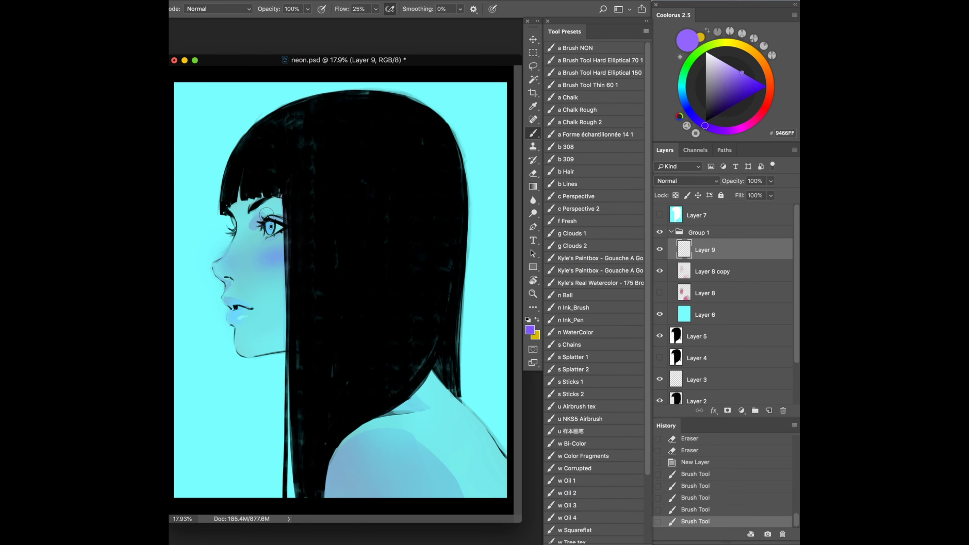
{"action": "left_click_drag", "start_coordinate": [266, 213], "coordinate": [253, 224]}
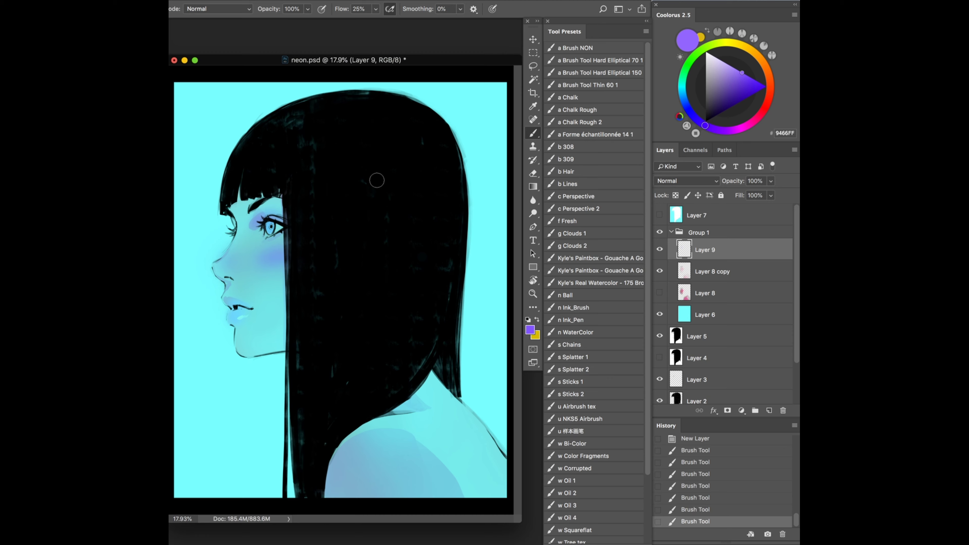
- Add Layer 10 and try a white hard-brush highlight near the nose, then undo it
{"action": "key", "text": "ctrl+shift+alt+n"}
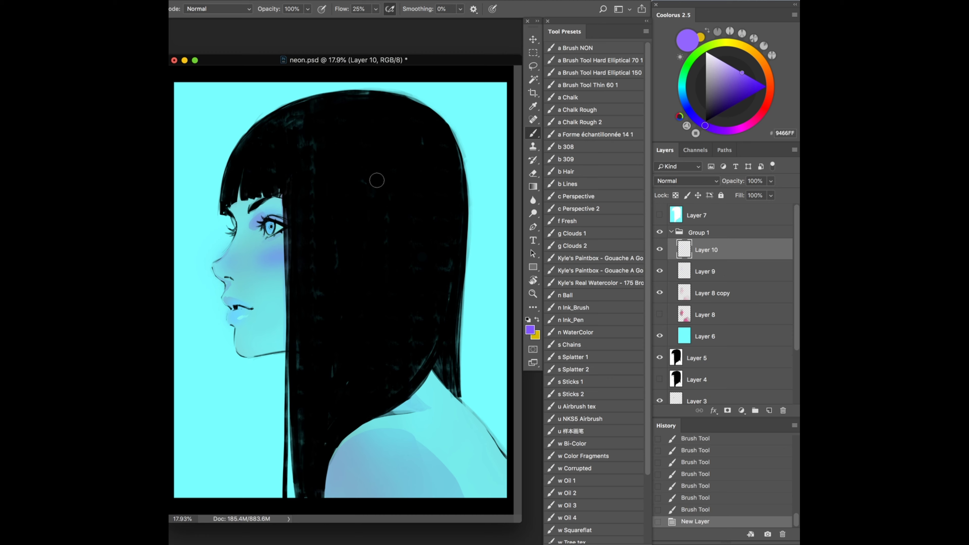
{"action": "left_click", "coordinate": [706, 51]}
{"action": "left_click", "coordinate": [599, 60]}
{"action": "scroll", "coordinate": [216, 274], "scroll_direction": "up", "scroll_amount": 5}
{"action": "mouse_move", "coordinate": [216, 274]}
{"action": "left_mouse_down"}
{"action": "mouse_move", "coordinate": [210, 282]}
{"action": "mouse_move", "coordinate": [247, 322]}
{"action": "left_mouse_up"}
{"action": "key", "text": "ctrl+z"}
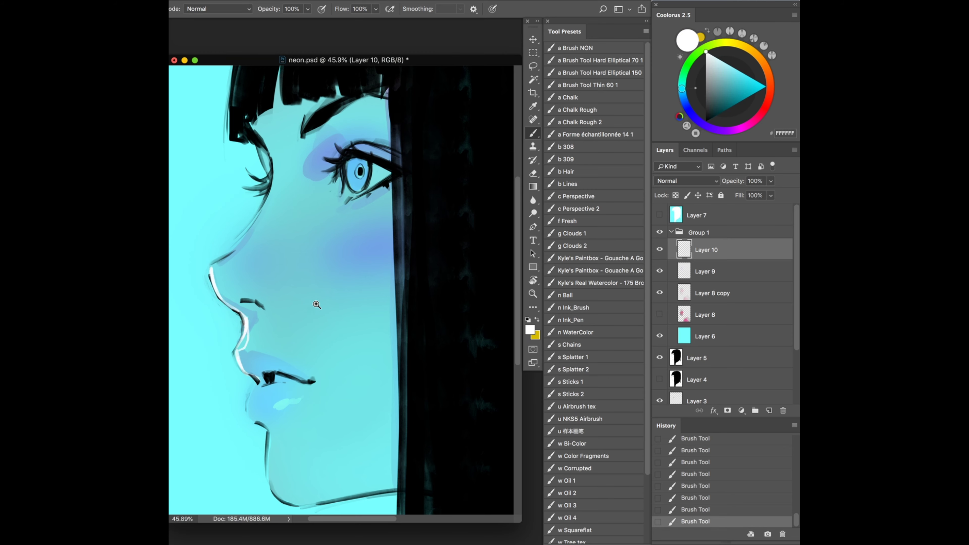
- Dab a white highlight on the lip, then check and select the cyan background layer
{"action": "scroll", "coordinate": [317, 304], "scroll_direction": "down", "scroll_amount": 3}
{"action": "scroll", "coordinate": [290, 215], "scroll_direction": "up", "scroll_amount": 3}
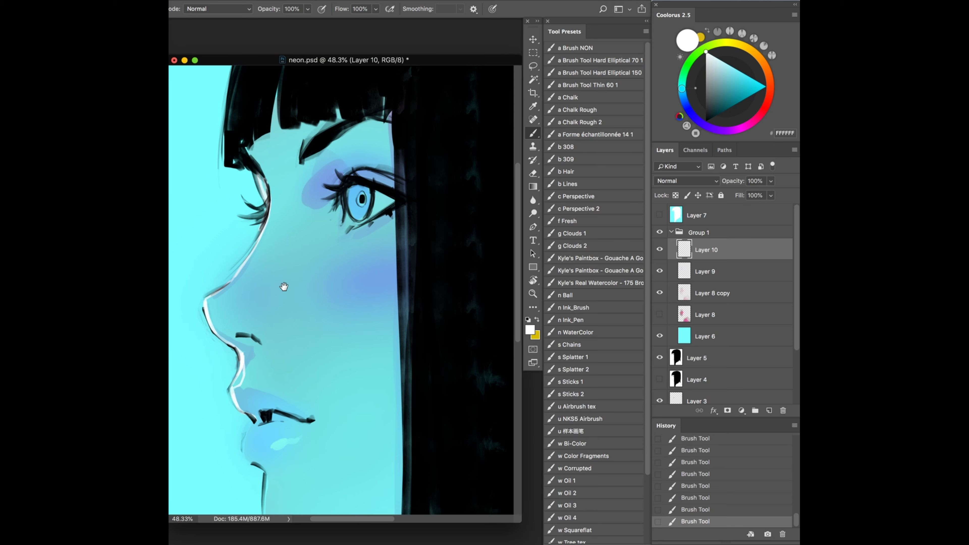
{"action": "scroll", "coordinate": [281, 282], "scroll_direction": "down", "scroll_amount": 5}
{"action": "left_click", "coordinate": [252, 382]}
{"action": "scroll", "coordinate": [252, 397], "scroll_direction": "down", "scroll_amount": 5}
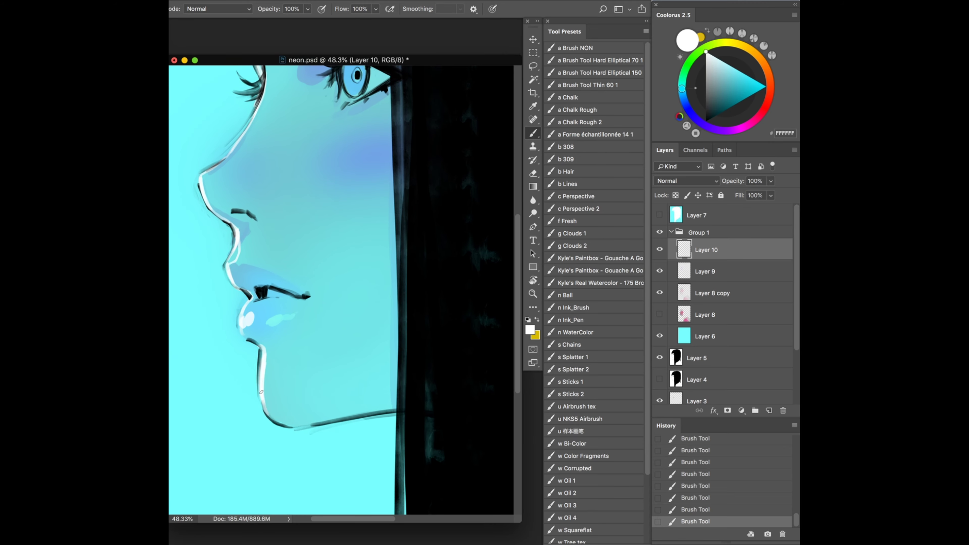
{"action": "scroll", "coordinate": [262, 392], "scroll_direction": "down", "scroll_amount": 3}
{"action": "scroll", "coordinate": [363, 266], "scroll_direction": "up", "scroll_amount": 3}
{"action": "scroll", "coordinate": [325, 303], "scroll_direction": "up", "scroll_amount": 3}
{"action": "scroll", "coordinate": [316, 223], "scroll_direction": "up", "scroll_amount": 2}
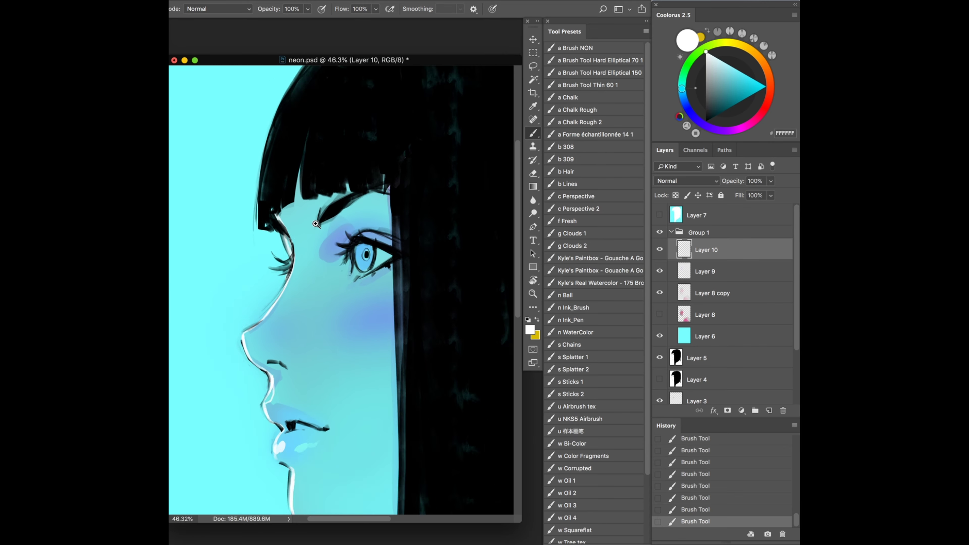
{"action": "scroll", "coordinate": [316, 223], "scroll_direction": "down", "scroll_amount": 5}
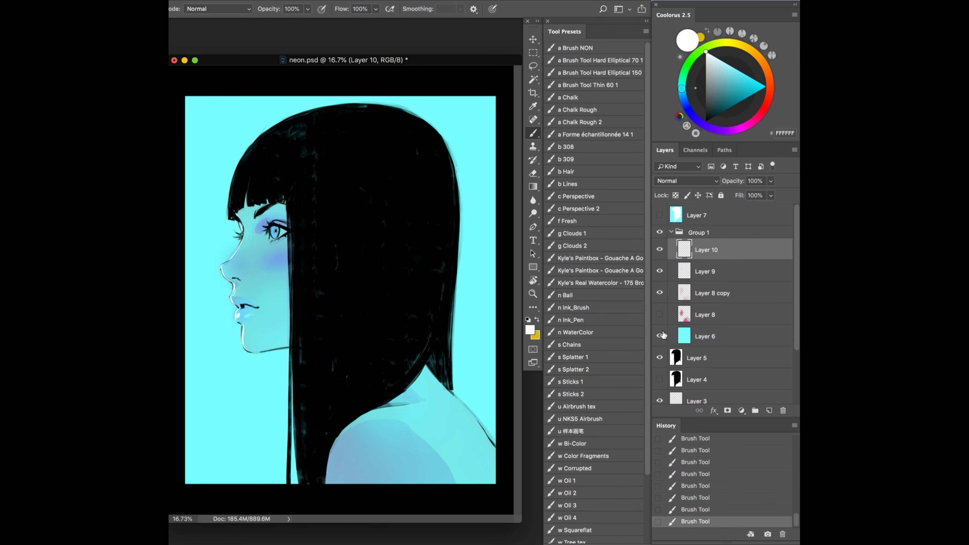
{"action": "left_click", "coordinate": [659, 336]}
{"action": "left_click", "coordinate": [660, 335]}
{"action": "left_click", "coordinate": [704, 334]}
- On a new layer, paint near-white skin over the face, chin and shoulder
{"action": "key", "text": "ctrl+shift+alt+n"}
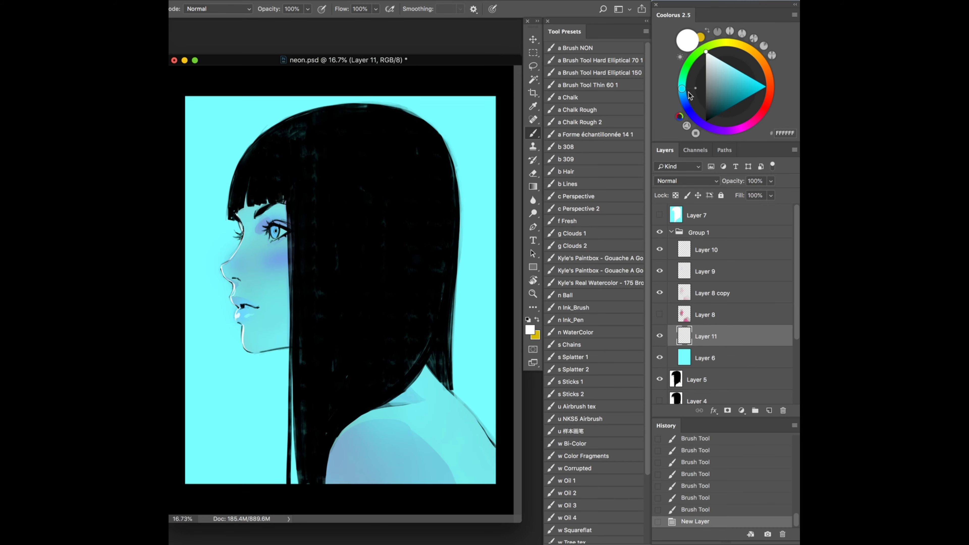
{"action": "left_click", "coordinate": [706, 56]}
{"action": "mouse_move", "coordinate": [289, 226]}
{"action": "left_mouse_down"}
{"action": "mouse_move", "coordinate": [240, 277]}
{"action": "mouse_move", "coordinate": [239, 269]}
{"action": "left_mouse_up"}
{"action": "left_click_drag", "start_coordinate": [283, 332], "coordinate": [243, 315]}
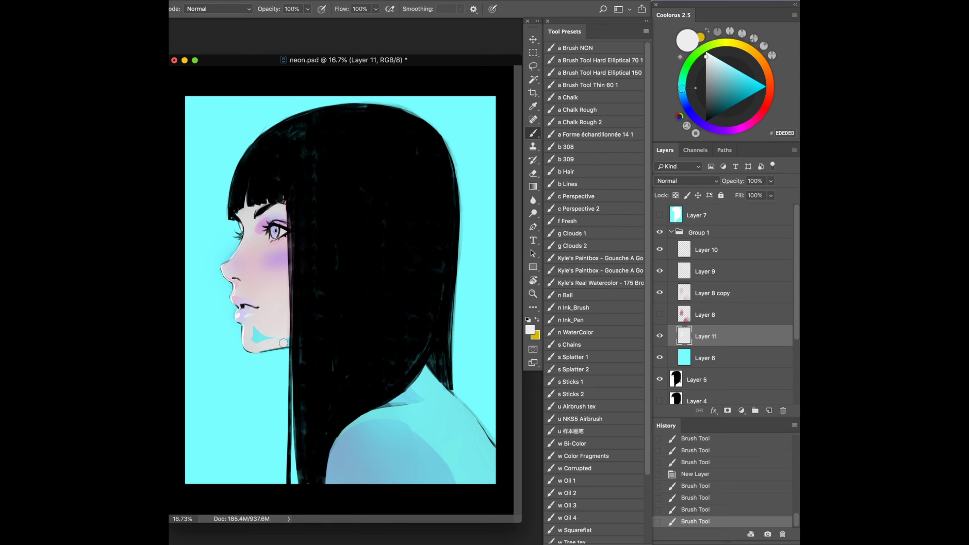
{"action": "mouse_move", "coordinate": [343, 478]}
{"action": "left_mouse_down"}
{"action": "mouse_move", "coordinate": [424, 382]}
{"action": "mouse_move", "coordinate": [477, 459]}
{"action": "left_mouse_up"}
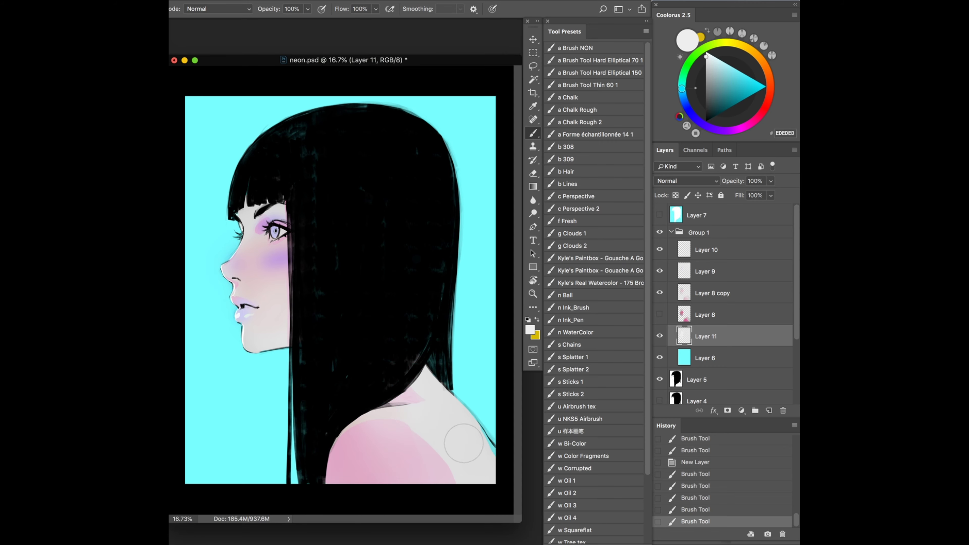
{"action": "key", "text": "e"}
{"action": "key", "text": "b"}
{"action": "scroll", "coordinate": [226, 263], "scroll_direction": "up", "scroll_amount": 5}
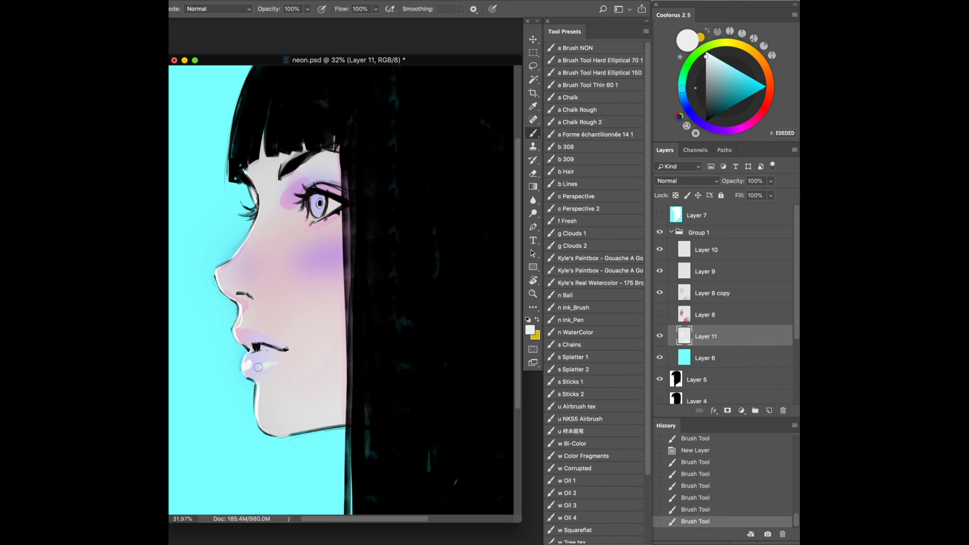
{"action": "scroll", "coordinate": [350, 284], "scroll_direction": "down", "scroll_amount": 3}
{"action": "scroll", "coordinate": [351, 284], "scroll_direction": "down", "scroll_amount": 1}
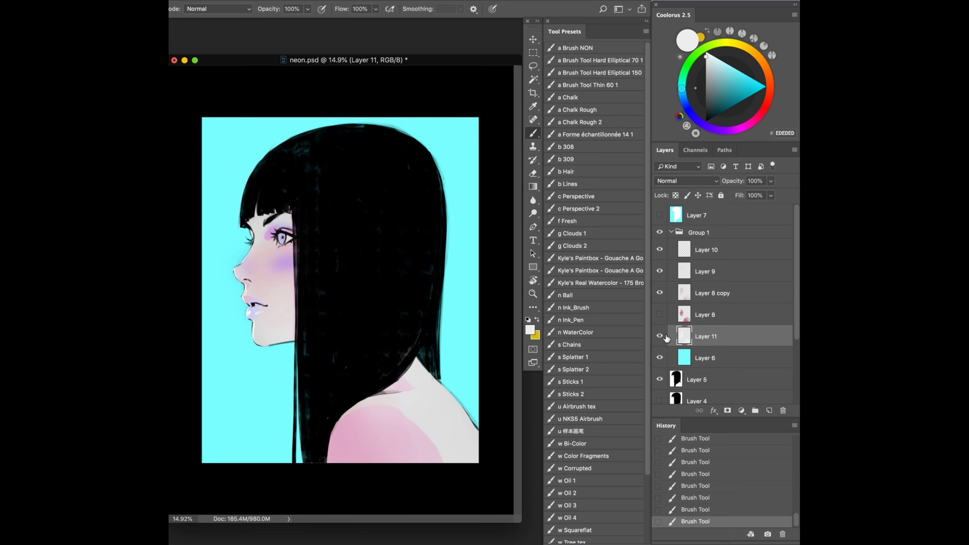
- Brighten the skin with Hue/Saturation lightness, lock Layer 11's transparency and brush soft strokes
{"action": "key", "text": "ctrl+u"}
{"action": "left_click_drag", "start_coordinate": [597, 362], "coordinate": [622, 360]}
{"action": "left_click", "coordinate": [692, 263]}
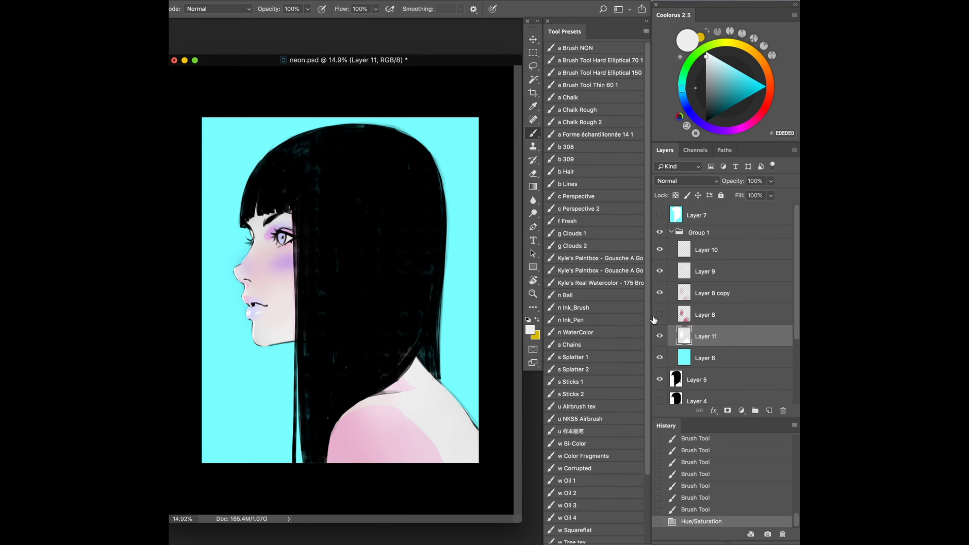
{"action": "left_click", "coordinate": [660, 314]}
{"action": "left_click", "coordinate": [660, 292]}
{"action": "left_click", "coordinate": [660, 293]}
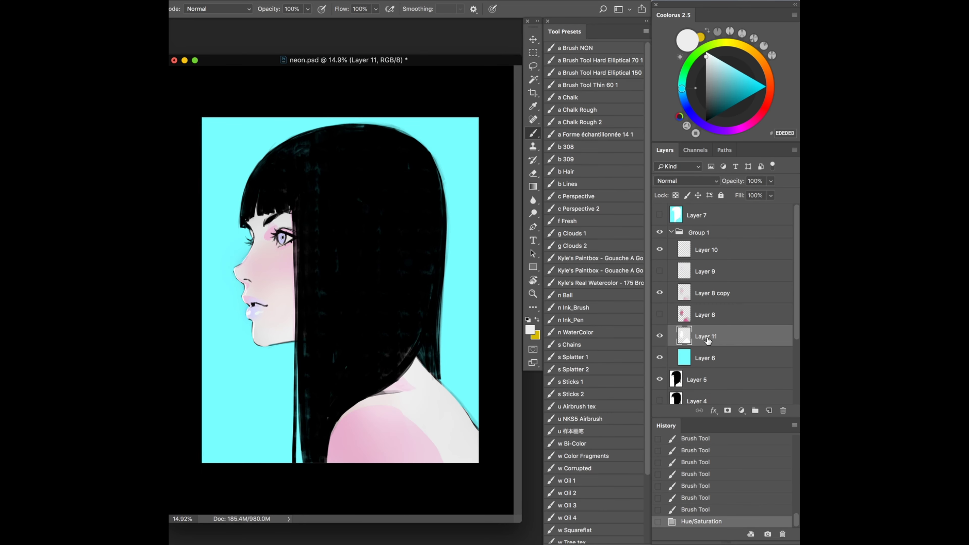
{"action": "key", "text": "slash"}
{"action": "left_click_drag", "start_coordinate": [303, 297], "coordinate": [275, 367]}
{"action": "left_click_drag", "start_coordinate": [368, 422], "coordinate": [451, 447]}
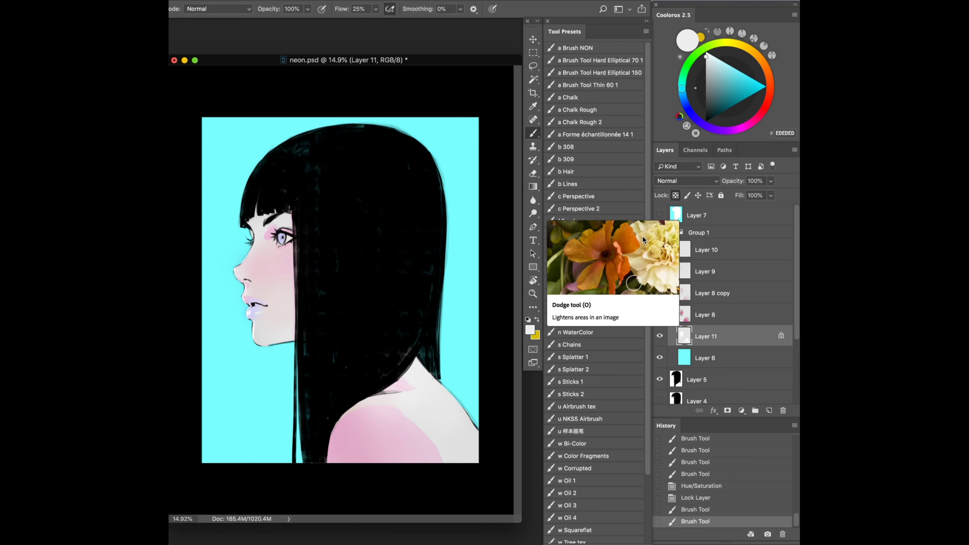
- Paint black hair strokes on new Layer 12, then add an empty Layer 13 on top
{"action": "key", "text": "ctrl+shift+alt+n"}
{"action": "key", "text": "ctrl+bracketright"}
{"action": "left_click", "coordinate": [333, 346], "text": "alt"}
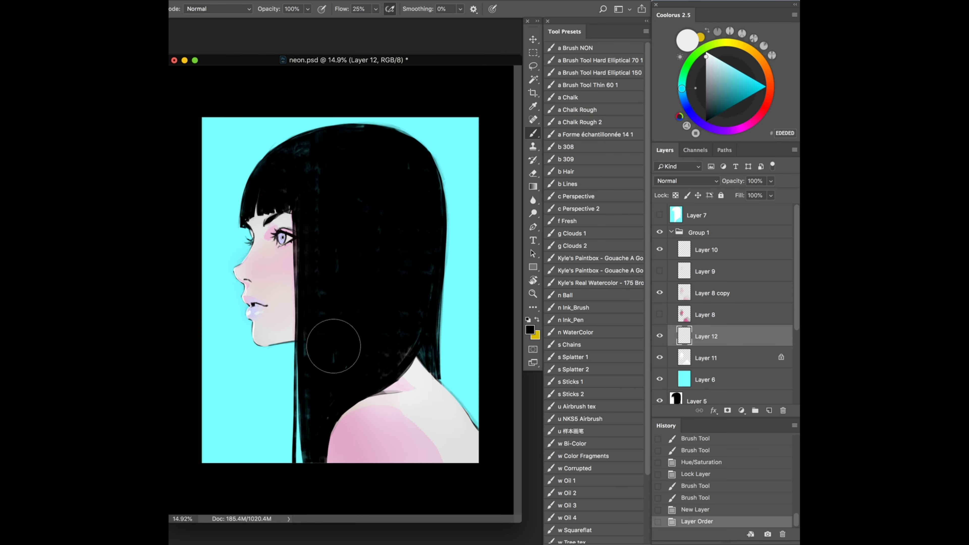
{"action": "key", "text": "bracketleft"}
{"action": "key", "text": "bracketleft"}
{"action": "key", "text": "bracketleft"}
{"action": "left_click_drag", "start_coordinate": [401, 345], "coordinate": [414, 352]}
{"action": "mouse_move", "coordinate": [416, 350]}
{"action": "left_mouse_down"}
{"action": "mouse_move", "coordinate": [432, 359]}
{"action": "mouse_move", "coordinate": [420, 362]}
{"action": "left_mouse_up"}
{"action": "left_click_drag", "start_coordinate": [412, 351], "coordinate": [424, 361]}
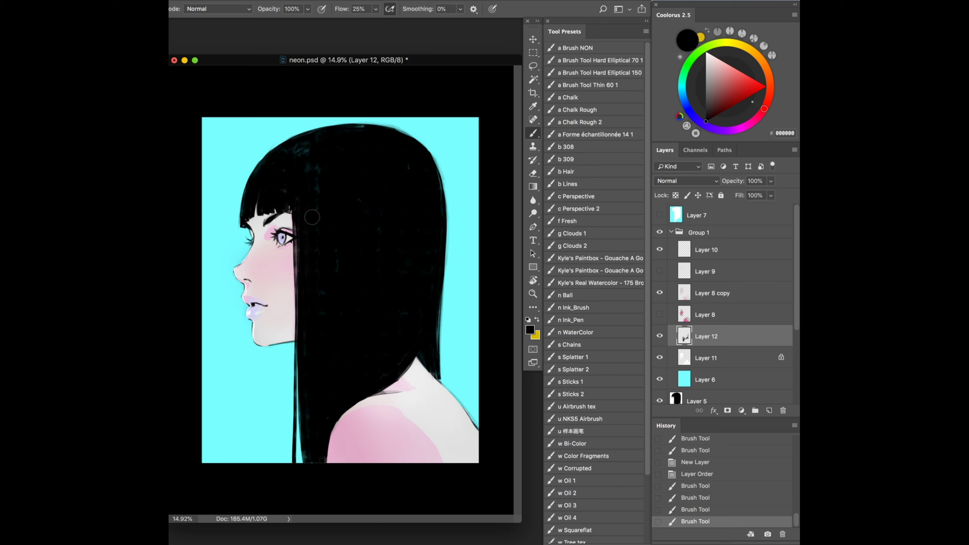
{"action": "mouse_move", "coordinate": [302, 180]}
{"action": "left_mouse_down"}
{"action": "mouse_move", "coordinate": [357, 140]}
{"action": "mouse_move", "coordinate": [417, 259]}
{"action": "left_mouse_up"}
{"action": "key", "text": "bracketleft"}
{"action": "key", "text": "bracketleft"}
{"action": "key", "text": "bracketleft"}
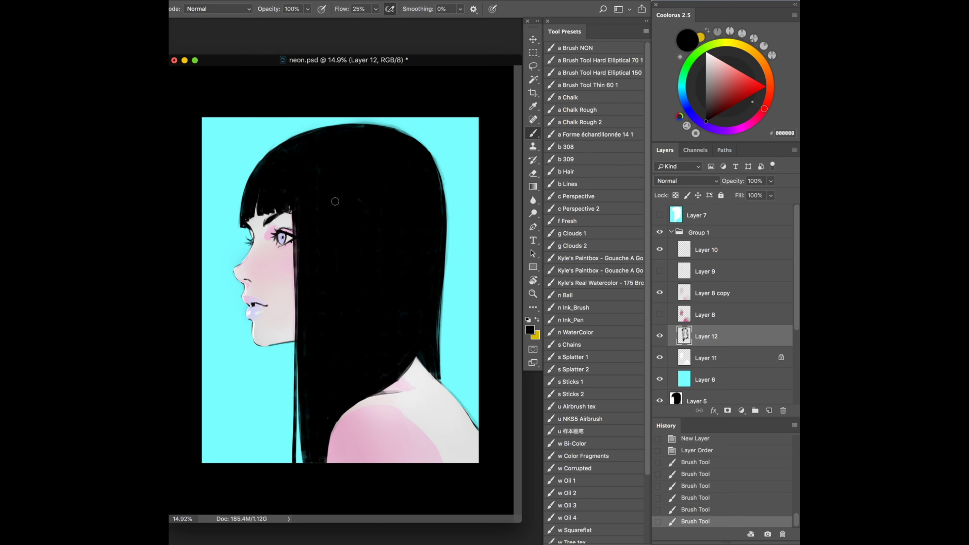
{"action": "left_click", "coordinate": [713, 213]}
{"action": "key", "text": "ctrl+shift+alt+n"}
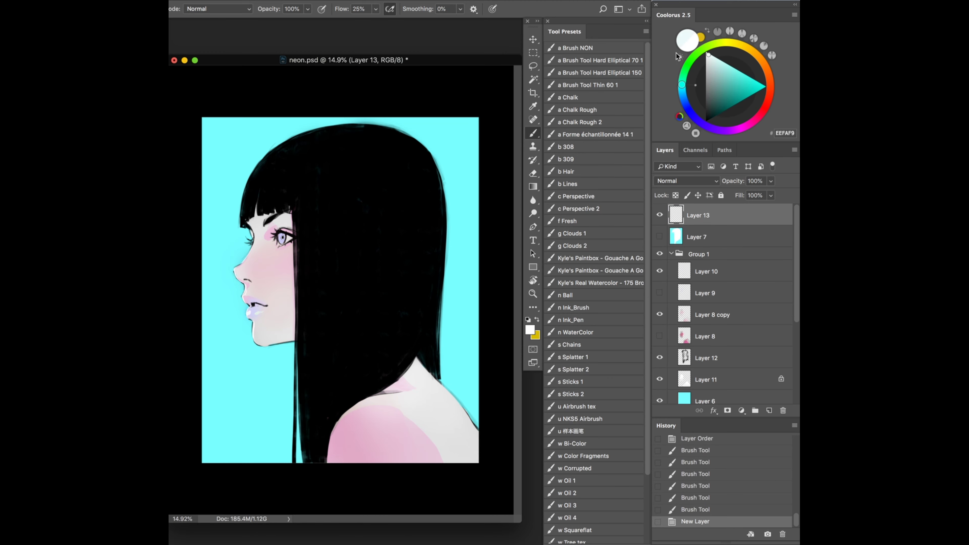
- Stamp all visible layers into Layer 14 and Gaussian-blur it at radius 45.8
{"action": "scroll", "coordinate": [331, 240], "scroll_direction": "up", "scroll_amount": 3}
{"action": "scroll", "coordinate": [332, 239], "scroll_direction": "down", "scroll_amount": 3}
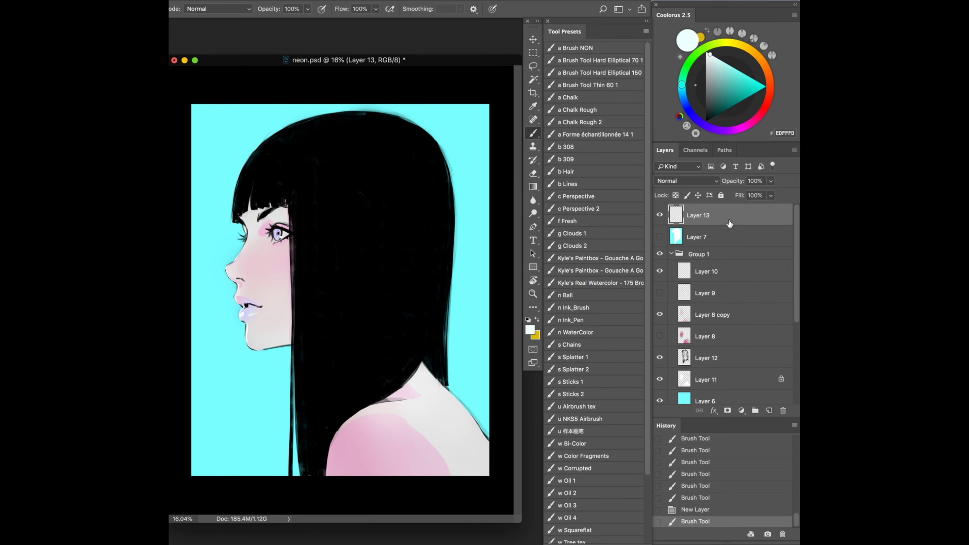
{"action": "key", "text": "ctrl+shift+alt+n"}
{"action": "key", "text": "ctrl+shift+alt+e"}
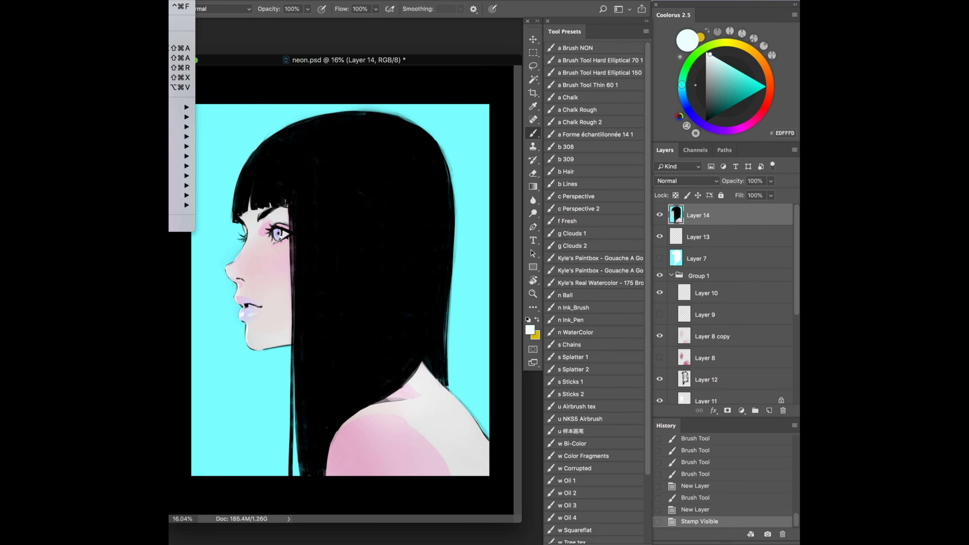
{"action": "left_click", "coordinate": [214, 158]}
{"action": "left_click_drag", "start_coordinate": [390, 508], "coordinate": [422, 508]}
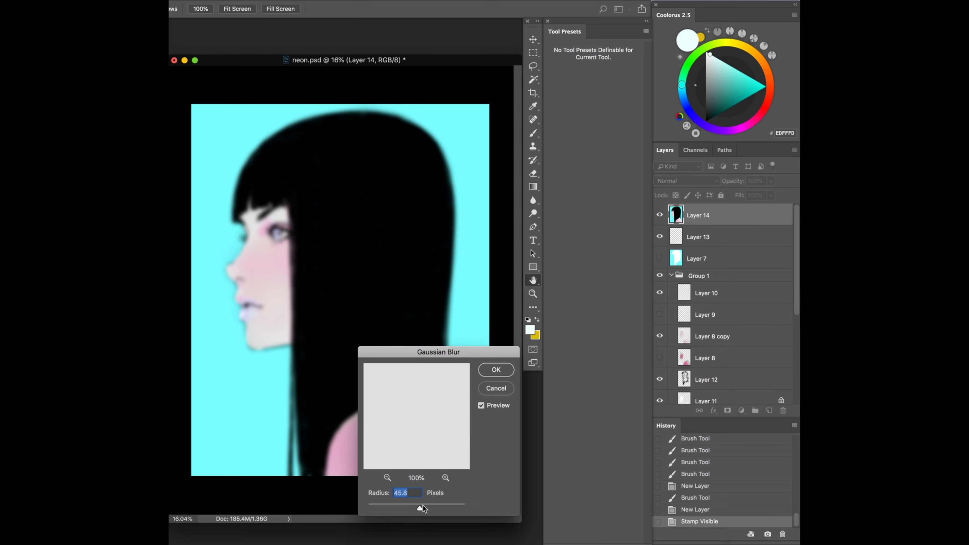
{"action": "left_click", "coordinate": [493, 370]}
- Set the blurred layer's blend mode to Multiply, comparing other modes and toggling it off
{"action": "key", "text": "v"}
{"action": "key", "text": "shift+plus"}
{"action": "key", "text": "shift+plus"}
{"action": "key", "text": "shift+plus"}
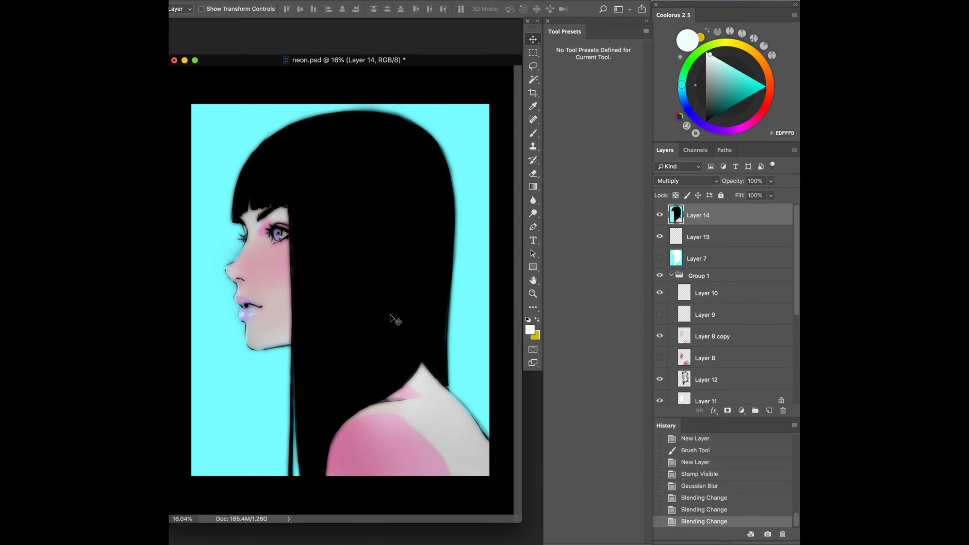
{"action": "key", "text": "shift+plus"}
{"action": "key", "text": "shift+plus"}
{"action": "key", "text": "shift+plus"}
{"action": "key", "text": "shift+plus"}
{"action": "key", "text": "shift+plus"}
{"action": "key", "text": "shift+plus"}
{"action": "key", "text": "shift+plus"}
{"action": "key", "text": "shift+plus"}
{"action": "key", "text": "shift+plus"}
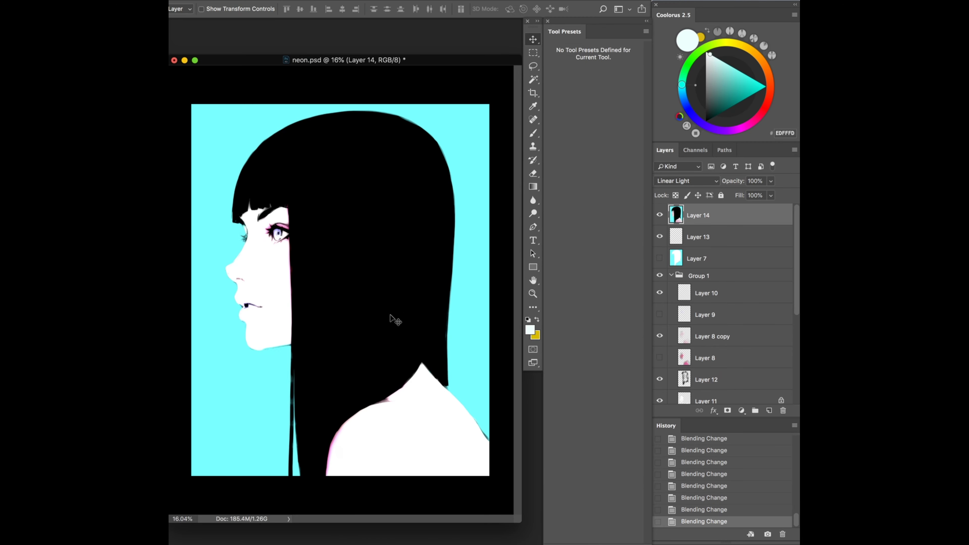
{"action": "key", "text": "shift+plus"}
{"action": "key", "text": "shift+plus"}
{"action": "key", "text": "shift+plus"}
{"action": "key", "text": "shift+plus"}
{"action": "key", "text": "shift+plus"}
{"action": "key", "text": "shift+plus"}
{"action": "key", "text": "shift+plus"}
{"action": "key", "text": "shift+plus"}
{"action": "key", "text": "shift+plus"}
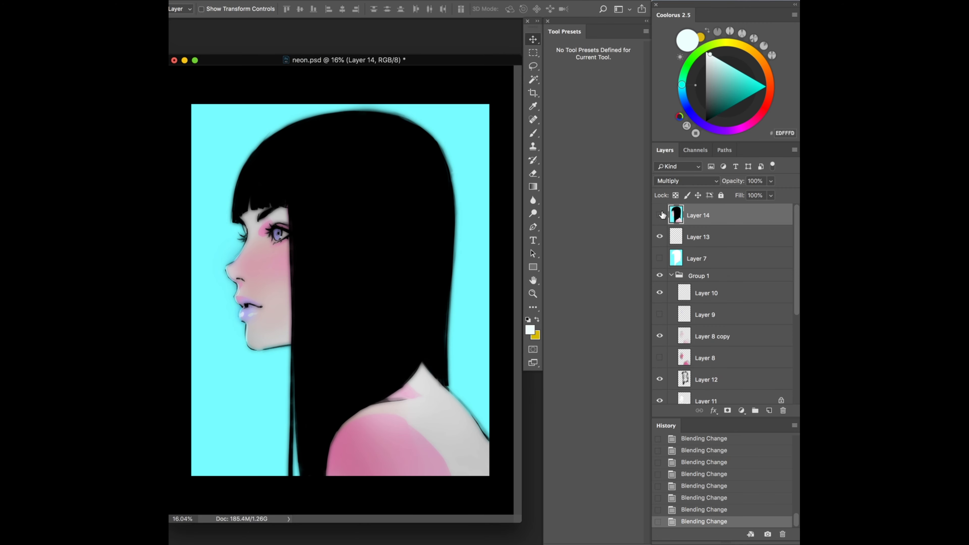
{"action": "left_click", "coordinate": [660, 215]}
- Add a Curves adjustment layer and raise its Red curve to warm the image
{"action": "left_click", "coordinate": [741, 411]}
{"action": "left_click", "coordinate": [733, 474]}
{"action": "left_click", "coordinate": [621, 270]}
{"action": "left_click", "coordinate": [611, 276]}
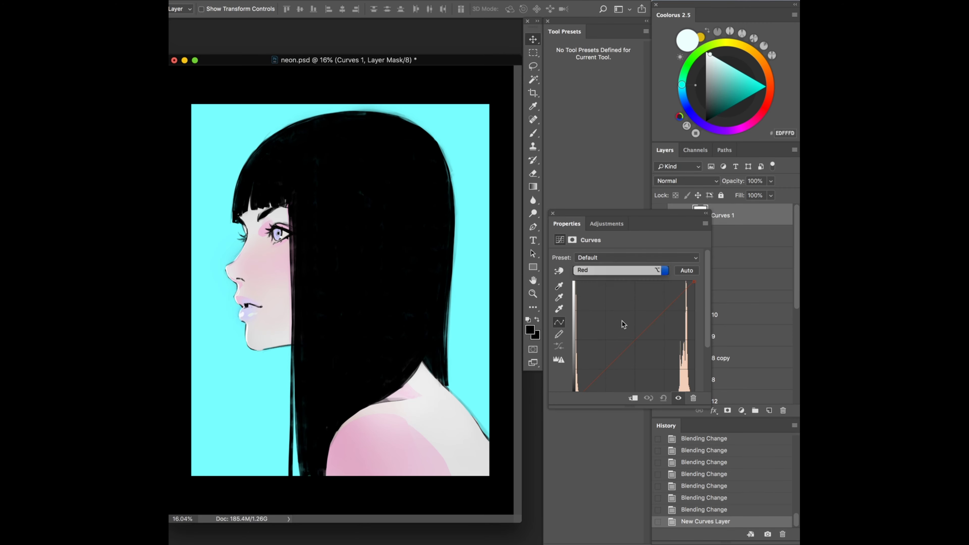
{"action": "left_click", "coordinate": [636, 341]}
{"action": "mouse_move", "coordinate": [666, 313]}
{"action": "left_mouse_down"}
{"action": "mouse_move", "coordinate": [655, 295]}
{"action": "mouse_move", "coordinate": [673, 320]}
{"action": "mouse_move", "coordinate": [615, 382]}
{"action": "left_mouse_up"}
- Lower the Green curve to pinken the skin and bend the Blue curve steeply upward
{"action": "key", "text": "alt+4"}
{"action": "left_click", "coordinate": [604, 370]}
{"action": "left_click", "coordinate": [635, 338]}
{"action": "left_click", "coordinate": [620, 271]}
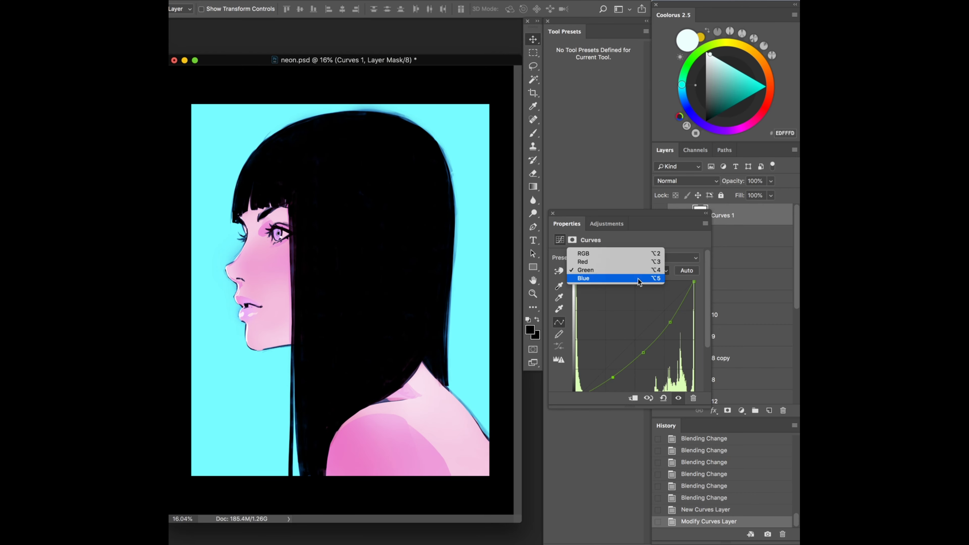
{"action": "left_click", "coordinate": [588, 280]}
{"action": "left_click_drag", "start_coordinate": [669, 319], "coordinate": [642, 295]}
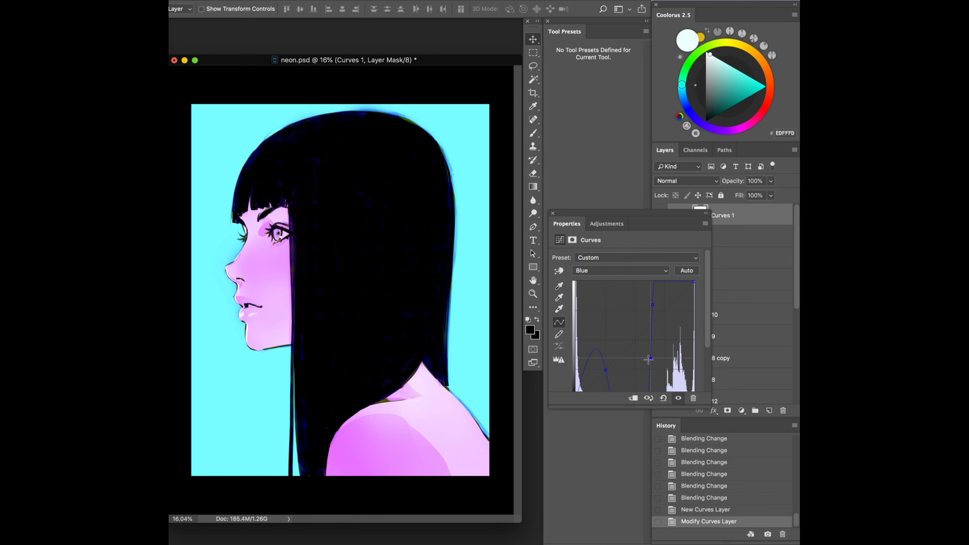
- Set Layer 14's opacity to 33% and Curves 1's opacity to about 54%
{"action": "left_click", "coordinate": [747, 237]}
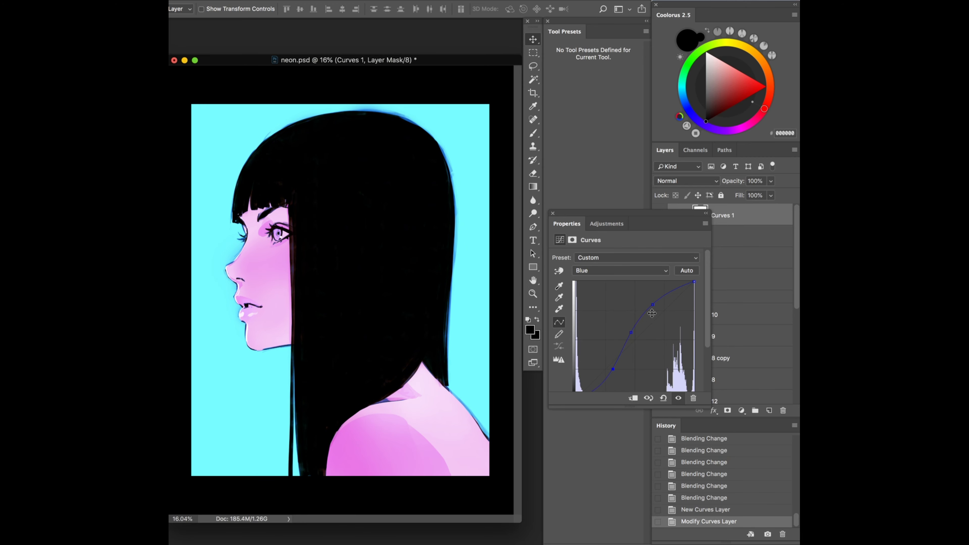
{"action": "left_click", "coordinate": [771, 195]}
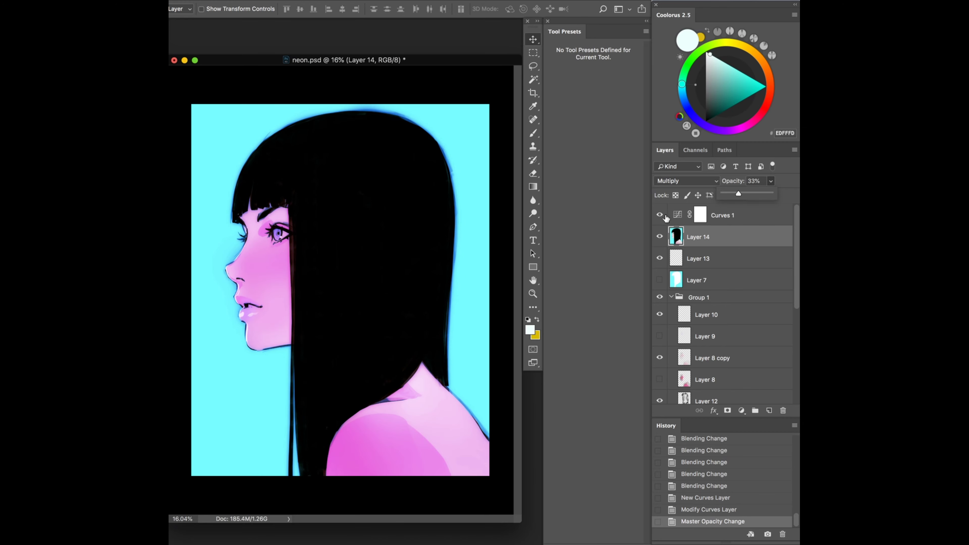
{"action": "left_click", "coordinate": [660, 237]}
{"action": "left_click", "coordinate": [760, 215]}
{"action": "left_click", "coordinate": [771, 181]}
{"action": "left_click_drag", "start_coordinate": [771, 193], "coordinate": [750, 198]}
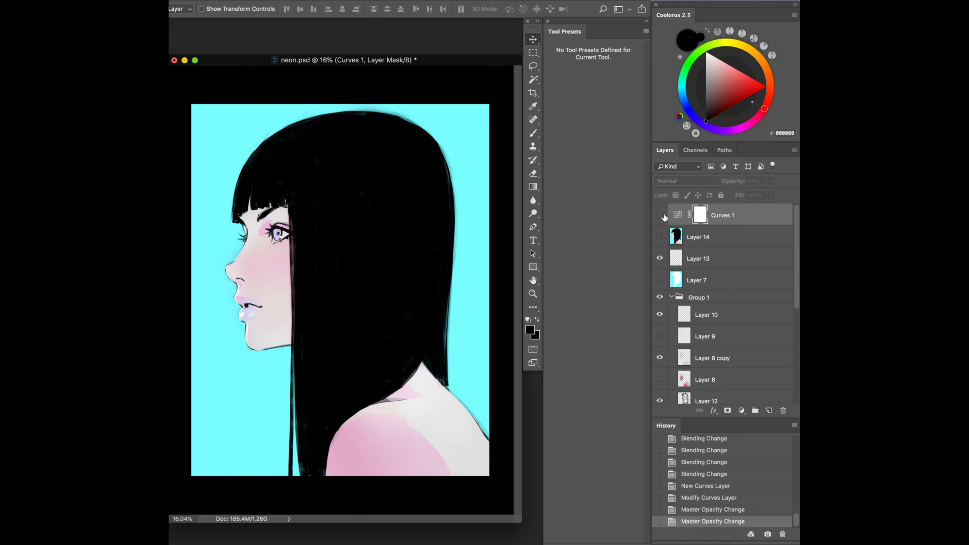
{"action": "left_click", "coordinate": [660, 237]}
{"action": "left_click", "coordinate": [669, 237]}
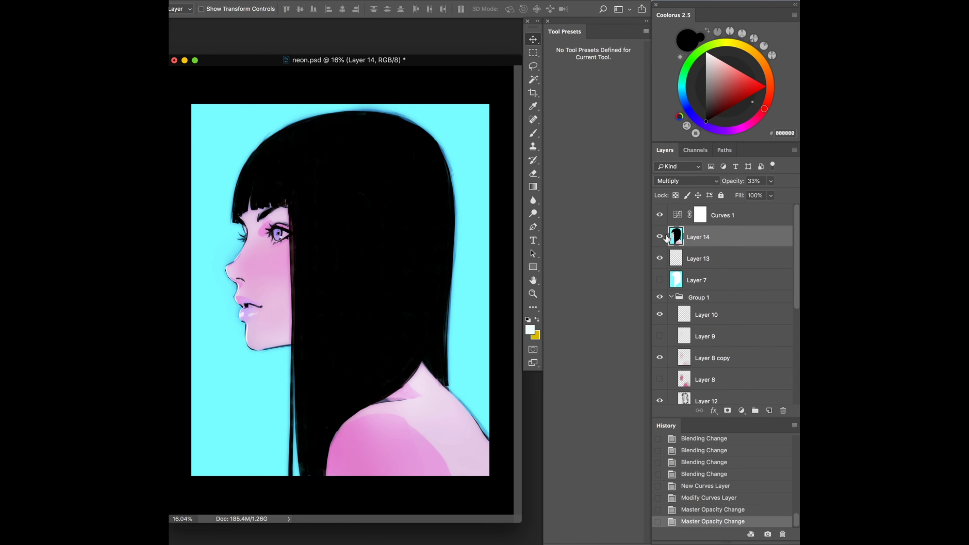
- Briefly hide the cyan background layer to compare, then reselect Curves 1
{"action": "scroll", "coordinate": [664, 243], "scroll_direction": "down", "scroll_amount": 1}
{"action": "scroll", "coordinate": [664, 267], "scroll_direction": "down", "scroll_amount": 3}
{"action": "left_click", "coordinate": [660, 358]}
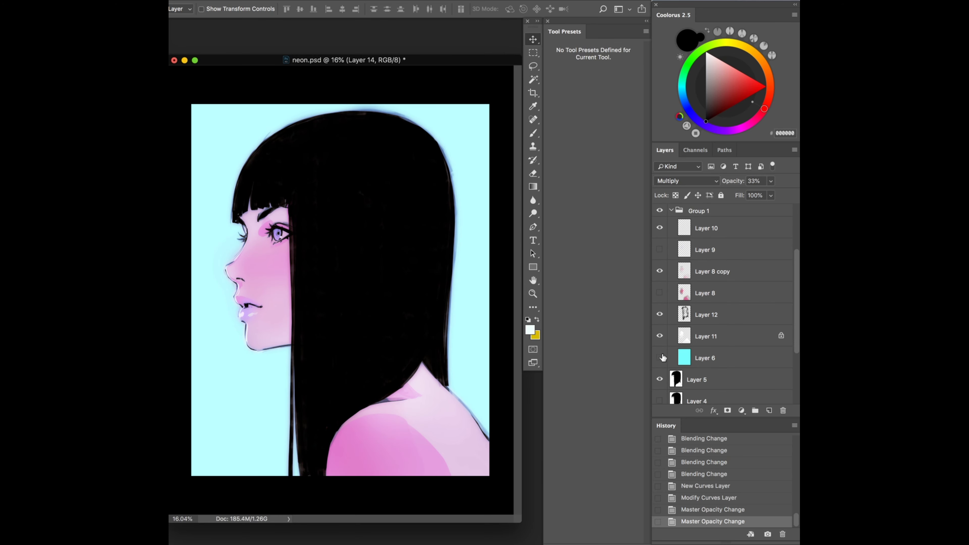
{"action": "scroll", "coordinate": [793, 287], "scroll_direction": "up", "scroll_amount": 1}
{"action": "scroll", "coordinate": [792, 287], "scroll_direction": "up", "scroll_amount": 3}
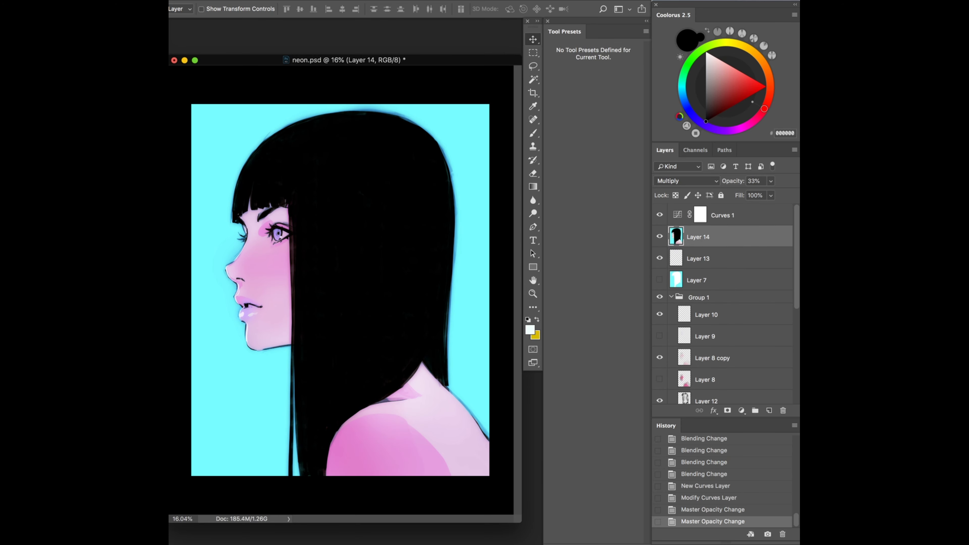
{"action": "key", "text": "alt+bracketright"}
- On new Layer 15, paint white highlights along the face profile, nose and upper lip
{"action": "key", "text": "ctrl+shift+alt+n"}
{"action": "key", "text": "b"}
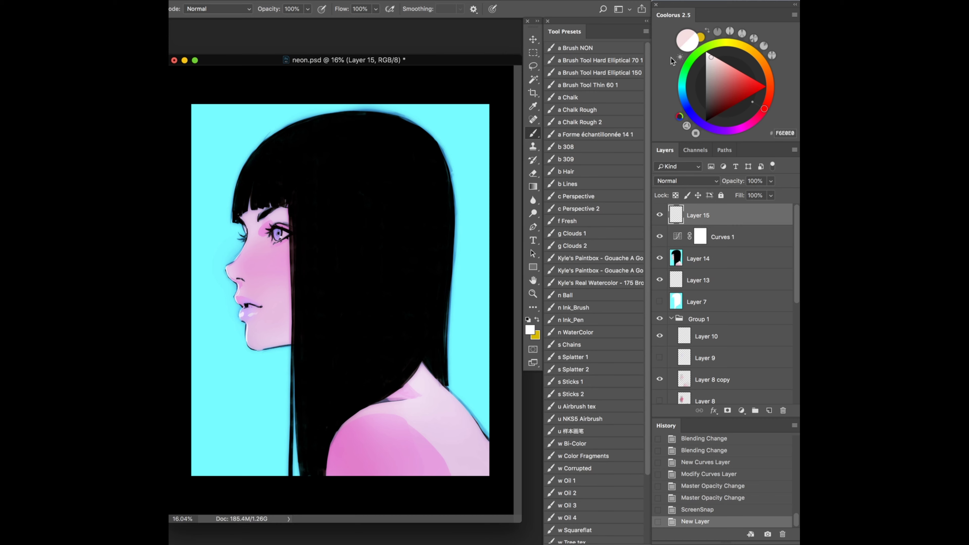
{"action": "scroll", "coordinate": [244, 290], "scroll_direction": "up", "scroll_amount": 5}
{"action": "scroll", "coordinate": [244, 290], "scroll_direction": "up", "scroll_amount": 2}
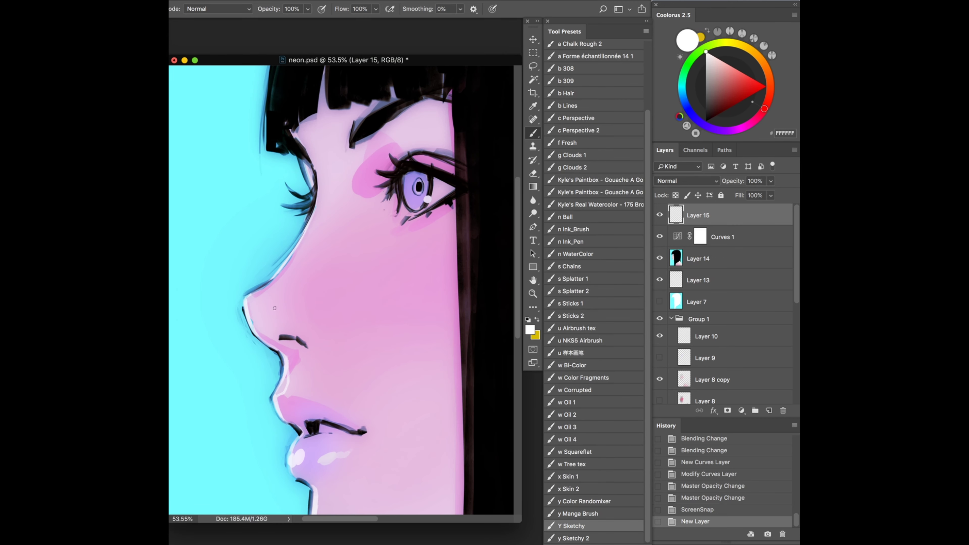
{"action": "mouse_move", "coordinate": [249, 301]}
{"action": "left_mouse_down"}
{"action": "mouse_move", "coordinate": [244, 319]}
{"action": "mouse_move", "coordinate": [288, 374]}
{"action": "left_mouse_up"}
{"action": "left_click_drag", "start_coordinate": [287, 373], "coordinate": [277, 395]}
{"action": "left_click_drag", "start_coordinate": [278, 394], "coordinate": [283, 399]}
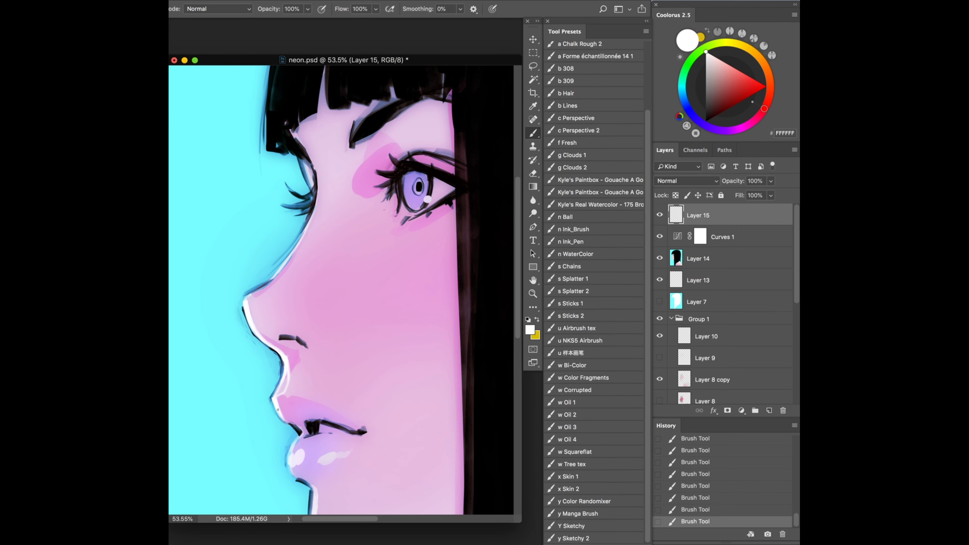
- Inspect the profile up close and erase the white rim beside the nose
{"action": "scroll", "coordinate": [283, 404], "scroll_direction": "down", "scroll_amount": 3}
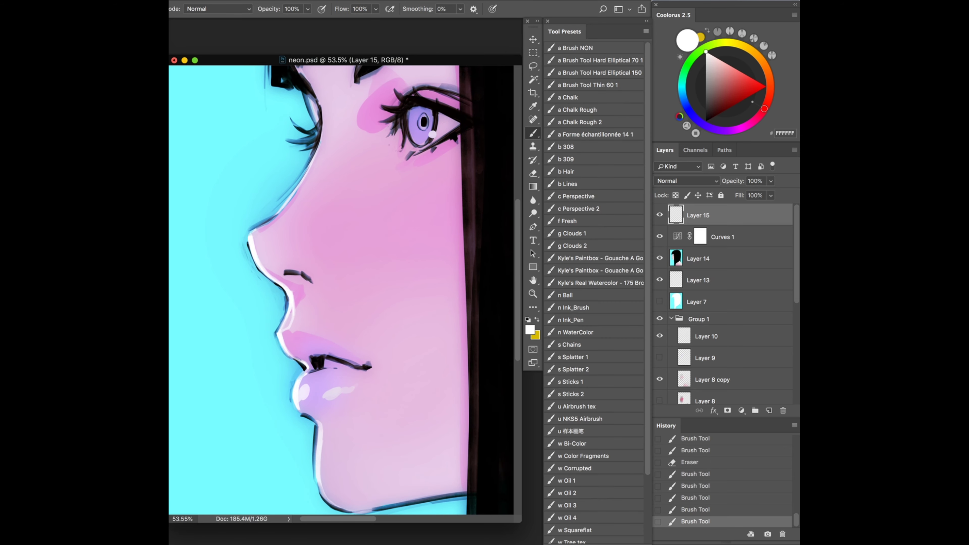
{"action": "scroll", "coordinate": [318, 424], "scroll_direction": "down", "scroll_amount": 3}
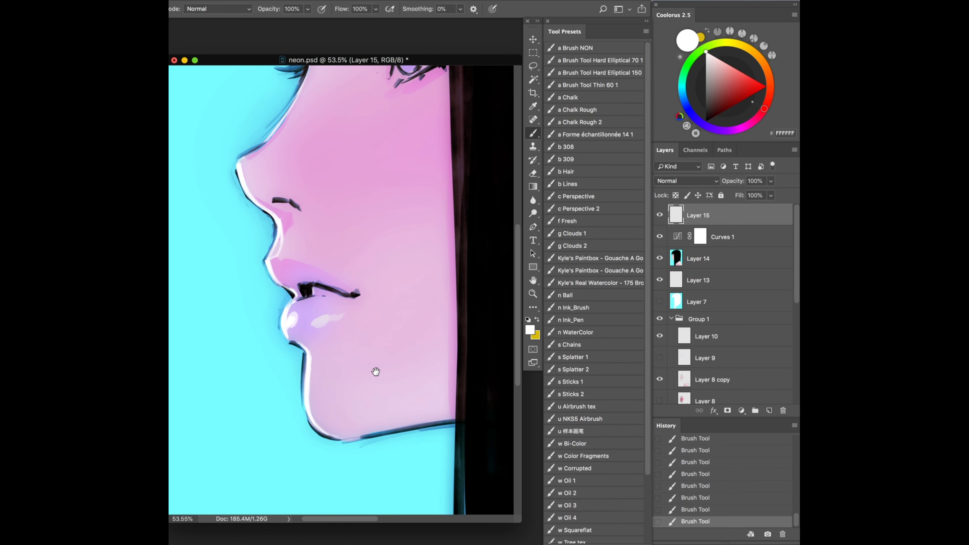
{"action": "scroll", "coordinate": [375, 372], "scroll_direction": "up", "scroll_amount": 5}
{"action": "scroll", "coordinate": [316, 214], "scroll_direction": "down", "scroll_amount": 2}
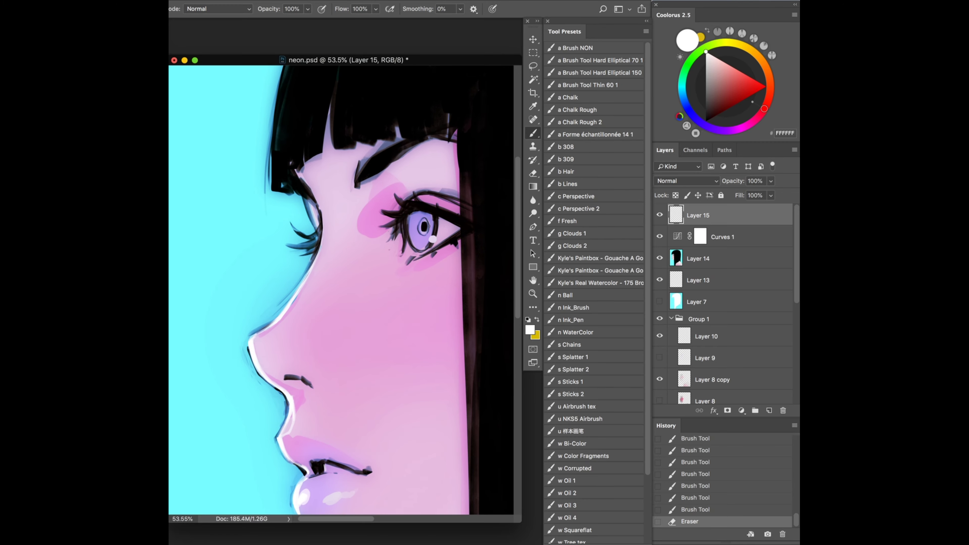
{"action": "scroll", "coordinate": [305, 198], "scroll_direction": "down", "scroll_amount": 2}
{"action": "scroll", "coordinate": [296, 188], "scroll_direction": "down", "scroll_amount": 2}
{"action": "scroll", "coordinate": [296, 188], "scroll_direction": "up", "scroll_amount": 3}
{"action": "scroll", "coordinate": [336, 223], "scroll_direction": "down", "scroll_amount": 3}
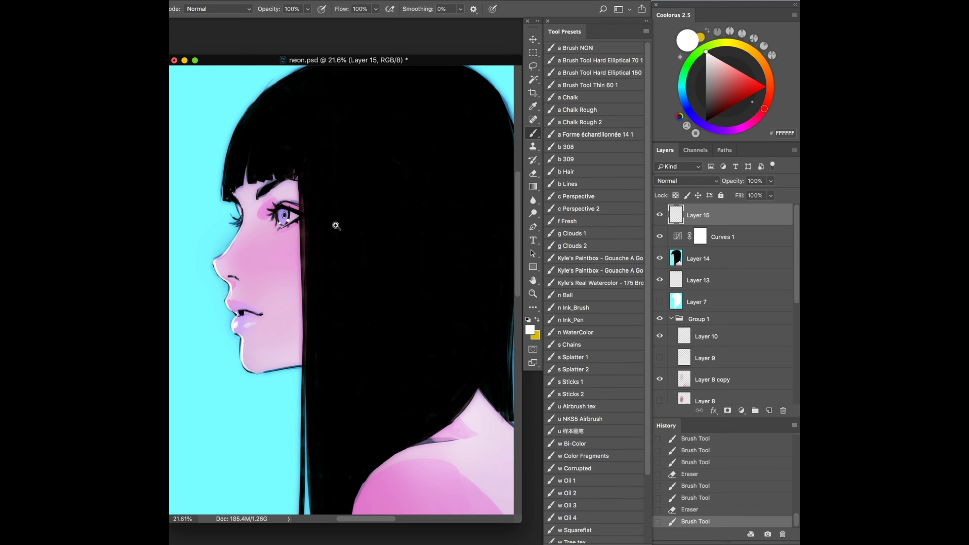
{"action": "scroll", "coordinate": [267, 305], "scroll_direction": "up", "scroll_amount": 3}
{"action": "scroll", "coordinate": [302, 275], "scroll_direction": "down", "scroll_amount": 4}
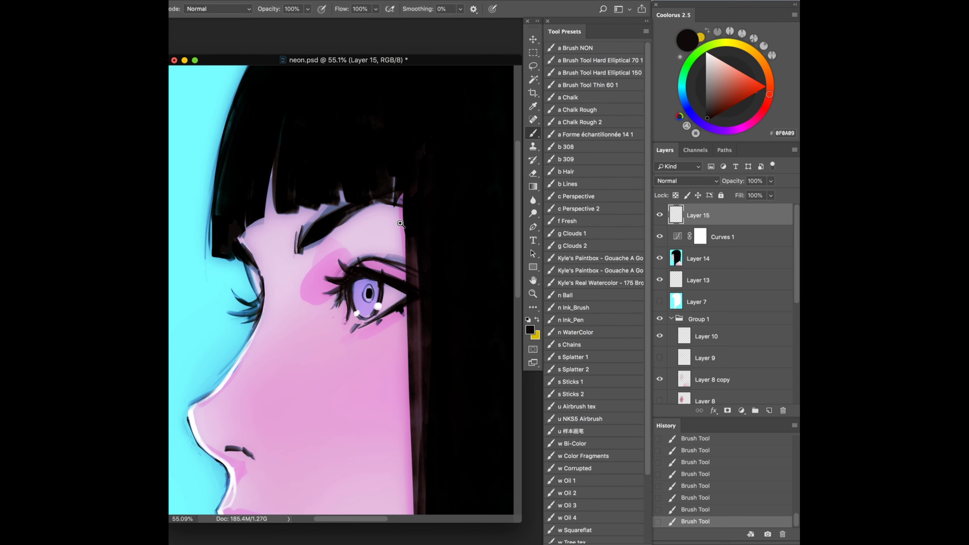
{"action": "scroll", "coordinate": [401, 224], "scroll_direction": "down", "scroll_amount": 3}
{"action": "scroll", "coordinate": [214, 252], "scroll_direction": "up", "scroll_amount": 4}
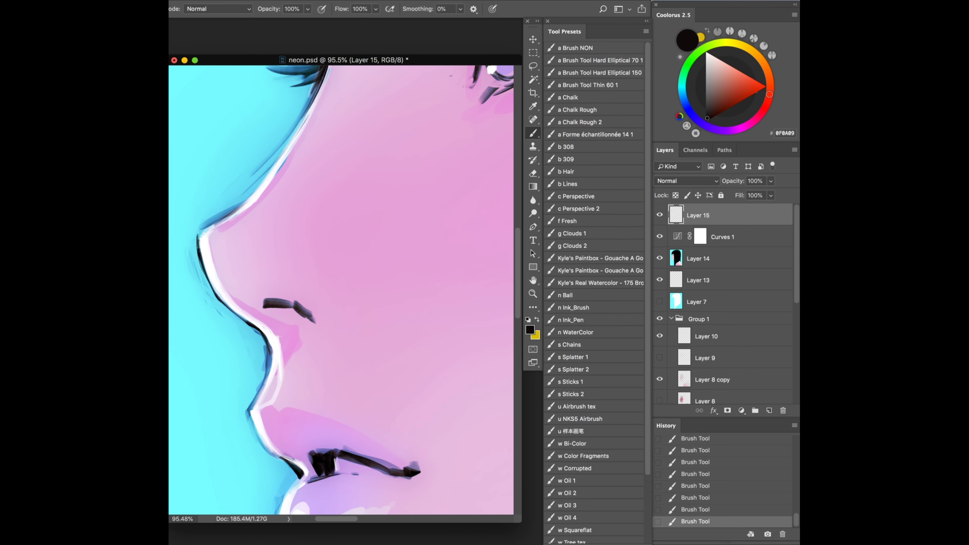
{"action": "scroll", "coordinate": [342, 291], "scroll_direction": "down", "scroll_amount": 2}
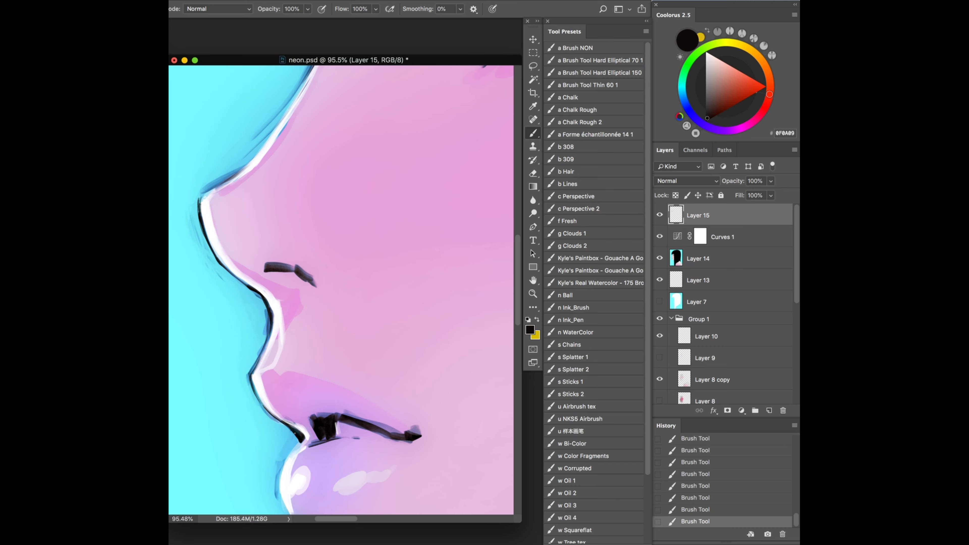
{"action": "scroll", "coordinate": [341, 290], "scroll_direction": "down", "scroll_amount": 5}
{"action": "scroll", "coordinate": [342, 291], "scroll_direction": "down", "scroll_amount": 2}
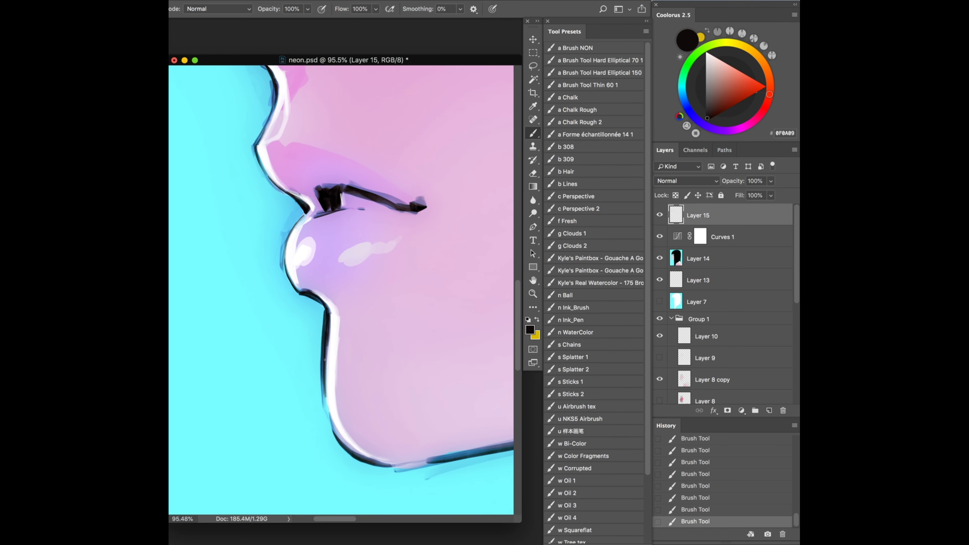
{"action": "scroll", "coordinate": [317, 230], "scroll_direction": "down", "scroll_amount": 5}
{"action": "scroll", "coordinate": [317, 230], "scroll_direction": "up", "scroll_amount": 5}
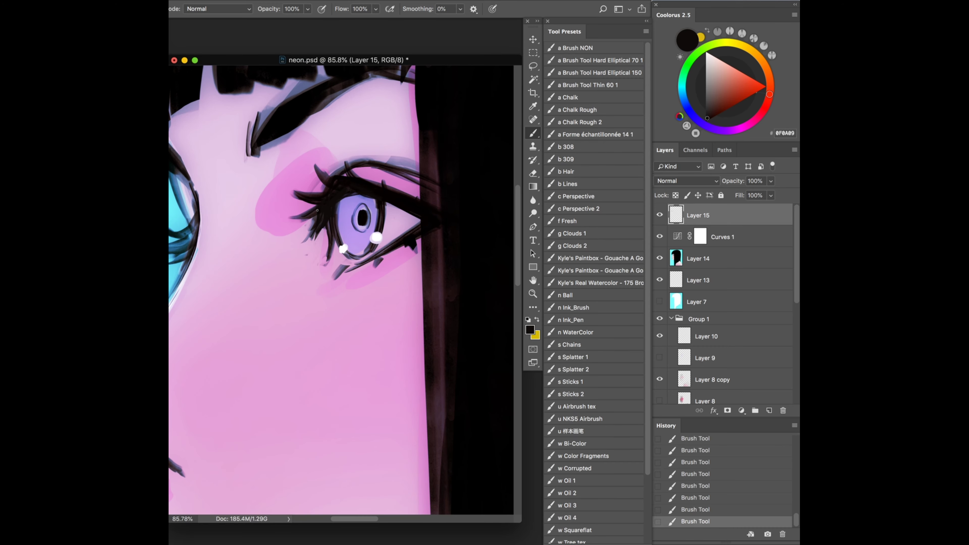
{"action": "scroll", "coordinate": [359, 266], "scroll_direction": "down", "scroll_amount": 5}
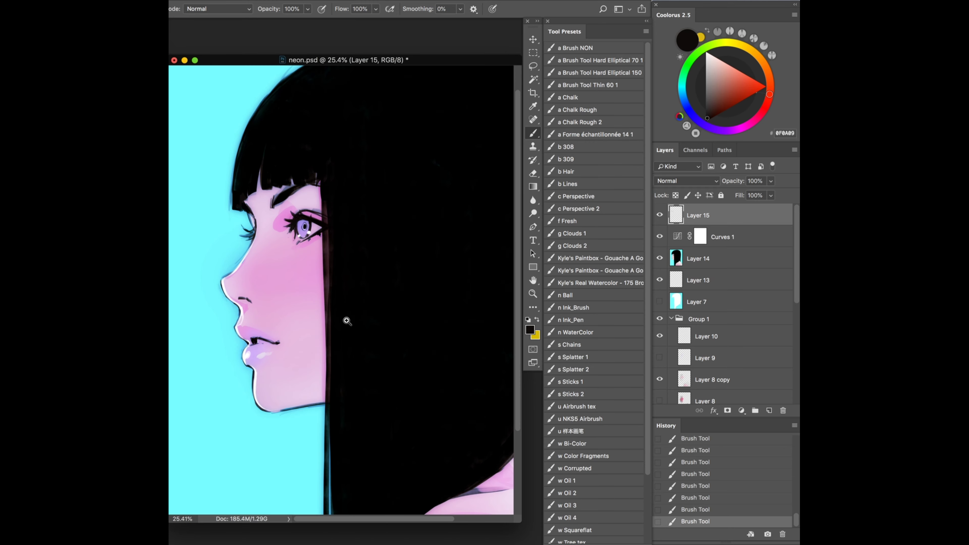
{"action": "scroll", "coordinate": [346, 321], "scroll_direction": "up", "scroll_amount": 3}
{"action": "key", "text": "e"}
{"action": "left_click_drag", "start_coordinate": [292, 208], "coordinate": [255, 265]}
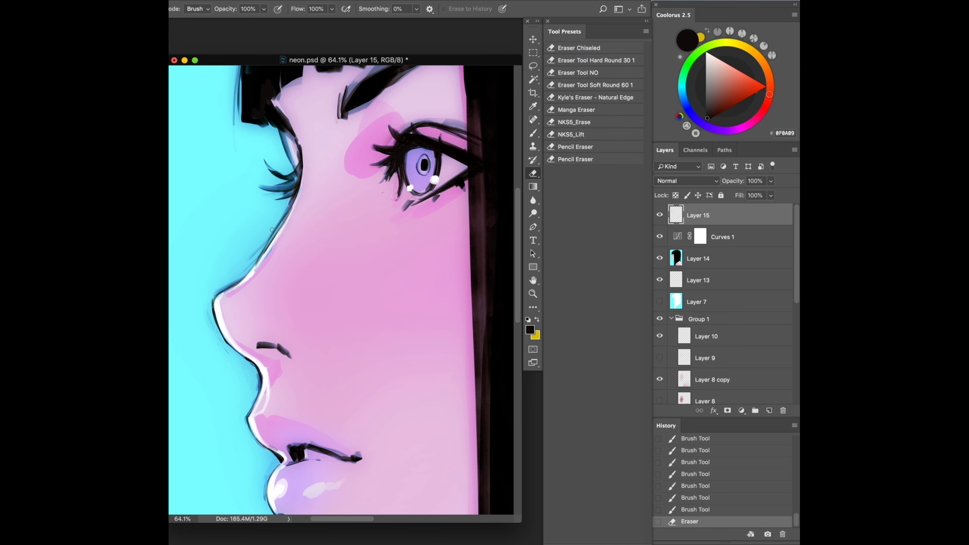
{"action": "key", "text": "b"}
{"action": "scroll", "coordinate": [306, 439], "scroll_direction": "down", "scroll_amount": 5}
- Paint the sampled cyan background colour along the lip and chin outline
{"action": "scroll", "coordinate": [305, 439], "scroll_direction": "up", "scroll_amount": 5}
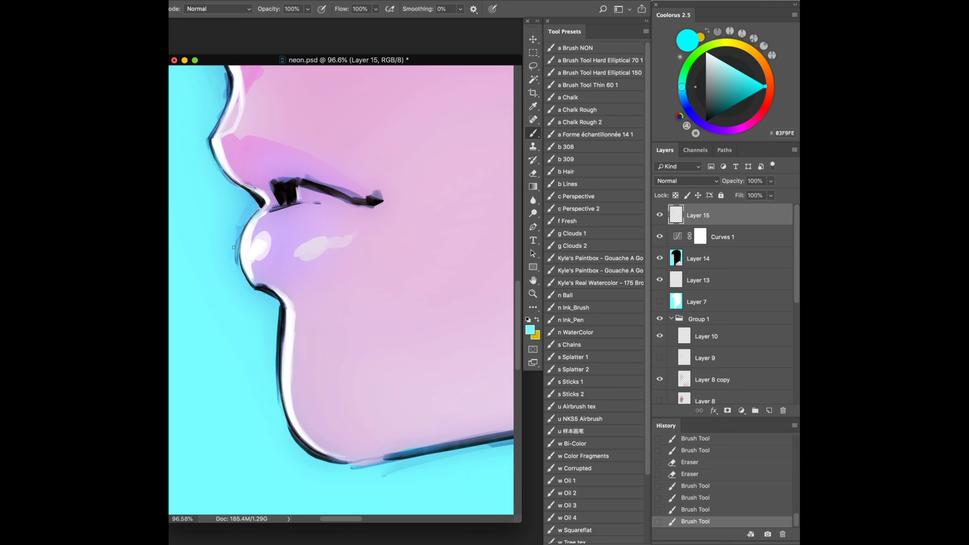
{"action": "left_click", "coordinate": [224, 262], "text": "alt"}
{"action": "left_click_drag", "start_coordinate": [231, 220], "coordinate": [252, 298]}
{"action": "left_click_drag", "start_coordinate": [255, 209], "coordinate": [276, 288]}
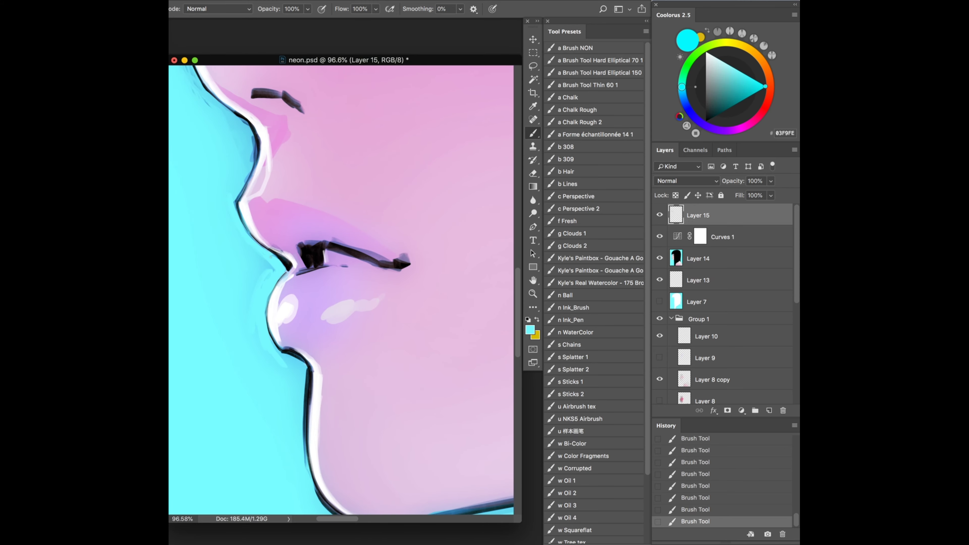
{"action": "scroll", "coordinate": [410, 261], "scroll_direction": "down", "scroll_amount": 5}
{"action": "scroll", "coordinate": [364, 288], "scroll_direction": "up", "scroll_amount": 5}
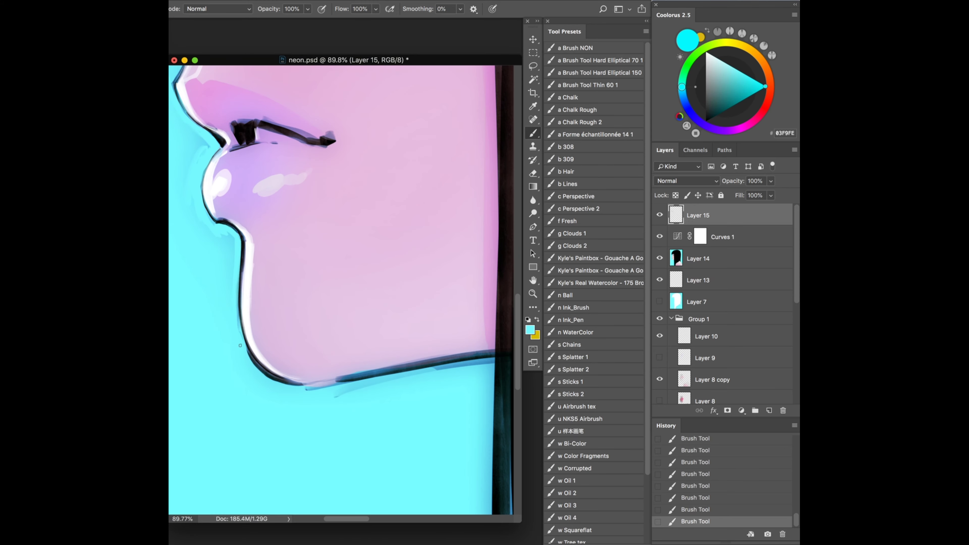
{"action": "scroll", "coordinate": [330, 389], "scroll_direction": "down", "scroll_amount": 5}
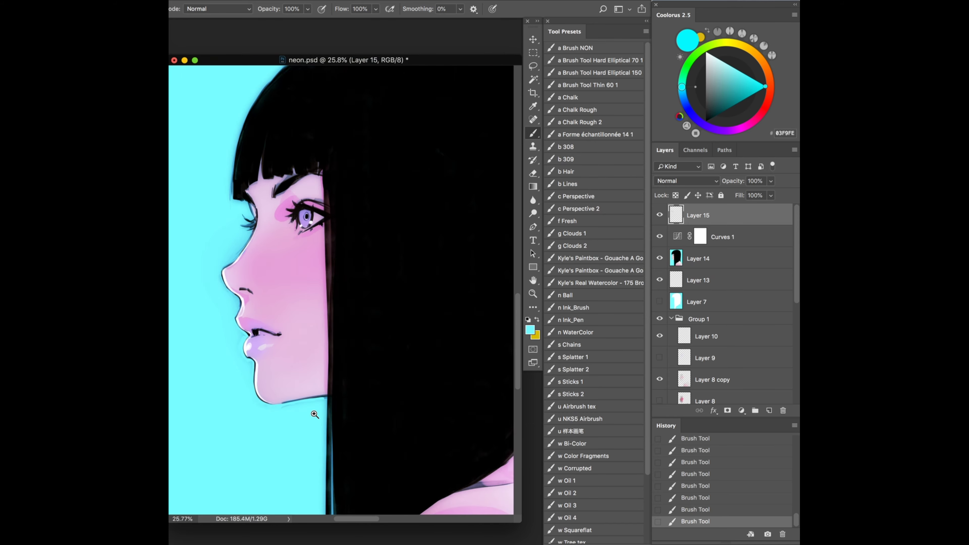
{"action": "scroll", "coordinate": [237, 350], "scroll_direction": "up", "scroll_amount": 3}
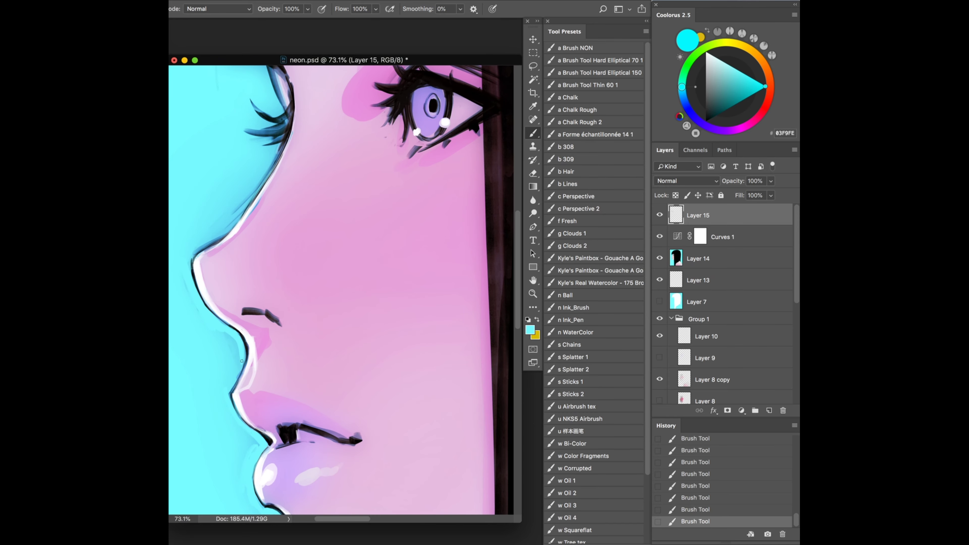
{"action": "scroll", "coordinate": [241, 361], "scroll_direction": "down", "scroll_amount": 2}
{"action": "scroll", "coordinate": [242, 361], "scroll_direction": "down", "scroll_amount": 3}
{"action": "scroll", "coordinate": [245, 278], "scroll_direction": "up", "scroll_amount": 3}
{"action": "scroll", "coordinate": [245, 279], "scroll_direction": "up", "scroll_amount": 1}
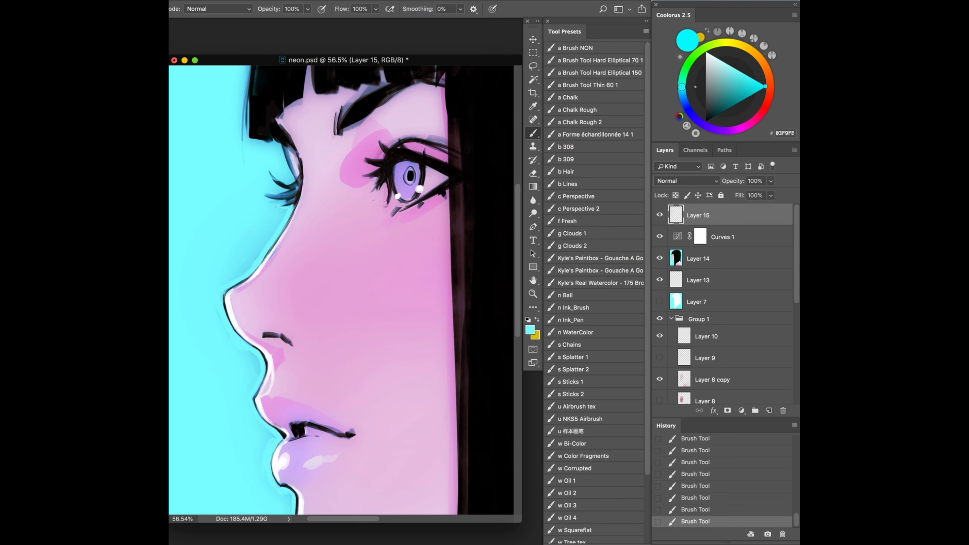
{"action": "scroll", "coordinate": [290, 177], "scroll_direction": "up", "scroll_amount": 3}
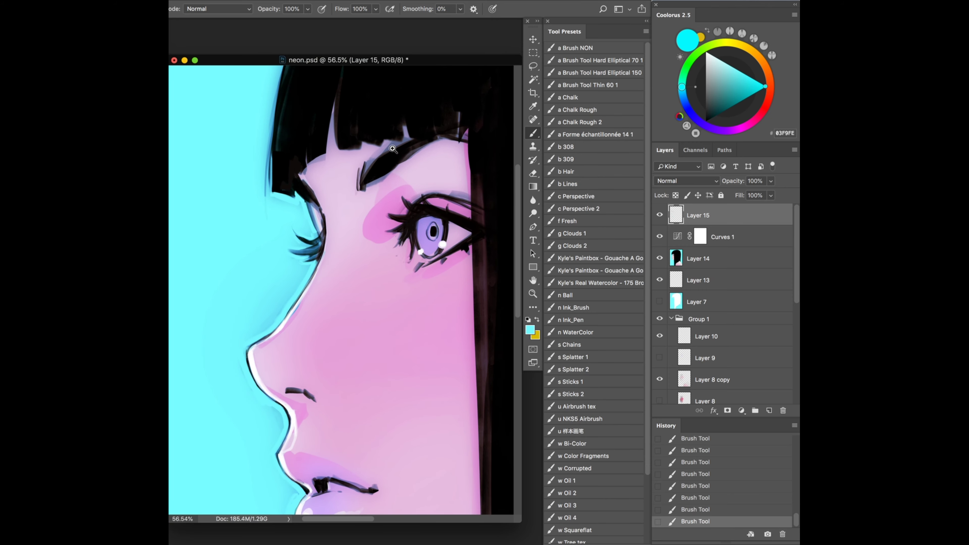
{"action": "scroll", "coordinate": [392, 149], "scroll_direction": "down", "scroll_amount": 3}
- Erase stray white along the nose edge and paint a touch-up over the profile edge
{"action": "key", "text": "e"}
{"action": "mouse_move", "coordinate": [224, 138]}
{"action": "left_mouse_down"}
{"action": "mouse_move", "coordinate": [228, 212]}
{"action": "mouse_move", "coordinate": [229, 140]}
{"action": "left_mouse_up"}
{"action": "scroll", "coordinate": [230, 244], "scroll_direction": "up", "scroll_amount": 3}
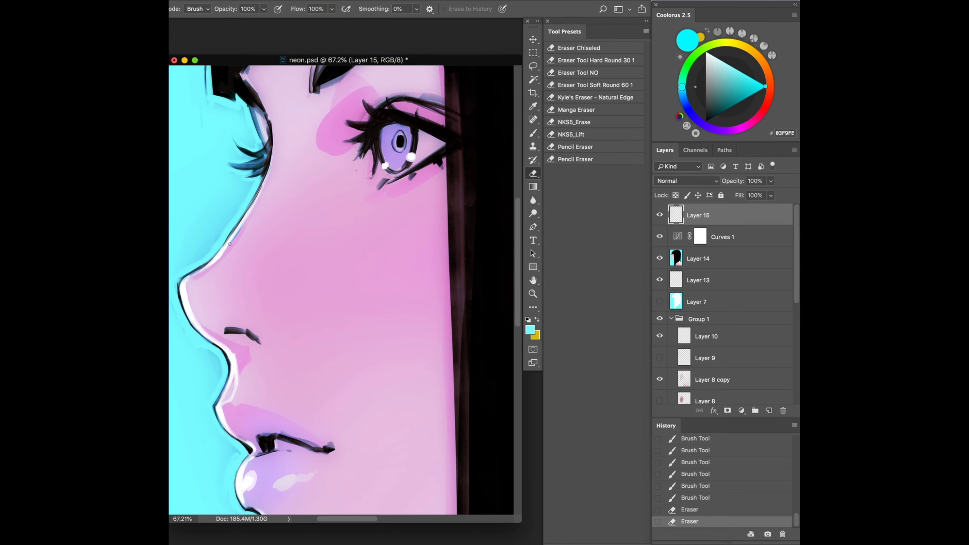
{"action": "key", "text": "b"}
{"action": "left_click_drag", "start_coordinate": [230, 243], "coordinate": [225, 252]}
{"action": "scroll", "coordinate": [282, 311], "scroll_direction": "down", "scroll_amount": 5}
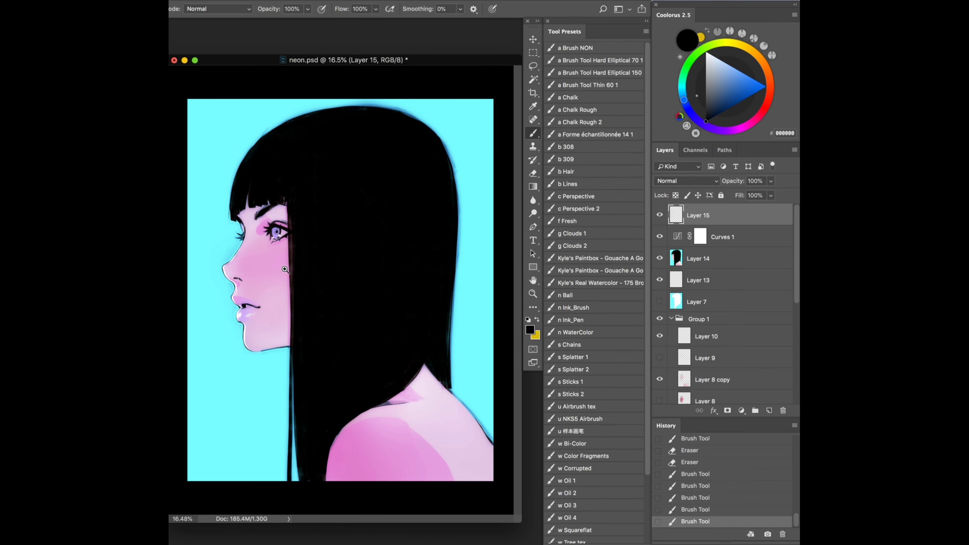
- Rotate the canvas view toward the shoulder edge and swap the paint colour to white
{"action": "key", "text": "r"}
{"action": "left_click_drag", "start_coordinate": [285, 269], "coordinate": [343, 275]}
{"action": "scroll", "coordinate": [351, 278], "scroll_direction": "up", "scroll_amount": 5}
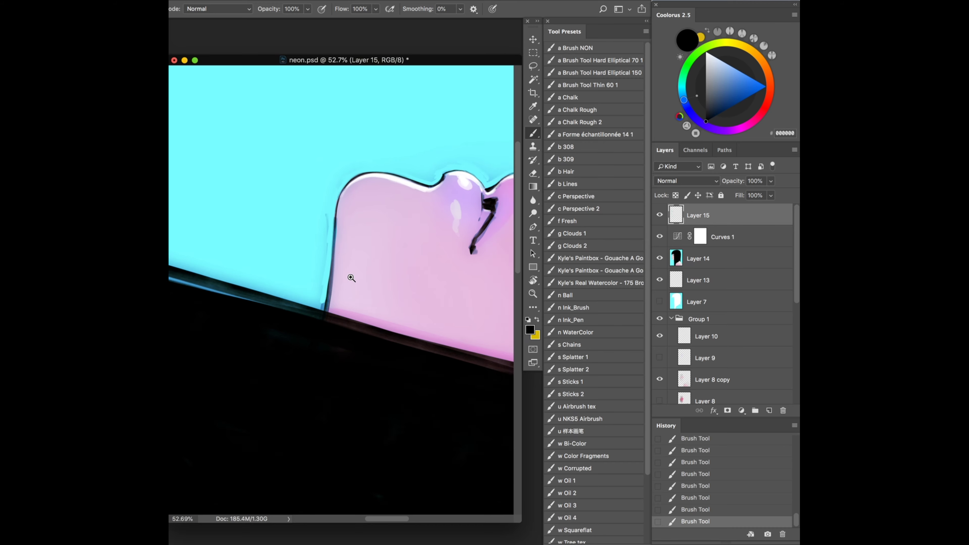
{"action": "scroll", "coordinate": [351, 278], "scroll_direction": "down", "scroll_amount": 5}
{"action": "scroll", "coordinate": [352, 318], "scroll_direction": "up", "scroll_amount": 5}
{"action": "key", "text": "x"}
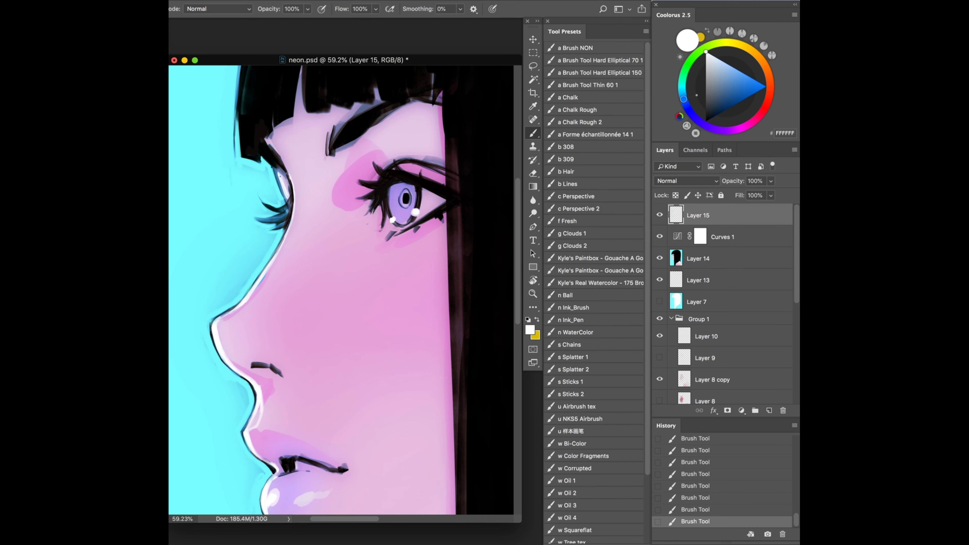
- Sample pale pink skin, hair black and cheek pink as brush colours
{"action": "left_click_drag", "start_coordinate": [348, 257], "coordinate": [331, 290]}
{"action": "left_click", "coordinate": [331, 290], "text": "alt"}
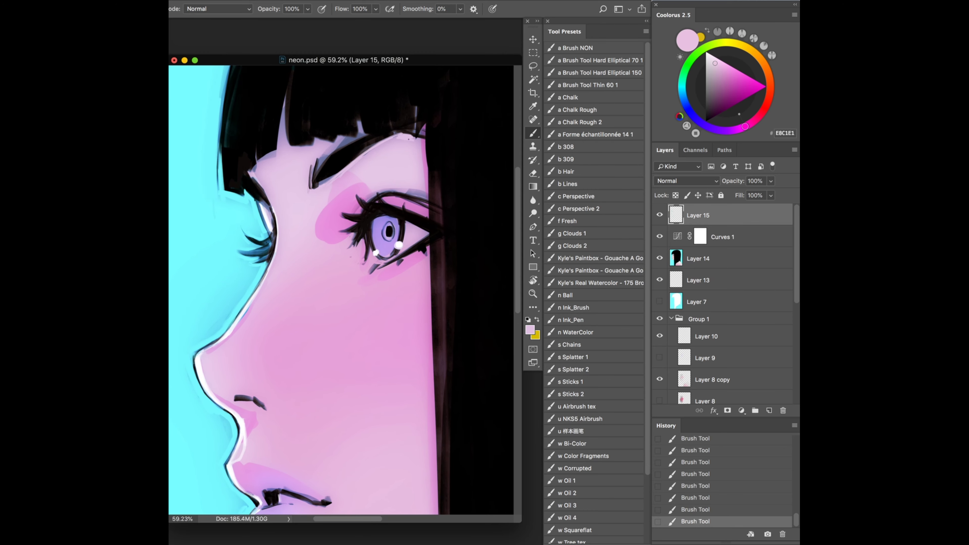
{"action": "scroll", "coordinate": [343, 275], "scroll_direction": "down", "scroll_amount": 5}
{"action": "left_click", "coordinate": [344, 275], "text": "alt"}
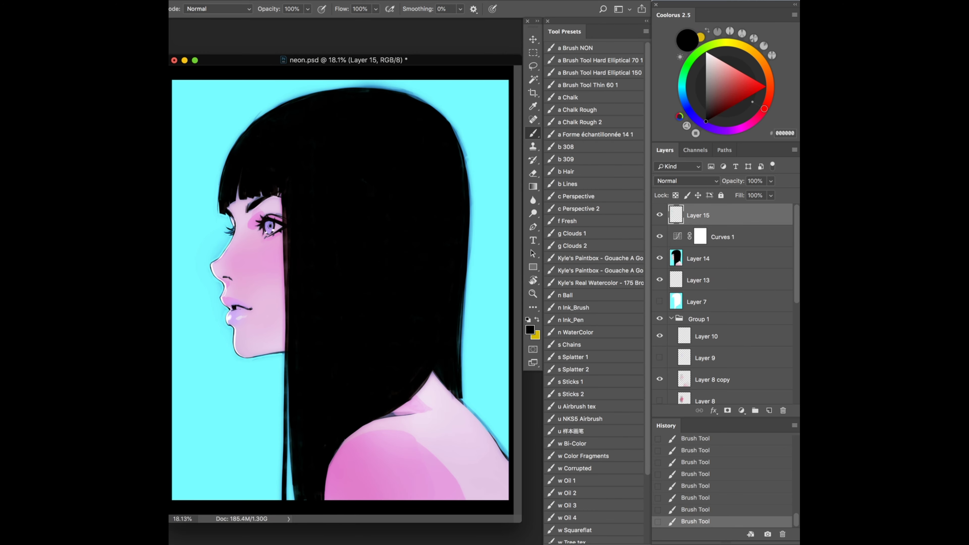
{"action": "key", "text": "x"}
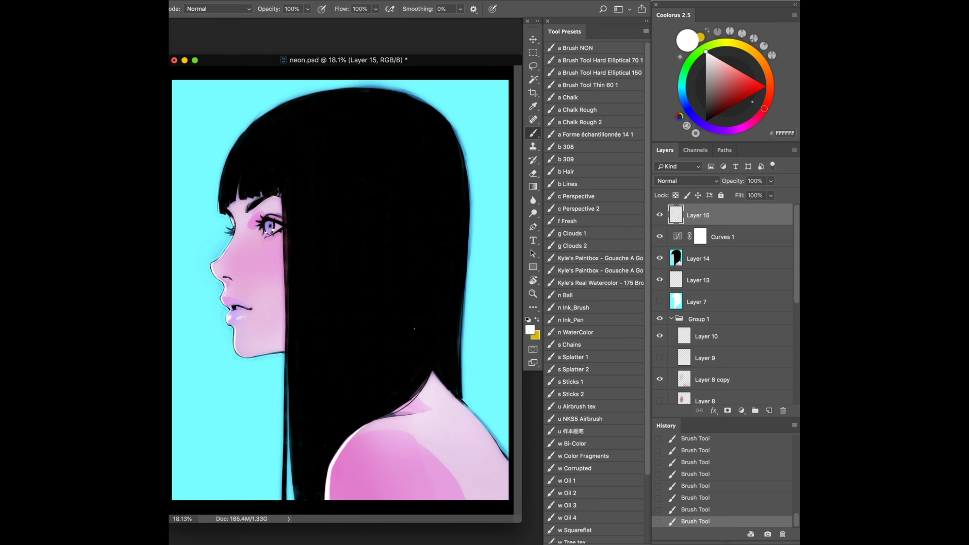
{"action": "scroll", "coordinate": [299, 235], "scroll_direction": "up", "scroll_amount": 5}
{"action": "left_click", "coordinate": [239, 235], "text": "alt"}
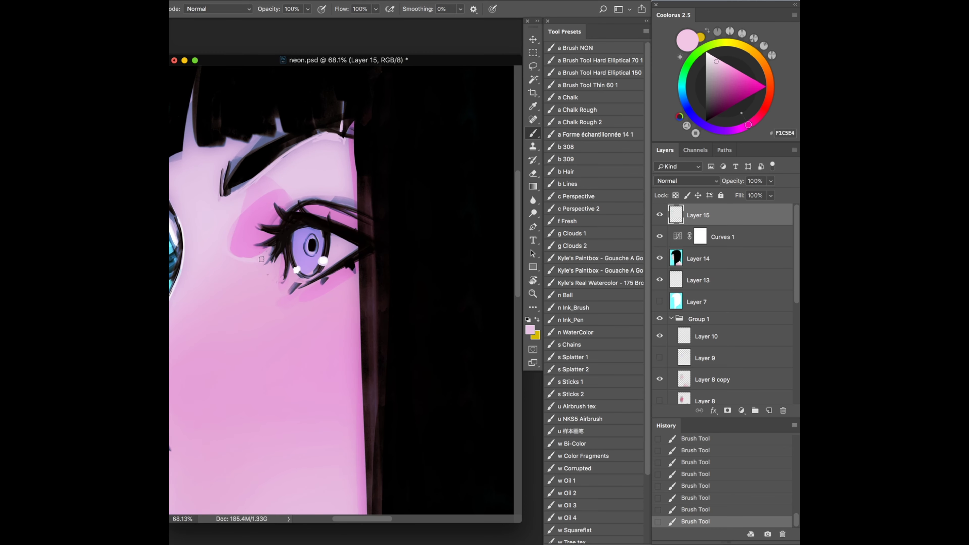
{"action": "scroll", "coordinate": [268, 253], "scroll_direction": "down", "scroll_amount": 2}
- Paint soft pink strokes under the eye, redoing one, and lighten skin near the eyebrow
{"action": "left_click_drag", "start_coordinate": [269, 253], "coordinate": [301, 299]}
{"action": "scroll", "coordinate": [301, 299], "scroll_direction": "down", "scroll_amount": 3}
{"action": "scroll", "coordinate": [302, 299], "scroll_direction": "up", "scroll_amount": 2}
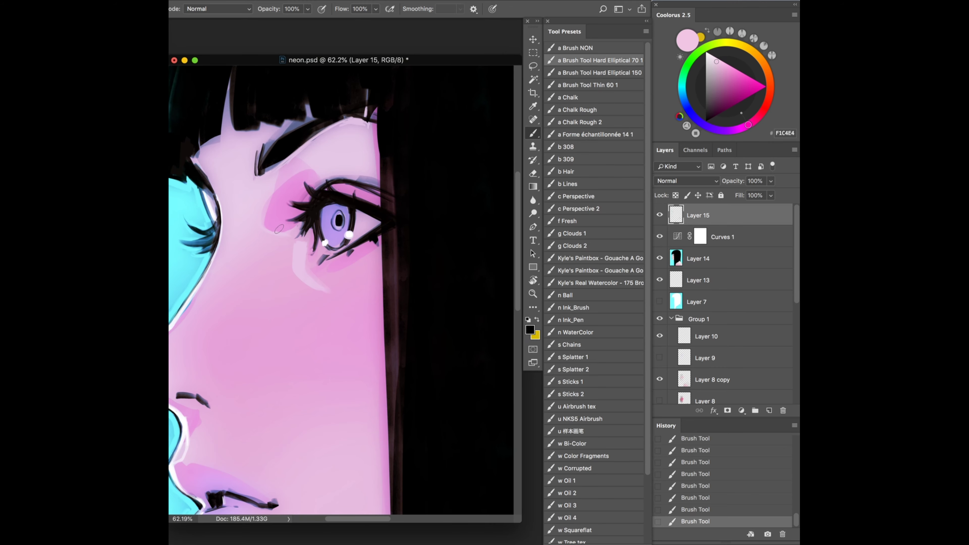
{"action": "key", "text": "ctrl+z"}
{"action": "left_click_drag", "start_coordinate": [288, 240], "coordinate": [297, 245]}
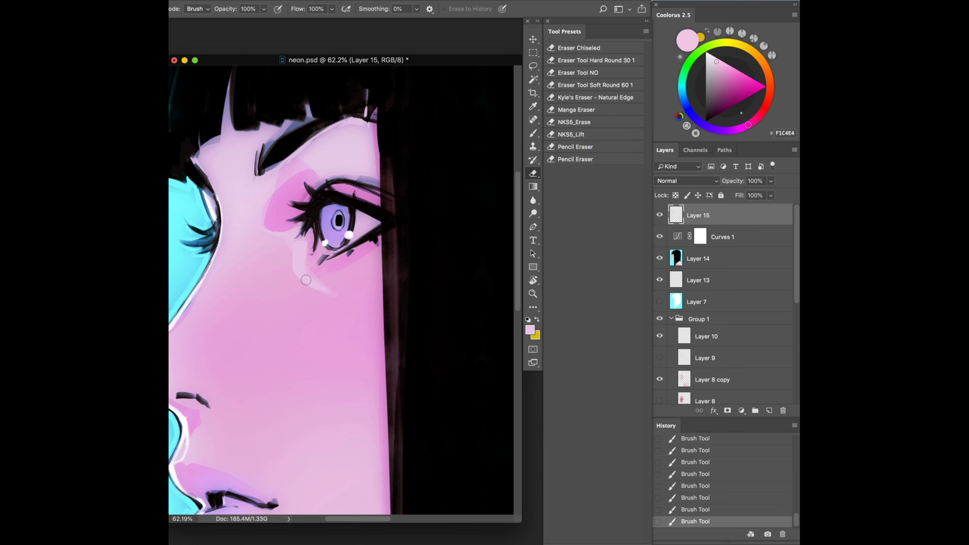
{"action": "scroll", "coordinate": [338, 292], "scroll_direction": "down", "scroll_amount": 1}
{"action": "left_click_drag", "start_coordinate": [341, 111], "coordinate": [297, 138]}
- Sample the dark lash, purple iris and light pink skin colours around the eye
{"action": "key", "text": "ctrl+0"}
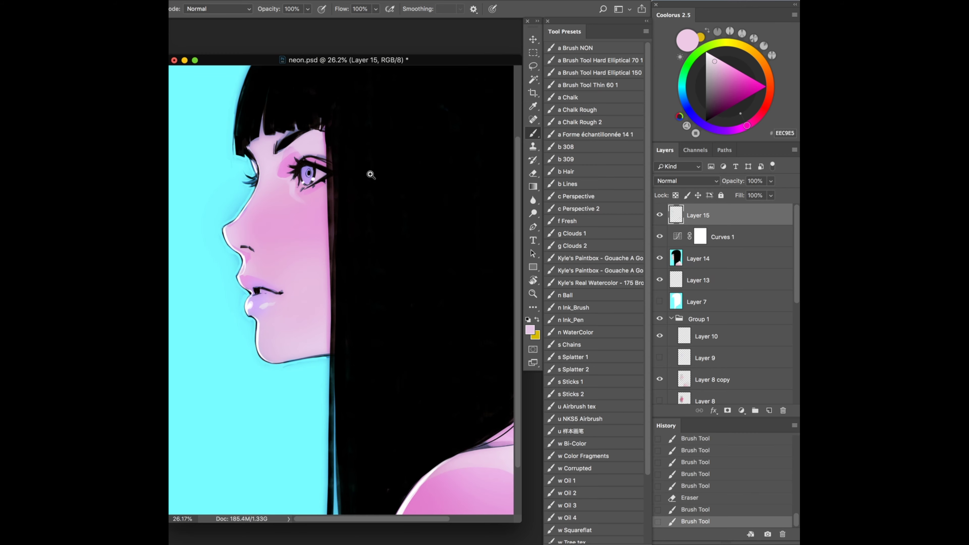
{"action": "scroll", "coordinate": [372, 173], "scroll_direction": "up", "scroll_amount": 3}
{"action": "left_click", "coordinate": [282, 199], "text": "alt"}
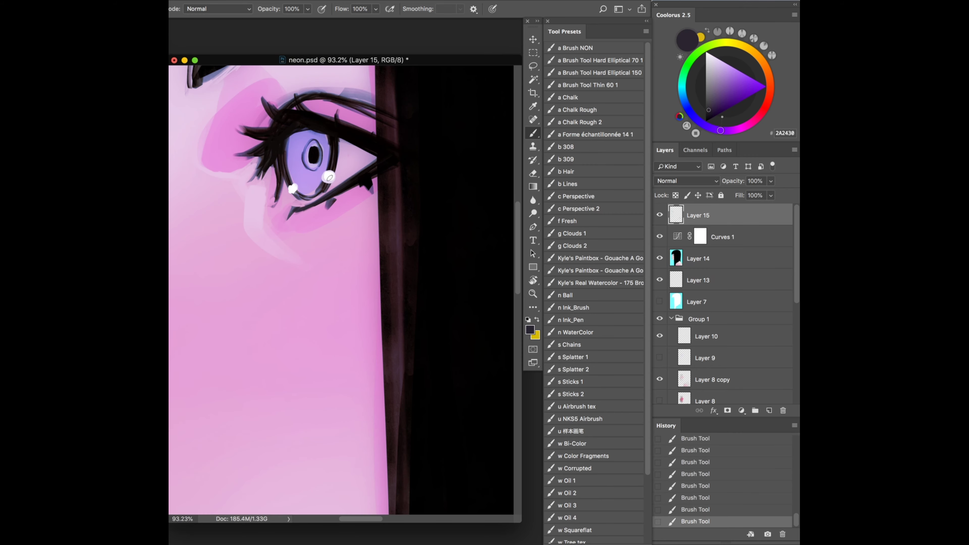
{"action": "left_click", "coordinate": [308, 138], "text": "alt"}
{"action": "key", "text": "ctrl+0"}
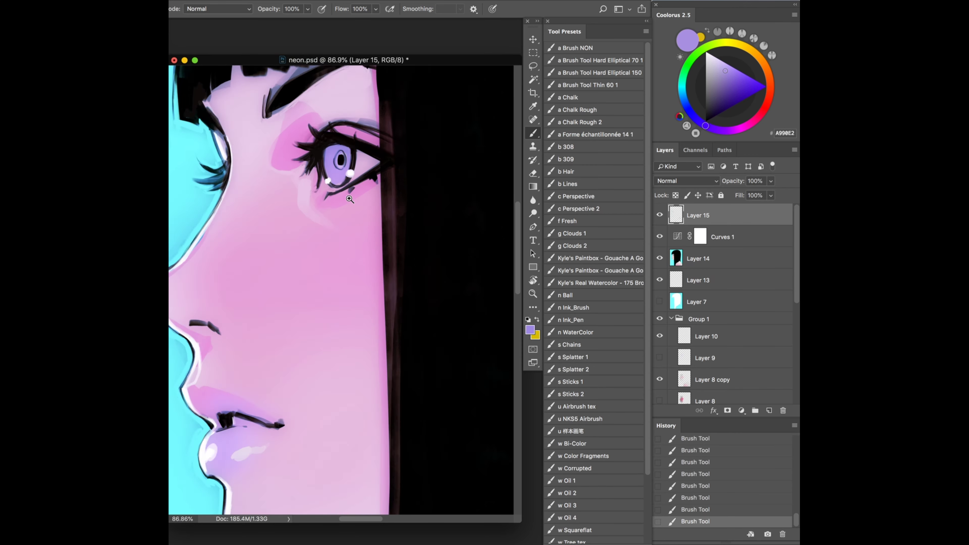
{"action": "scroll", "coordinate": [292, 173], "scroll_direction": "up", "scroll_amount": 3}
{"action": "left_click", "coordinate": [299, 174], "text": "alt"}
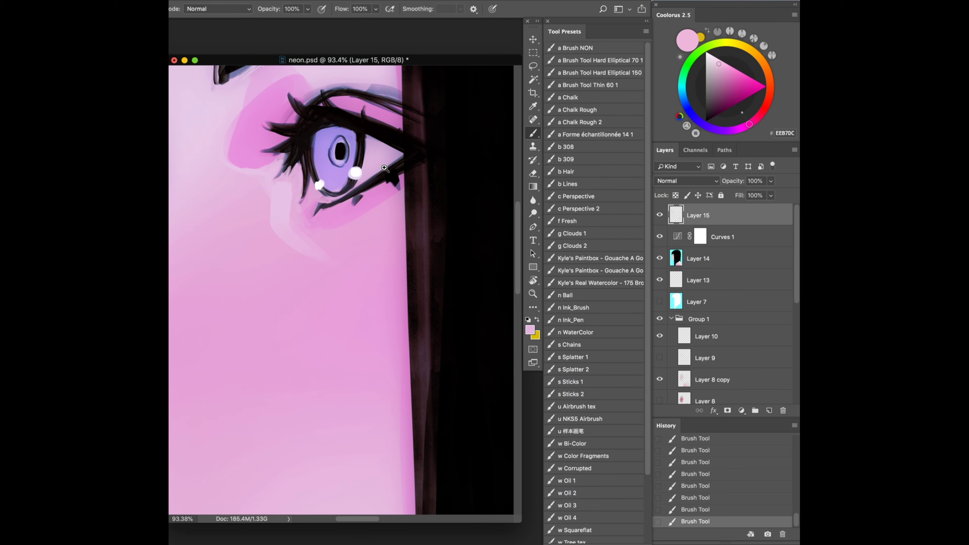
- Sample the cyan background, then undo the last two brush strokes
{"action": "key", "text": "ctrl+0"}
{"action": "scroll", "coordinate": [314, 245], "scroll_direction": "up", "scroll_amount": 3}
{"action": "left_click", "coordinate": [315, 318], "text": "alt"}
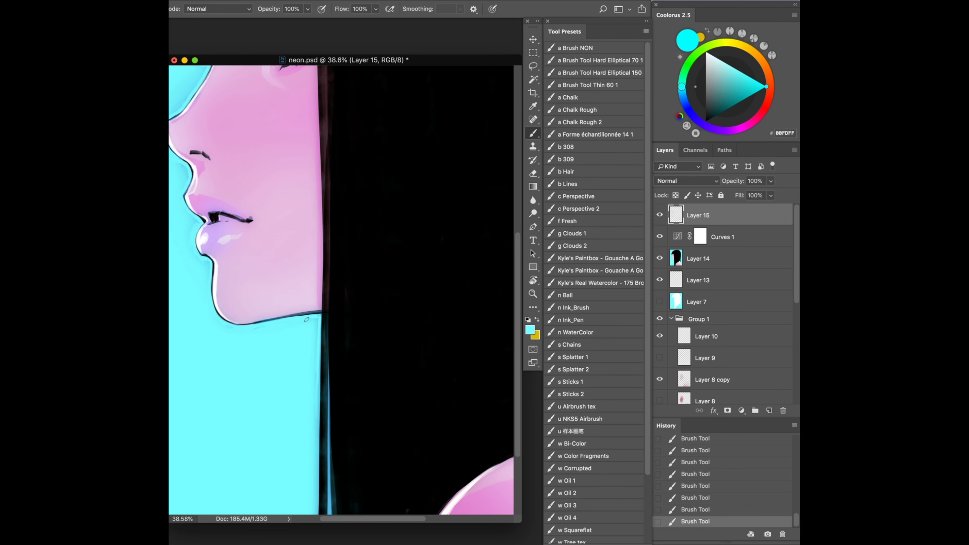
{"action": "key", "text": "ctrl+0"}
{"action": "scroll", "coordinate": [435, 283], "scroll_direction": "up", "scroll_amount": 2}
{"action": "key", "text": "ctrl+z"}
{"action": "key", "text": "ctrl+0"}
- Add two new empty layers and set the top one, Layer 17, to Lighten blending
{"action": "key", "text": "ctrl+z"}
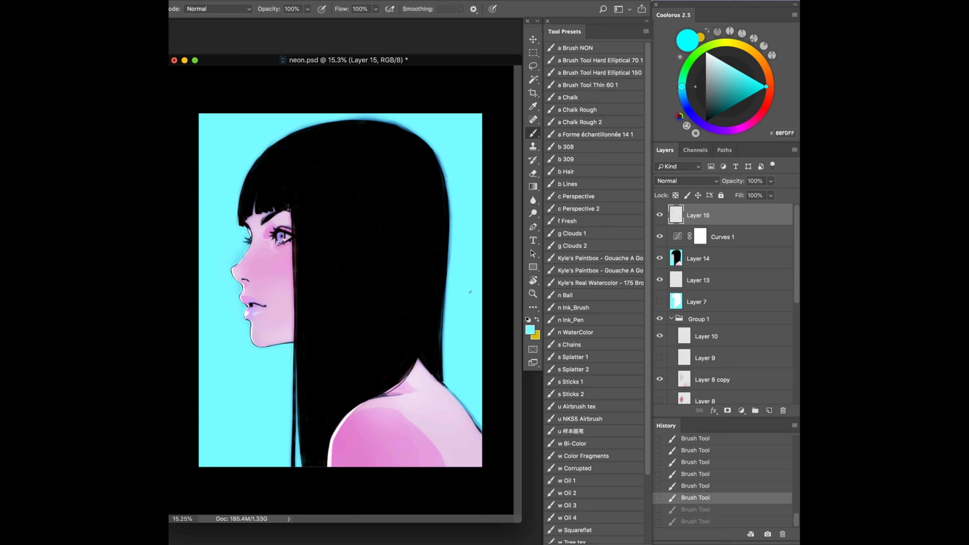
{"action": "key", "text": "ctrl+shift+alt+n"}
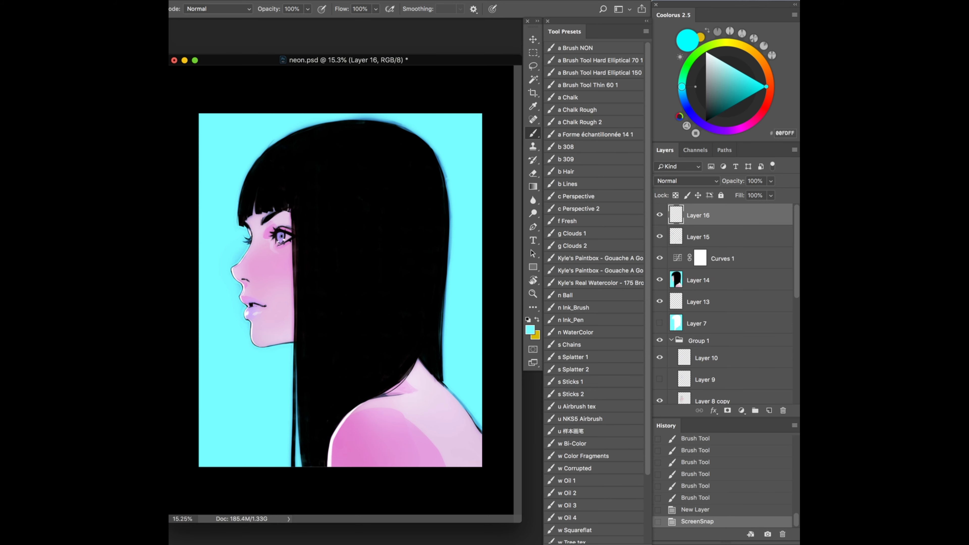
{"action": "key", "text": "ctrl+shift+alt+n"}
{"action": "key", "text": "alt+shift+g"}
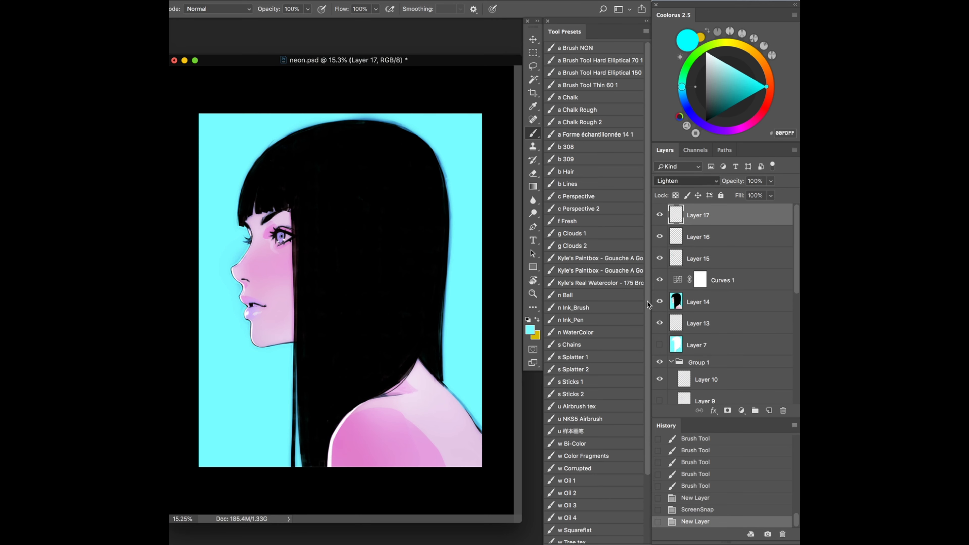
- Paint and erase a soft airbrush glow around the face and hair
{"action": "left_click", "coordinate": [580, 419]}
{"action": "mouse_move", "coordinate": [416, 424]}
{"action": "left_mouse_down"}
{"action": "mouse_move", "coordinate": [343, 478]}
{"action": "mouse_move", "coordinate": [396, 426]}
{"action": "mouse_move", "coordinate": [343, 443]}
{"action": "left_mouse_up"}
{"action": "key", "text": "ctrl+z"}
{"action": "key", "text": "e"}
{"action": "key", "text": "b"}
{"action": "left_click_drag", "start_coordinate": [248, 237], "coordinate": [251, 328]}
{"action": "mouse_move", "coordinate": [309, 176]}
{"action": "left_mouse_down"}
{"action": "mouse_move", "coordinate": [290, 205]}
{"action": "mouse_move", "coordinate": [431, 126]}
{"action": "mouse_move", "coordinate": [454, 345]}
{"action": "left_mouse_up"}
{"action": "key", "text": "e"}
{"action": "left_click_drag", "start_coordinate": [389, 156], "coordinate": [442, 332]}
{"action": "mouse_move", "coordinate": [415, 130]}
{"action": "left_mouse_down"}
{"action": "mouse_move", "coordinate": [306, 150]}
{"action": "mouse_move", "coordinate": [313, 244]}
{"action": "left_mouse_up"}
{"action": "mouse_move", "coordinate": [303, 173]}
{"action": "left_mouse_down"}
{"action": "mouse_move", "coordinate": [258, 295]}
{"action": "mouse_move", "coordinate": [271, 267]}
{"action": "mouse_move", "coordinate": [297, 248]}
{"action": "mouse_move", "coordinate": [237, 263]}
{"action": "left_mouse_up"}
- Settle the glow edits, set Layer 17 to 83% opacity, and stamp visible as Layer 18
{"action": "key", "text": "ctrl+z"}
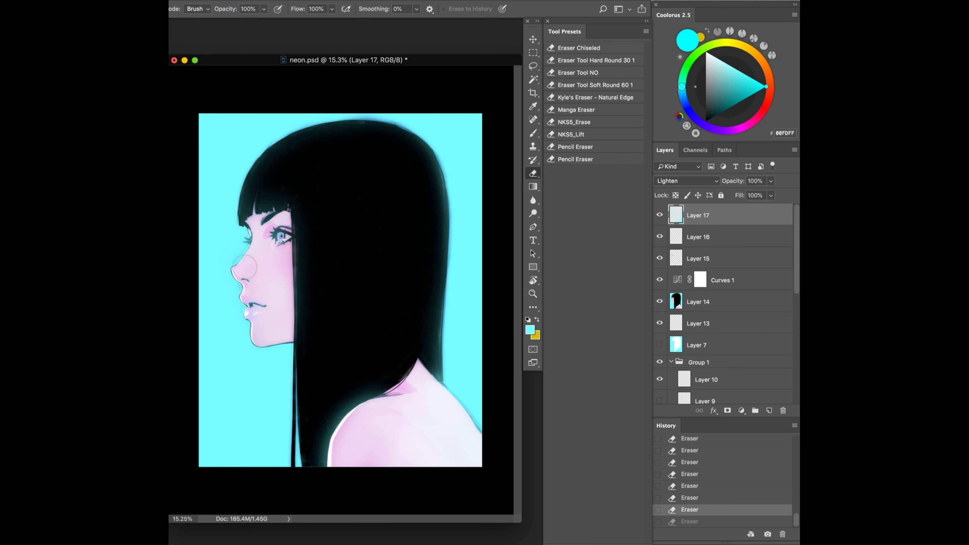
{"action": "left_click", "coordinate": [244, 267]}
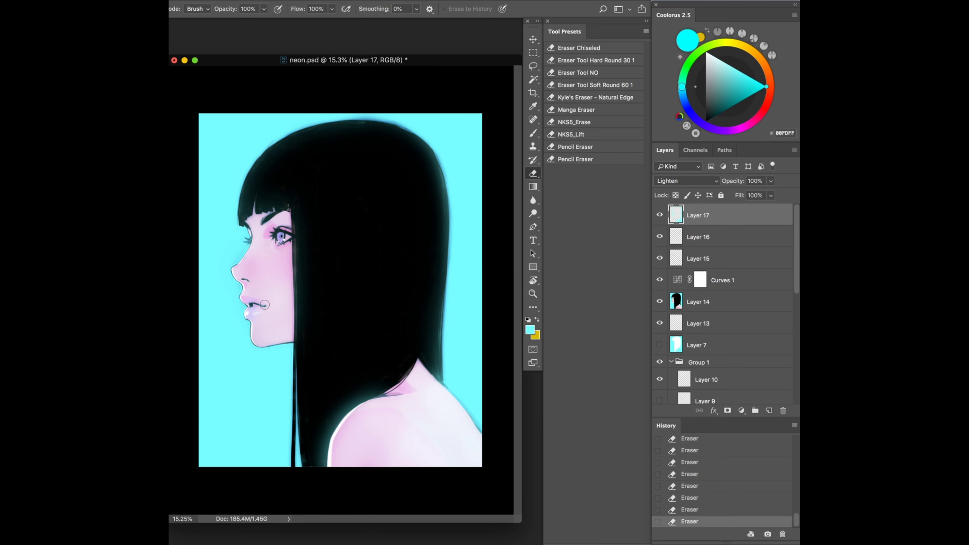
{"action": "key", "text": "ctrl+z"}
{"action": "key", "text": "ctrl+z"}
{"action": "key", "text": "ctrl+shift+z"}
{"action": "key", "text": "ctrl+shift+z"}
{"action": "key", "text": "ctrl+z"}
{"action": "key", "text": "ctrl+shift+z"}
{"action": "left_click_drag", "start_coordinate": [771, 181], "coordinate": [762, 191]}
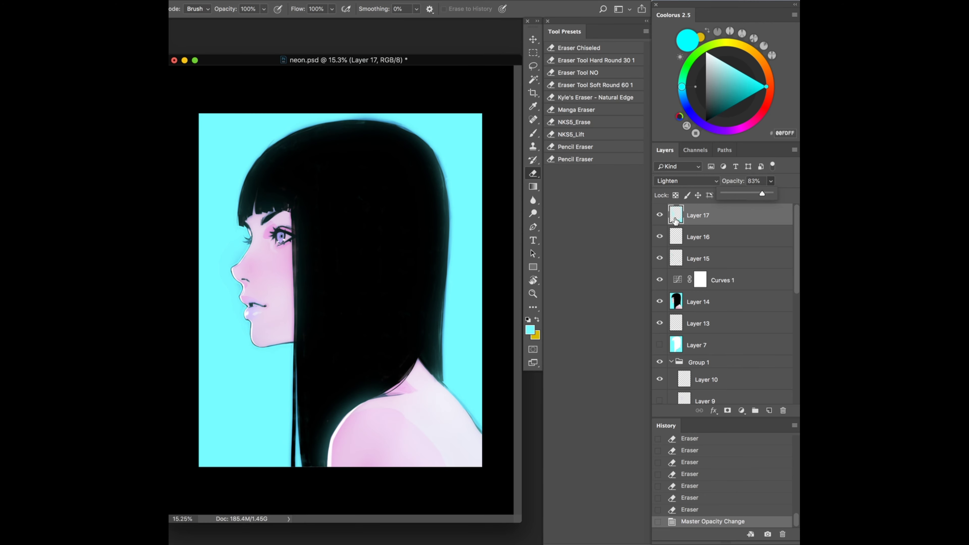
{"action": "key", "text": "ctrl+shift+alt+e"}
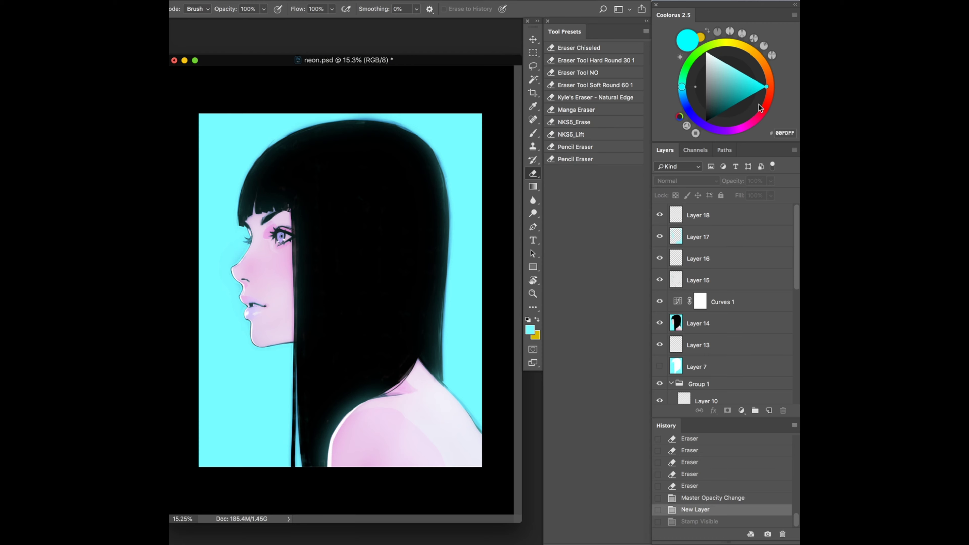
- Fill Layer 18 with a vivid magenta
{"action": "key", "text": "alt+BackSpace"}
{"action": "key", "text": "Return"}
{"action": "left_click_drag", "start_coordinate": [761, 108], "coordinate": [764, 89]}
{"action": "key", "text": "alt+BackSpace"}
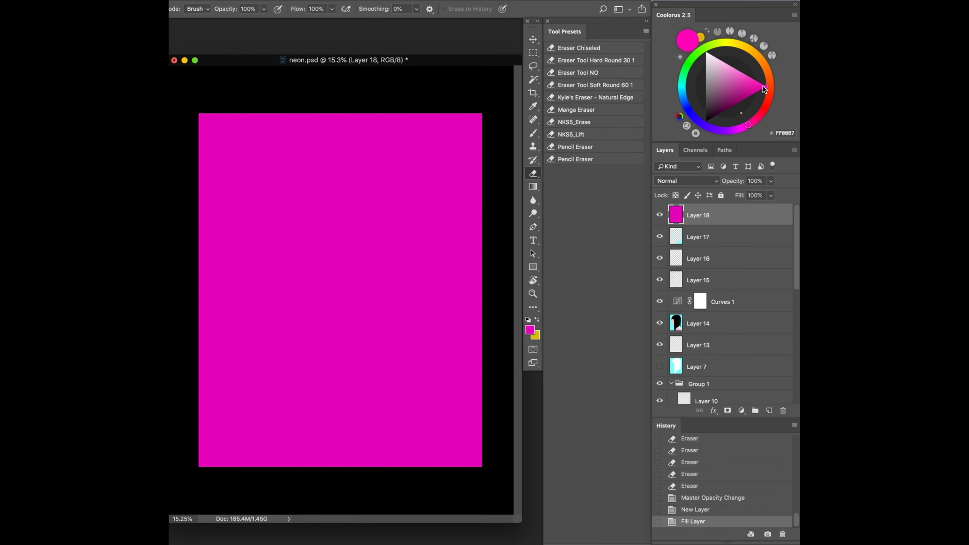
- Cycle blend modes and settle Layer 18 on Difference at 52% opacity
{"action": "key", "text": "v"}
{"action": "key", "text": "shift+plus"}
{"action": "key", "text": "shift+plus"}
{"action": "key", "text": "shift+plus"}
{"action": "key", "text": "shift+plus"}
{"action": "key", "text": "shift+plus"}
{"action": "key", "text": "shift+plus"}
{"action": "key", "text": "shift+plus"}
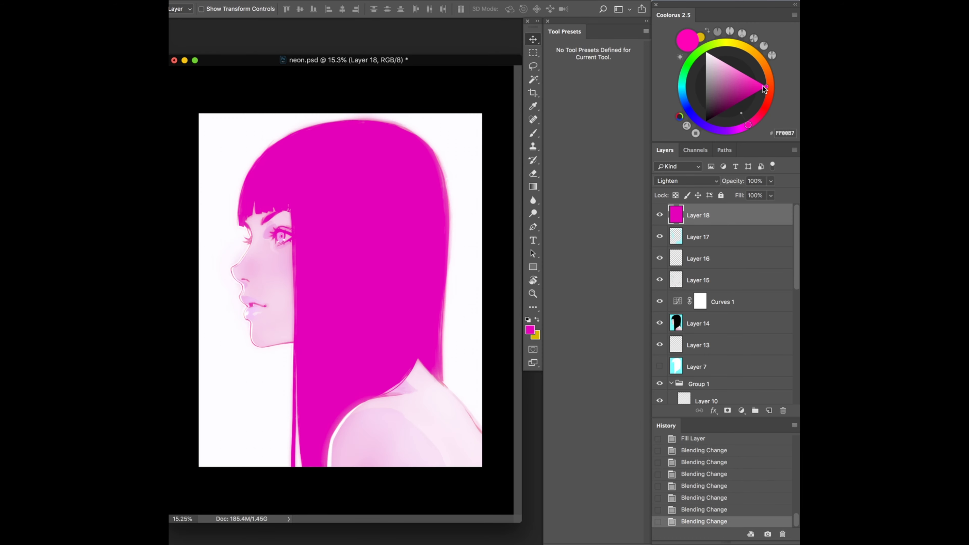
{"action": "key", "text": "shift+plus"}
{"action": "key", "text": "shift+plus"}
{"action": "key", "text": "shift+plus"}
{"action": "key", "text": "shift+plus"}
{"action": "key", "text": "shift+plus"}
{"action": "key", "text": "shift+minus"}
{"action": "key", "text": "shift+minus"}
{"action": "key", "text": "shift+minus"}
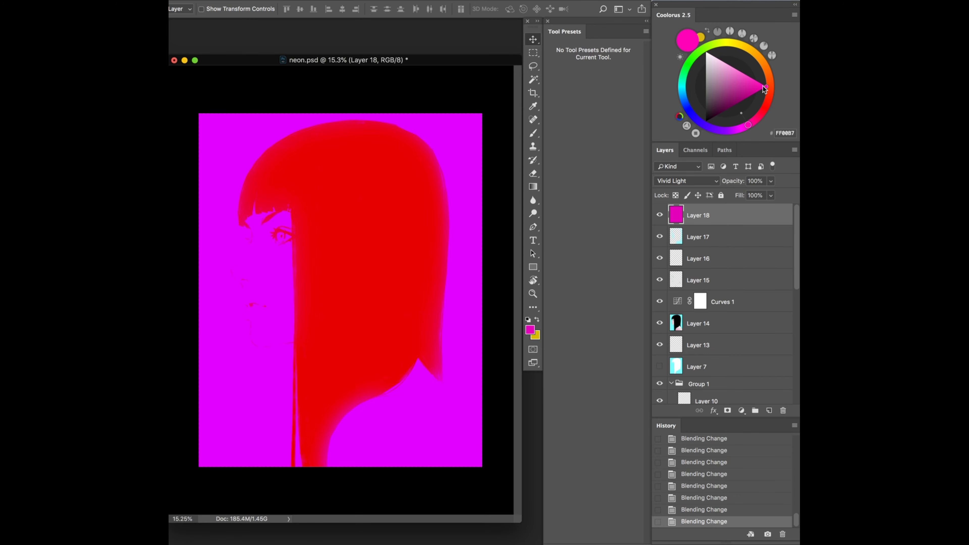
{"action": "key", "text": "shift+plus"}
{"action": "key", "text": "shift+plus"}
{"action": "key", "text": "shift+plus"}
{"action": "key", "text": "shift+plus"}
{"action": "key", "text": "shift+plus"}
{"action": "key", "text": "shift+plus"}
{"action": "key", "text": "shift+plus"}
{"action": "key", "text": "shift+plus"}
{"action": "key", "text": "shift+plus"}
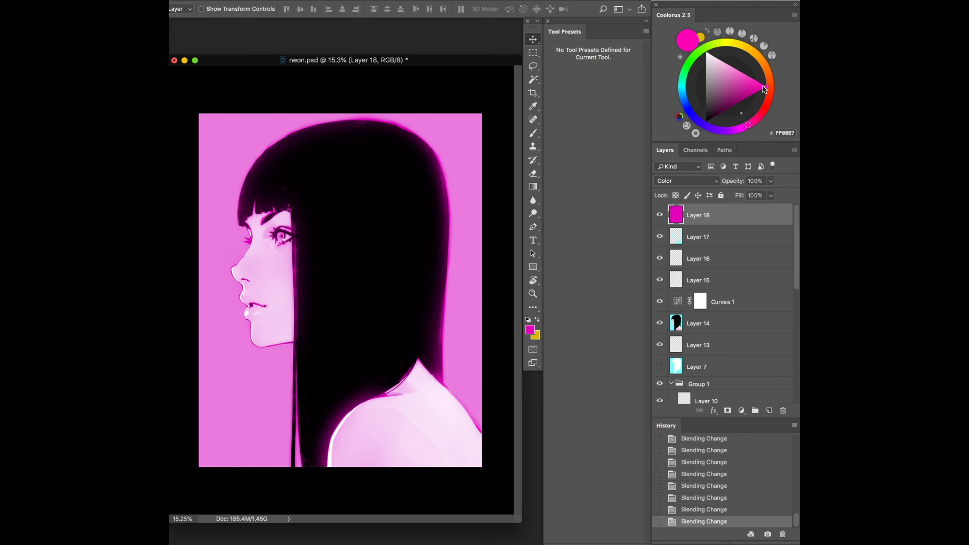
{"action": "key", "text": "shift+plus"}
{"action": "key", "text": "shift+plus"}
{"action": "key", "text": "shift+plus"}
{"action": "key", "text": "shift+plus"}
{"action": "key", "text": "shift+plus"}
{"action": "key", "text": "shift+plus"}
{"action": "key", "text": "shift+plus"}
{"action": "key", "text": "shift+plus"}
{"action": "key", "text": "shift+plus"}
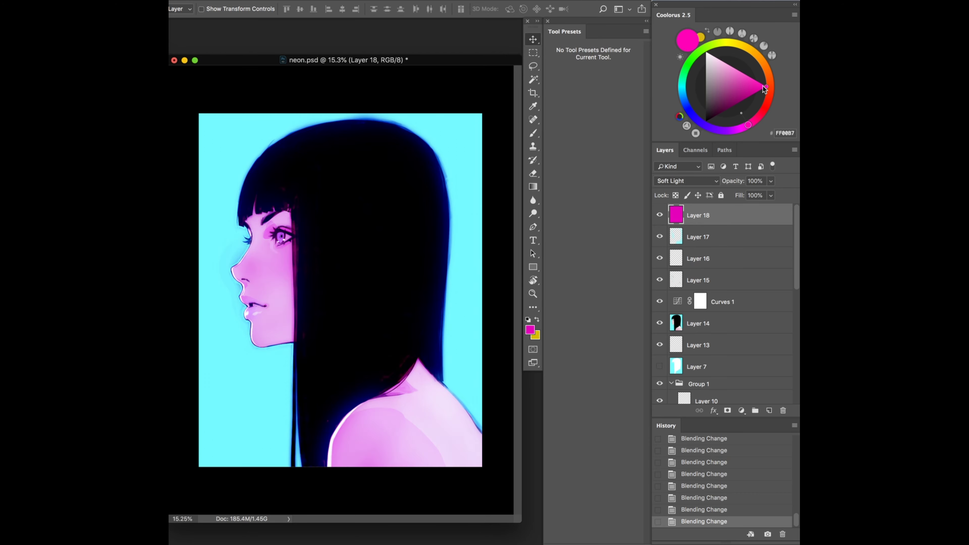
{"action": "key", "text": "shift+plus"}
{"action": "key", "text": "shift+plus"}
{"action": "key", "text": "shift+plus"}
{"action": "key", "text": "shift+plus"}
{"action": "key", "text": "shift+plus"}
{"action": "key", "text": "shift+plus"}
{"action": "key", "text": "shift+plus"}
{"action": "left_click", "coordinate": [686, 180]}
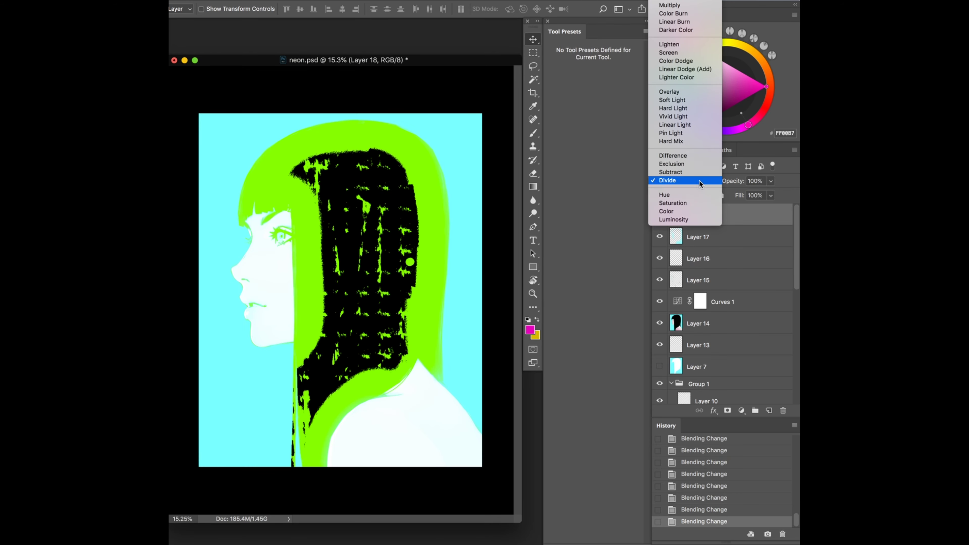
{"action": "left_click", "coordinate": [694, 156]}
{"action": "left_click_drag", "start_coordinate": [771, 180], "coordinate": [745, 209]}
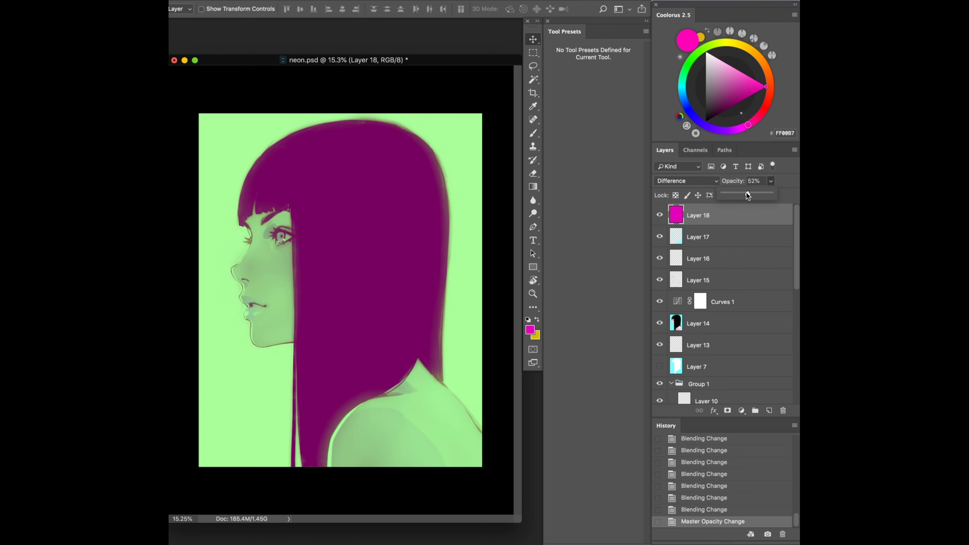
{"action": "key", "text": "ctrl+u"}
- Shift Layer 18's hue to about -141 for a teal background, then hide Layer 18 to compare
{"action": "mouse_move", "coordinate": [578, 312]}
{"action": "left_mouse_down"}
{"action": "mouse_move", "coordinate": [617, 314]}
{"action": "mouse_move", "coordinate": [549, 313]}
{"action": "mouse_move", "coordinate": [586, 317]}
{"action": "mouse_move", "coordinate": [649, 300]}
{"action": "mouse_move", "coordinate": [538, 315]}
{"action": "left_mouse_up"}
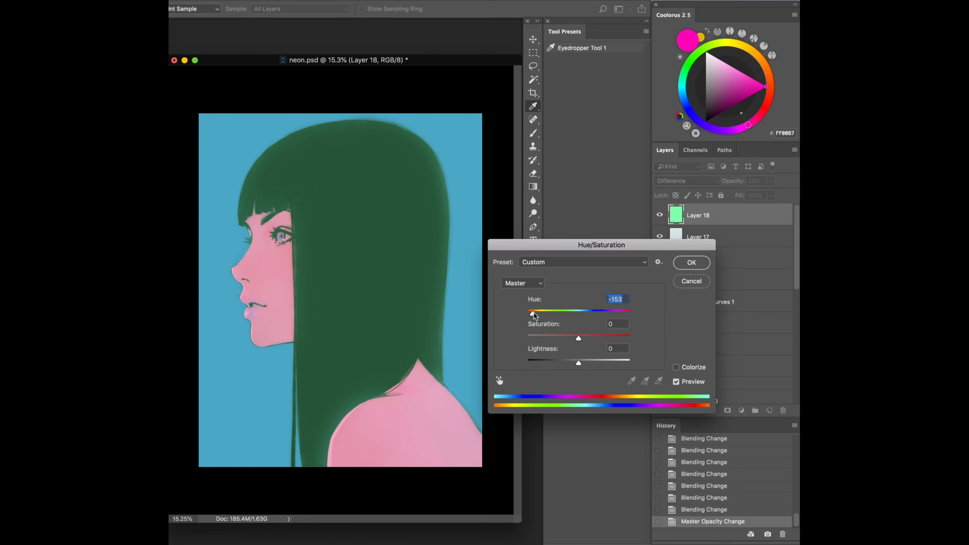
{"action": "left_click_drag", "start_coordinate": [538, 315], "coordinate": [536, 315]}
{"action": "left_click", "coordinate": [691, 262]}
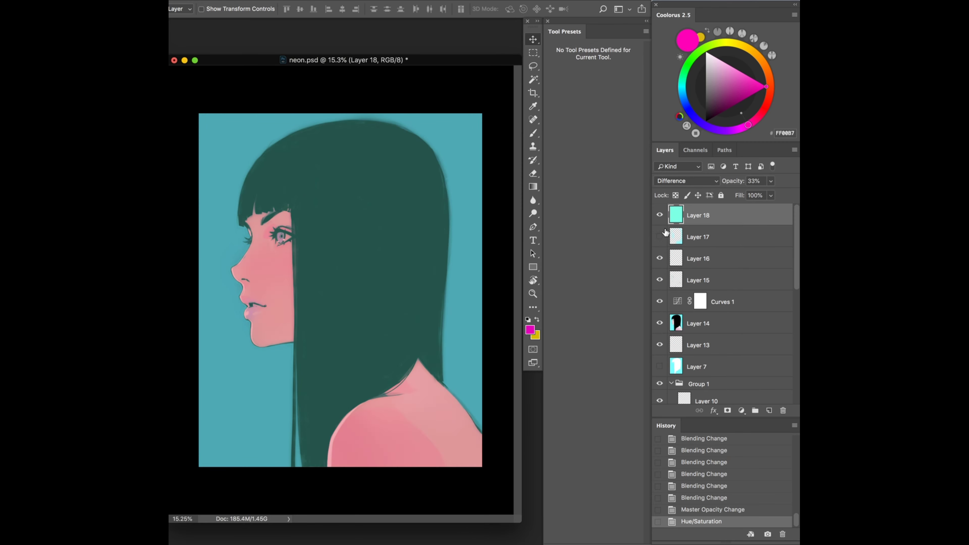
{"action": "left_click", "coordinate": [659, 237]}
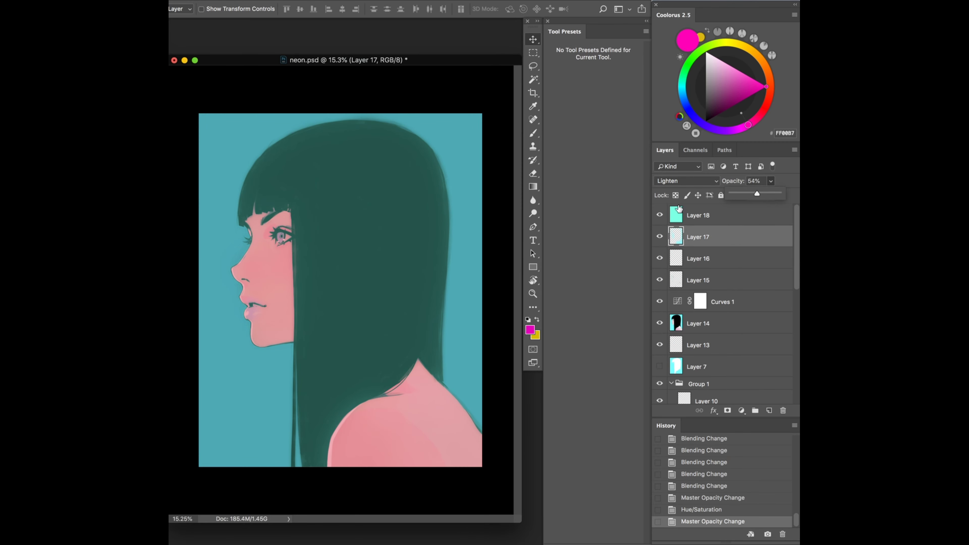
- Re-show Layer 18, select the top layer and stamp all visible layers into Layer 19
{"action": "left_click", "coordinate": [660, 215]}
{"action": "left_click", "coordinate": [659, 215]}
{"action": "left_click", "coordinate": [724, 216]}
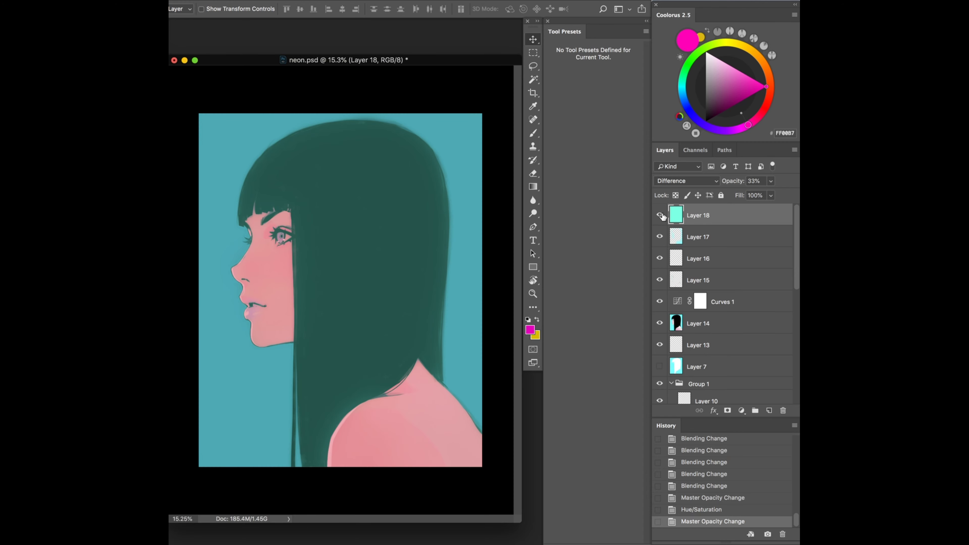
{"action": "key", "text": "ctrl+alt+shift+e"}
- Set Layer 19 to Luminosity blending at 24% opacity
{"action": "key", "text": "shift+plus"}
{"action": "key", "text": "shift+plus"}
{"action": "key", "text": "shift+plus"}
{"action": "key", "text": "shift+plus"}
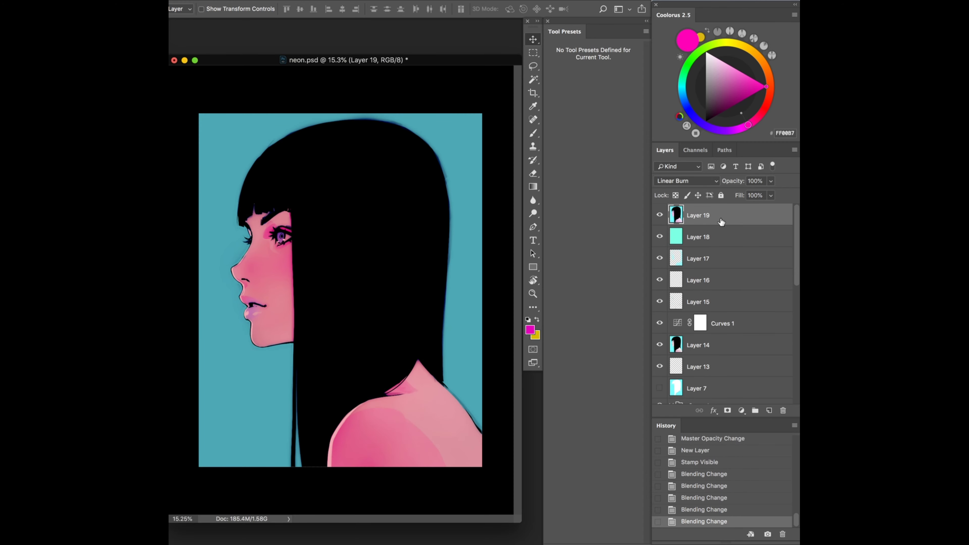
{"action": "key", "text": "shift+plus"}
{"action": "key", "text": "shift+plus"}
{"action": "key", "text": "shift+plus"}
{"action": "key", "text": "shift+plus"}
{"action": "key", "text": "shift+plus"}
{"action": "key", "text": "shift+plus"}
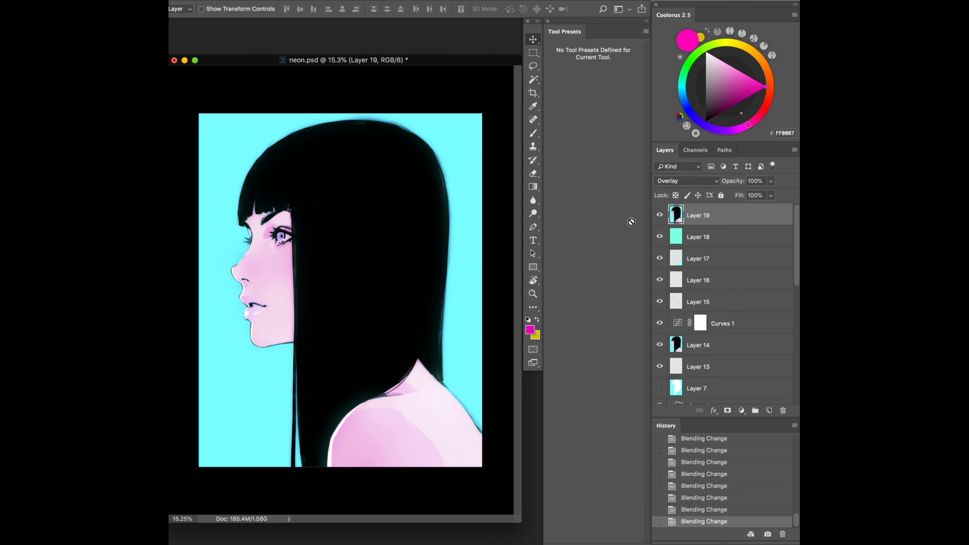
{"action": "key", "text": "shift+plus"}
{"action": "key", "text": "shift+plus"}
{"action": "key", "text": "shift+plus"}
{"action": "key", "text": "shift+plus"}
{"action": "key", "text": "shift+plus"}
{"action": "key", "text": "shift+plus"}
{"action": "key", "text": "shift+plus"}
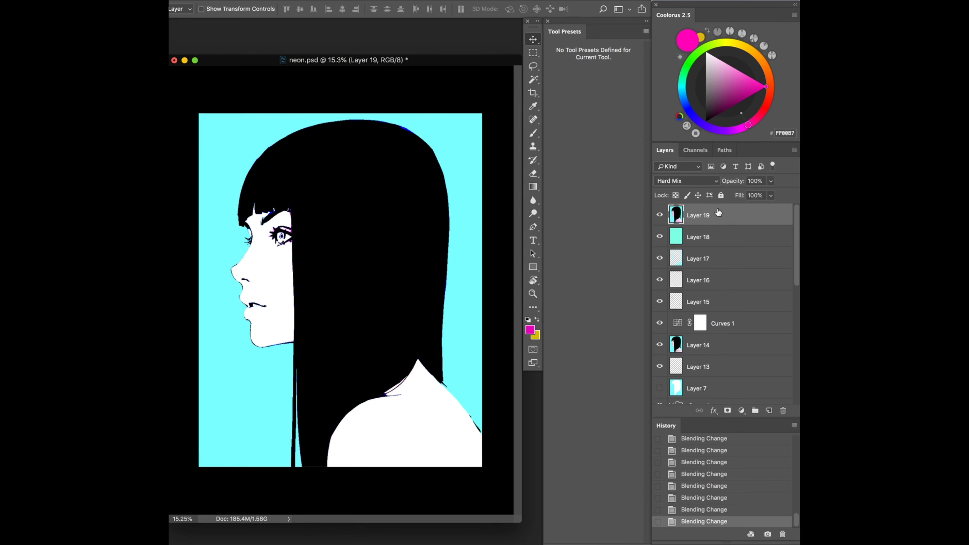
{"action": "key", "text": "shift+plus"}
{"action": "key", "text": "shift+plus"}
{"action": "key", "text": "shift+plus"}
{"action": "key", "text": "shift+plus"}
{"action": "key", "text": "shift+plus"}
{"action": "key", "text": "shift+plus"}
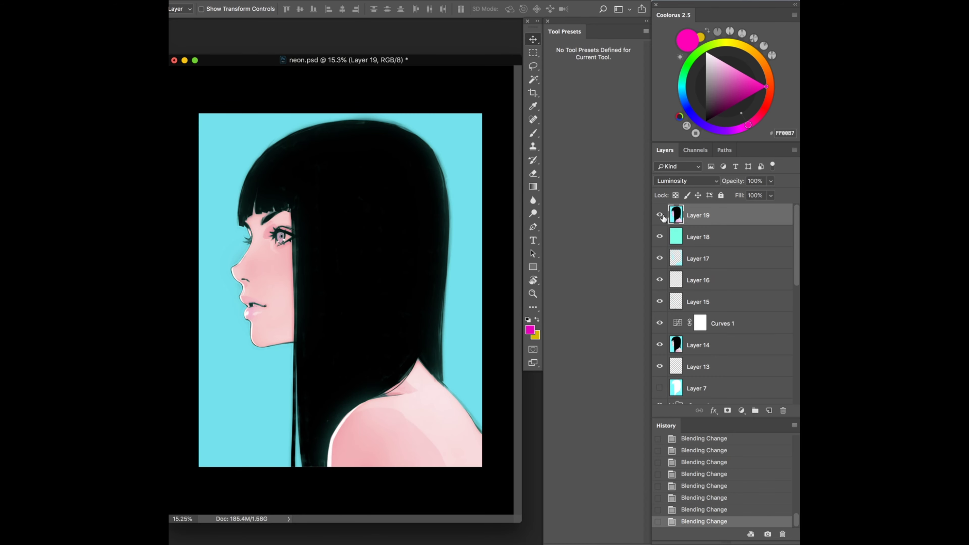
{"action": "key", "text": "shift+plus"}
{"action": "key", "text": "shift+plus"}
{"action": "key", "text": "shift+plus"}
{"action": "key", "text": "shift+plus"}
{"action": "key", "text": "shift+plus"}
{"action": "key", "text": "shift+plus"}
{"action": "left_click", "coordinate": [683, 180]}
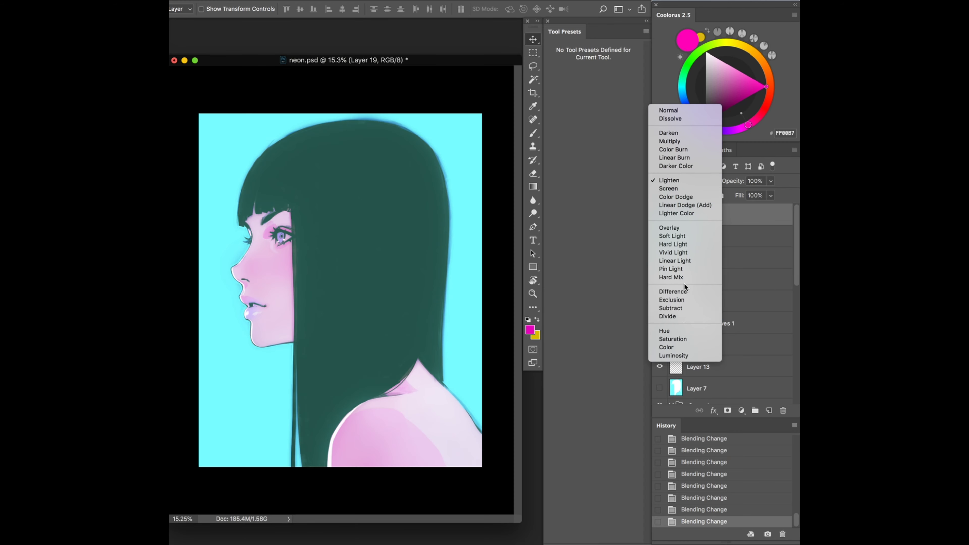
{"action": "left_click", "coordinate": [677, 356]}
{"action": "key", "text": "2"}
{"action": "key", "text": "4"}
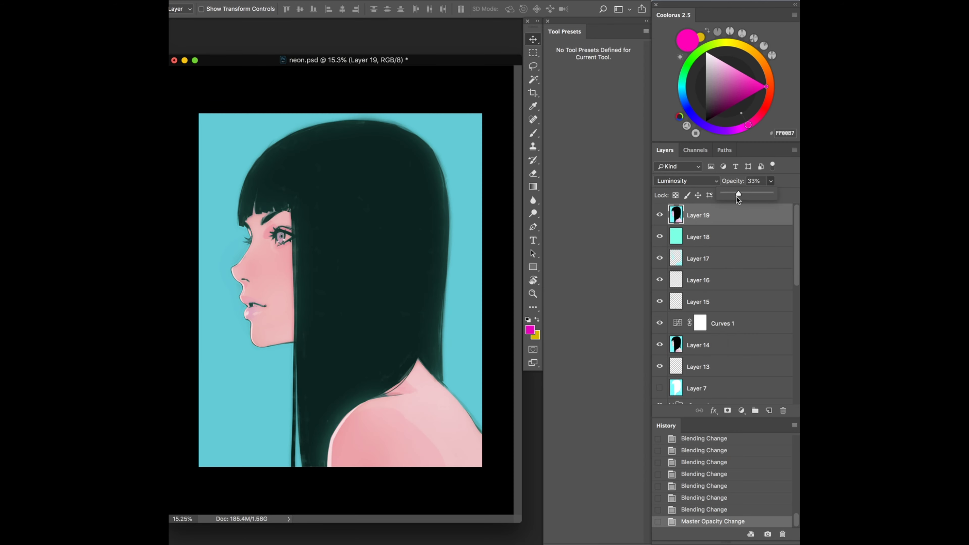
- Test a lower Layer 18 opacity (undone), then fade Layer 19 almost out and hide it
{"action": "left_click", "coordinate": [660, 215]}
{"action": "left_click", "coordinate": [660, 215]}
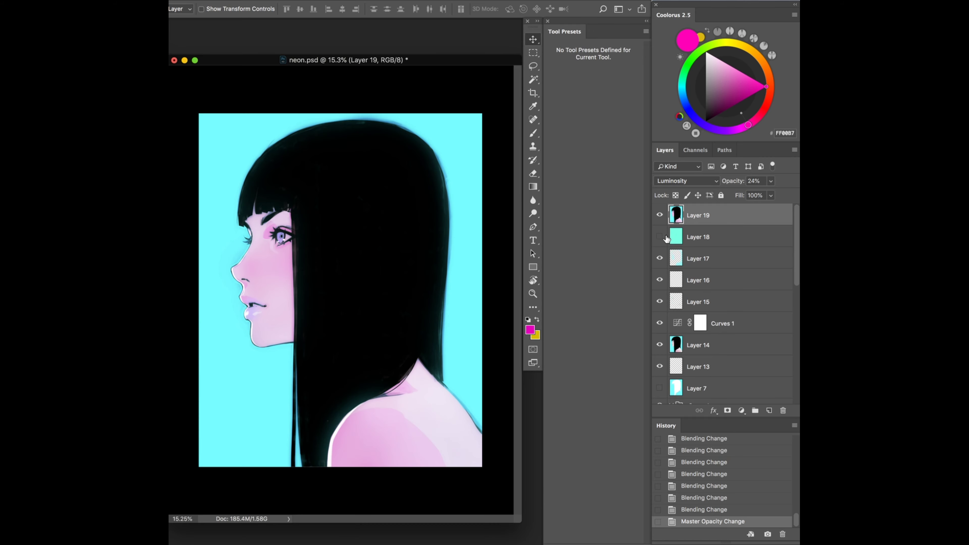
{"action": "left_click", "coordinate": [699, 237]}
{"action": "left_click_drag", "start_coordinate": [771, 181], "coordinate": [754, 194]}
{"action": "key", "text": "ctrl+z"}
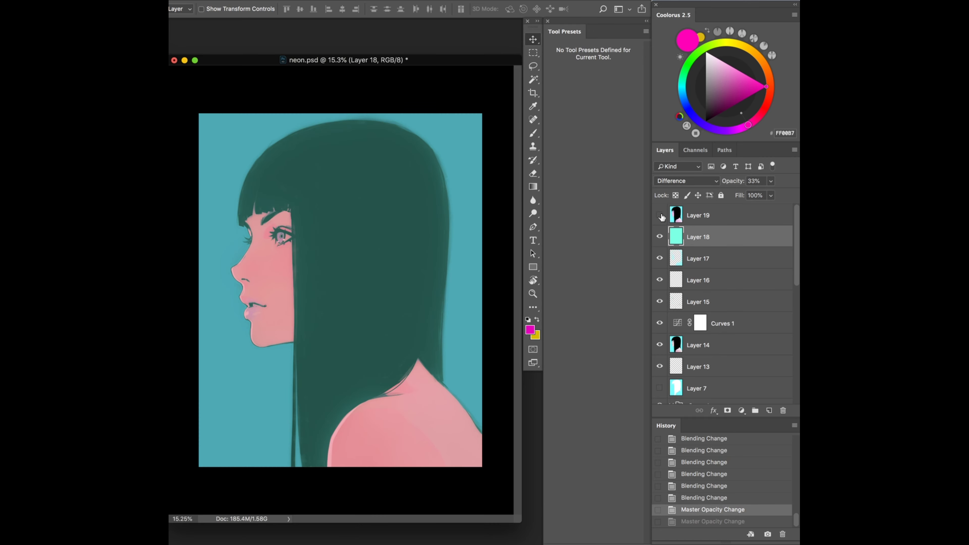
{"action": "key", "text": "ctrl+z"}
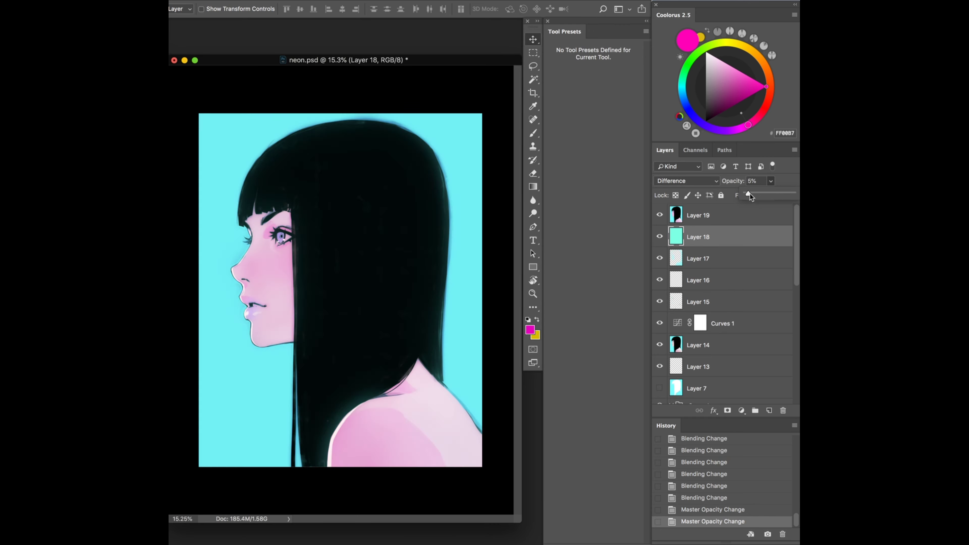
{"action": "left_click", "coordinate": [723, 513]}
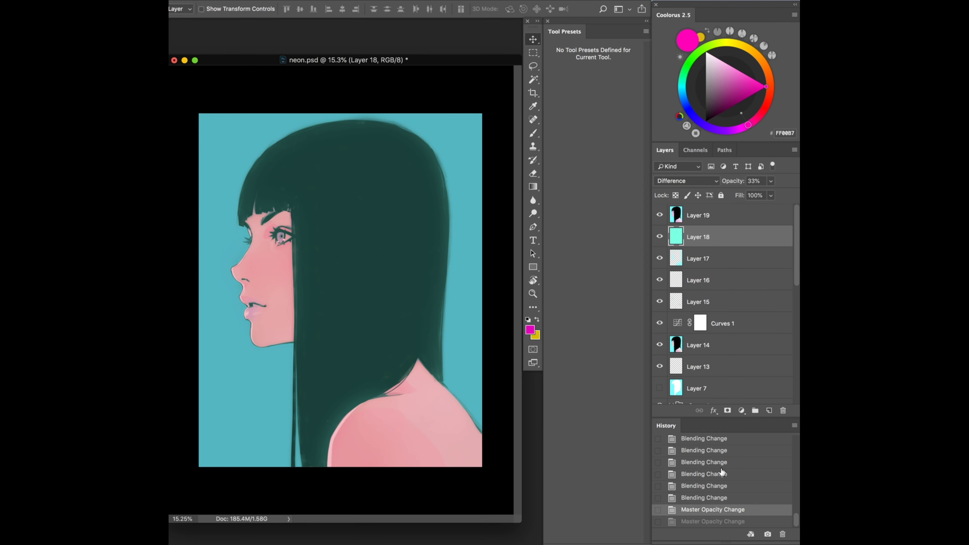
{"action": "left_click", "coordinate": [744, 215]}
{"action": "left_click_drag", "start_coordinate": [771, 181], "coordinate": [747, 195]}
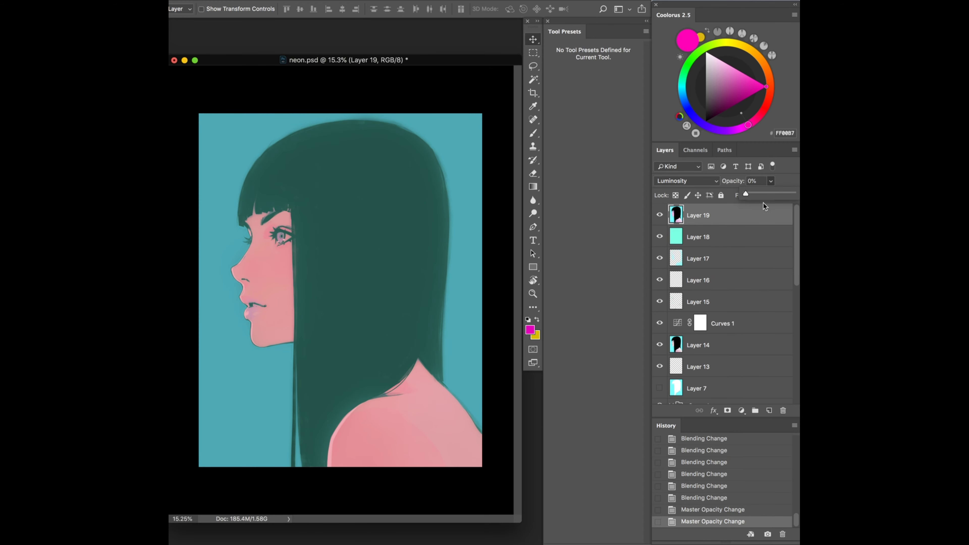
{"action": "left_click", "coordinate": [729, 237]}
- Duplicate Layer 18 and nudge the copy's hue about +8 toward blue-teal
{"action": "key", "text": "ctrl+j"}
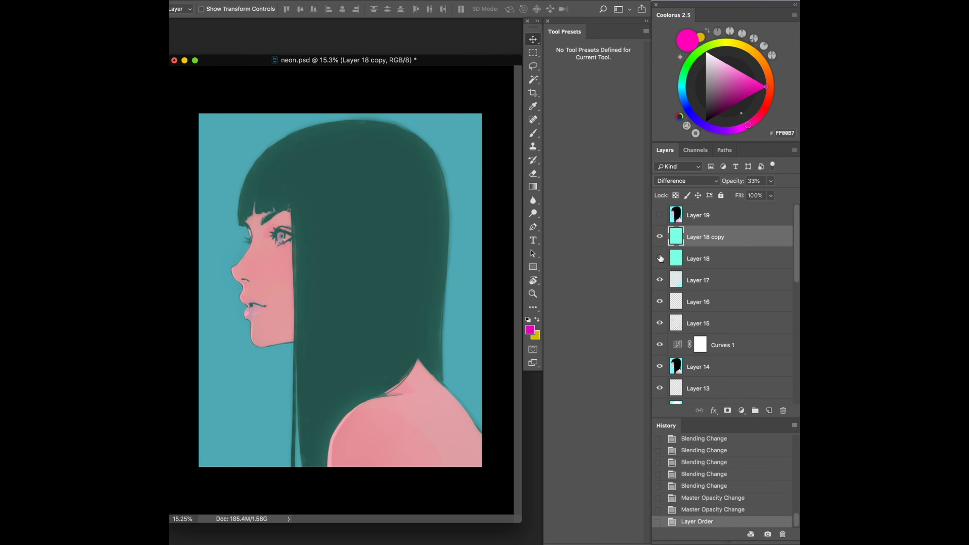
{"action": "key", "text": "ctrl+u"}
{"action": "mouse_move", "coordinate": [578, 313]}
{"action": "left_mouse_down"}
{"action": "mouse_move", "coordinate": [657, 310]}
{"action": "mouse_move", "coordinate": [530, 314]}
{"action": "mouse_move", "coordinate": [585, 313]}
{"action": "left_mouse_up"}
{"action": "left_click", "coordinate": [676, 382]}
{"action": "left_click", "coordinate": [676, 382]}
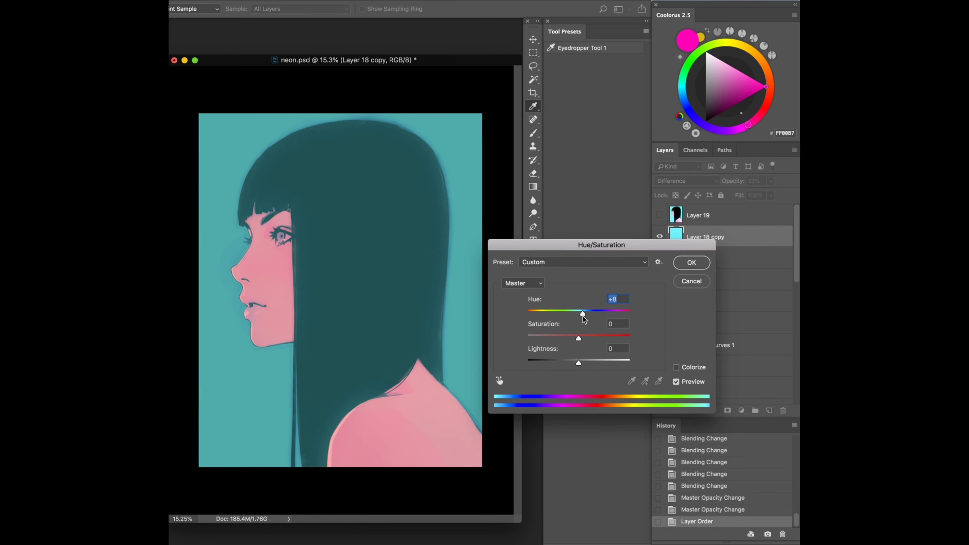
{"action": "key", "text": "Return"}
- Show Layer 19 at 11% opacity and add an empty Layer 20 on top
{"action": "key", "text": "v"}
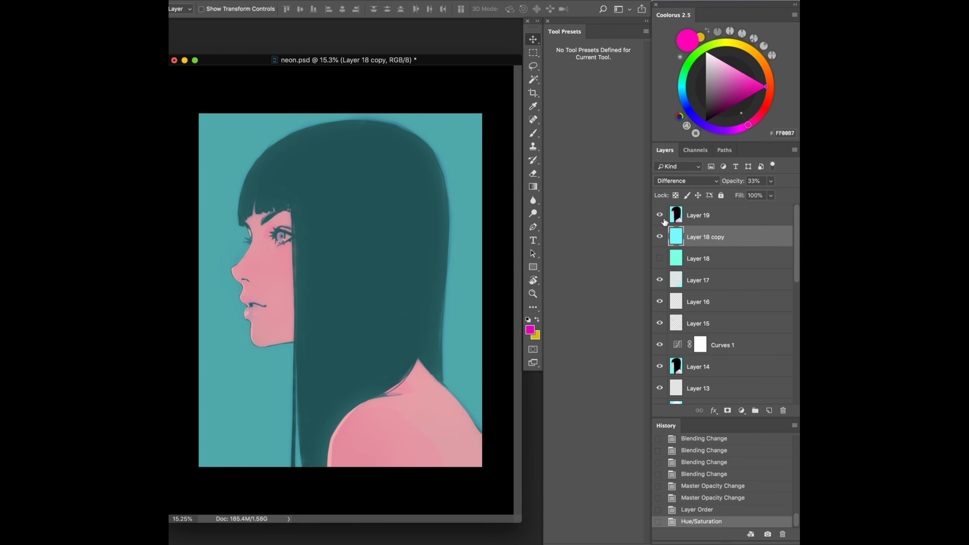
{"action": "left_click", "coordinate": [659, 215]}
{"action": "left_click", "coordinate": [698, 215]}
{"action": "mouse_move", "coordinate": [770, 180]}
{"action": "left_mouse_down"}
{"action": "mouse_move", "coordinate": [771, 200]}
{"action": "mouse_move", "coordinate": [761, 197]}
{"action": "left_mouse_up"}
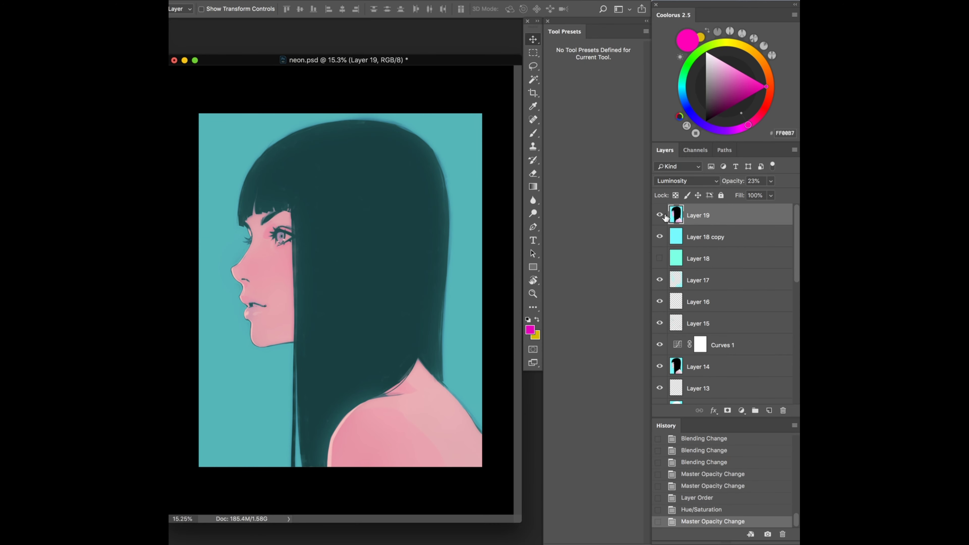
{"action": "left_click_drag", "start_coordinate": [685, 209], "coordinate": [665, 217]}
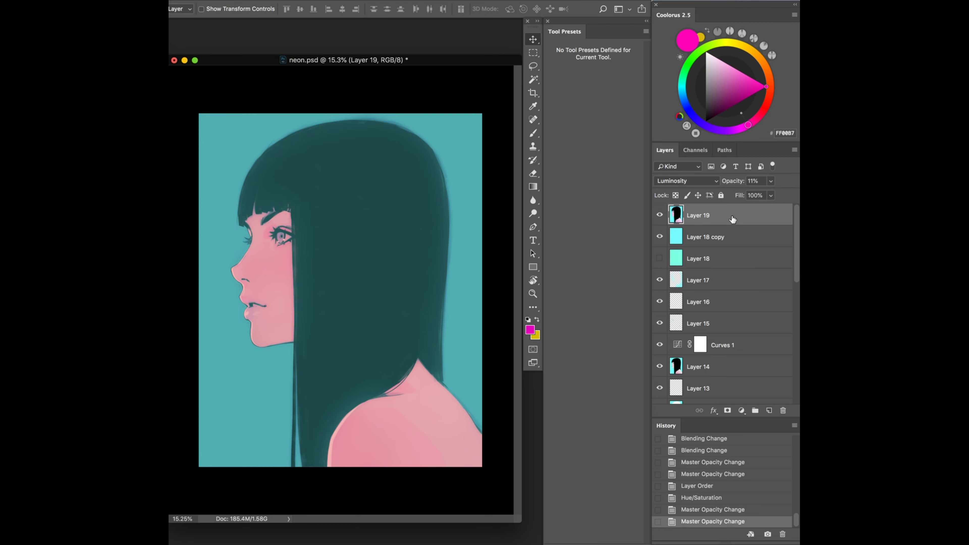
{"action": "key", "text": "ctrl+shift+alt+n"}
- Sample the dark teal hair colour and paint dark strokes over the hair on Layer 20
{"action": "key", "text": "b"}
{"action": "left_click", "coordinate": [381, 232], "text": "alt"}
{"action": "key", "text": "shift+0"}
{"action": "left_click_drag", "start_coordinate": [308, 203], "coordinate": [308, 269]}
{"action": "key", "text": "ctrl+z"}
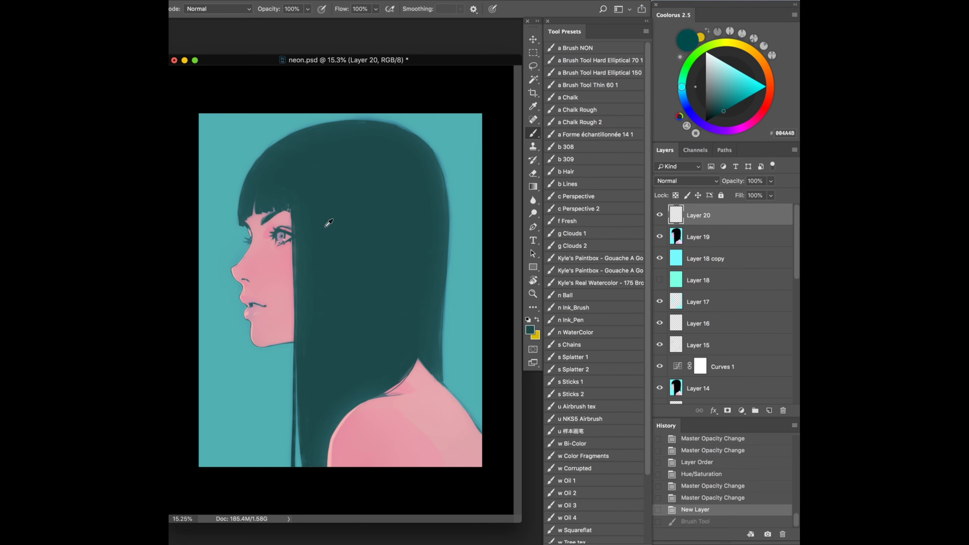
{"action": "mouse_move", "coordinate": [310, 337]}
{"action": "left_mouse_down"}
{"action": "mouse_move", "coordinate": [301, 213]}
{"action": "mouse_move", "coordinate": [283, 210]}
{"action": "left_mouse_up"}
{"action": "left_click_drag", "start_coordinate": [275, 333], "coordinate": [266, 203]}
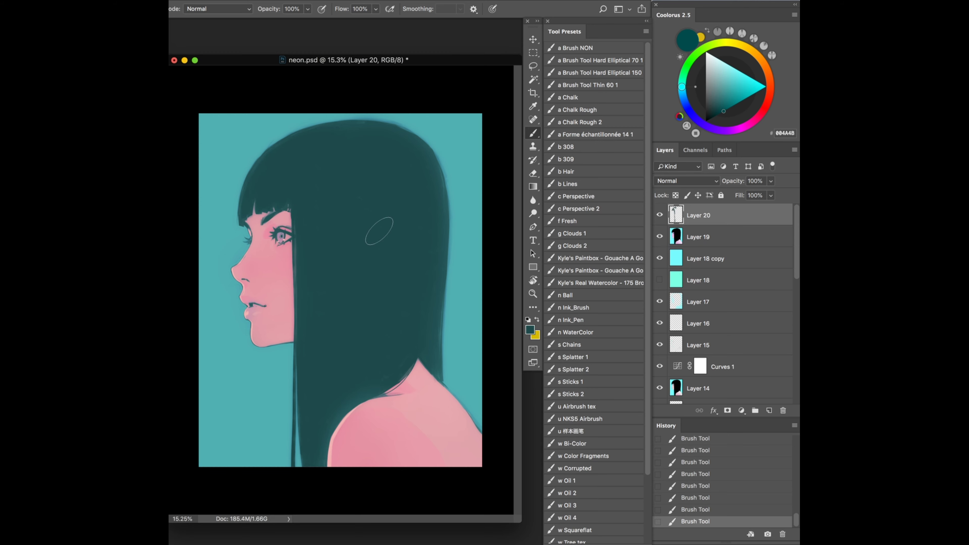
{"action": "left_click_drag", "start_coordinate": [400, 141], "coordinate": [405, 153]}
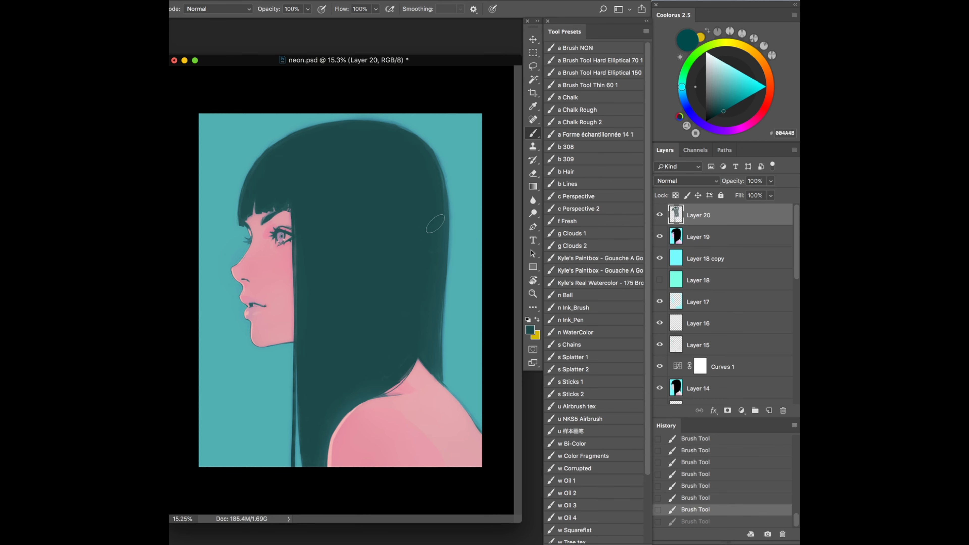
{"action": "left_click_drag", "start_coordinate": [435, 224], "coordinate": [435, 196]}
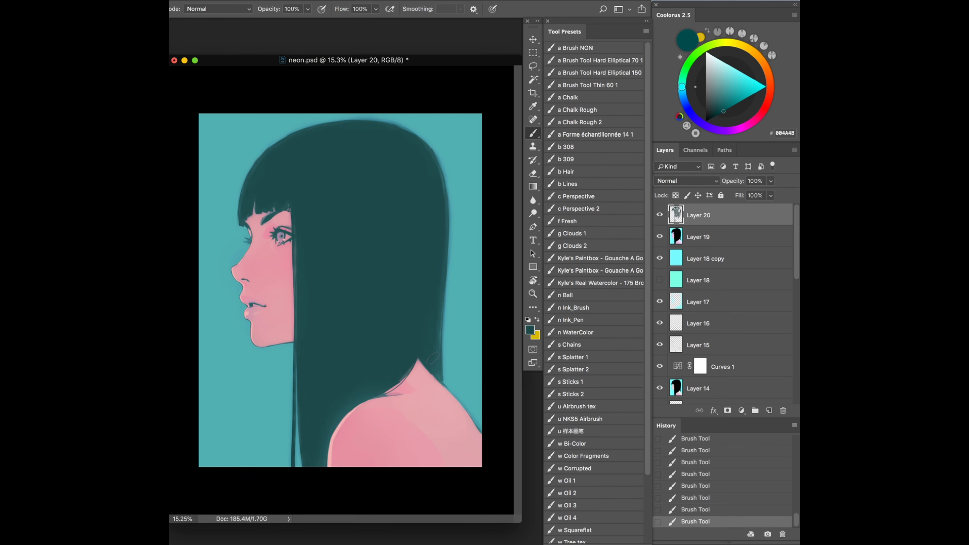
- Toggle Layer 18 copy and Layer 20 to compare, resample hair colours, and add Layer 21
{"action": "left_click", "coordinate": [450, 156], "text": "alt"}
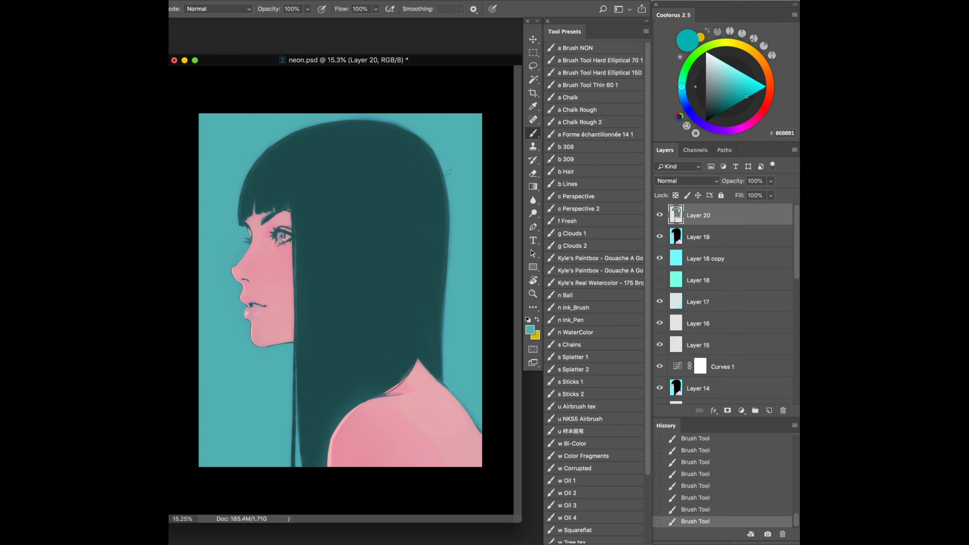
{"action": "left_click", "coordinate": [660, 259]}
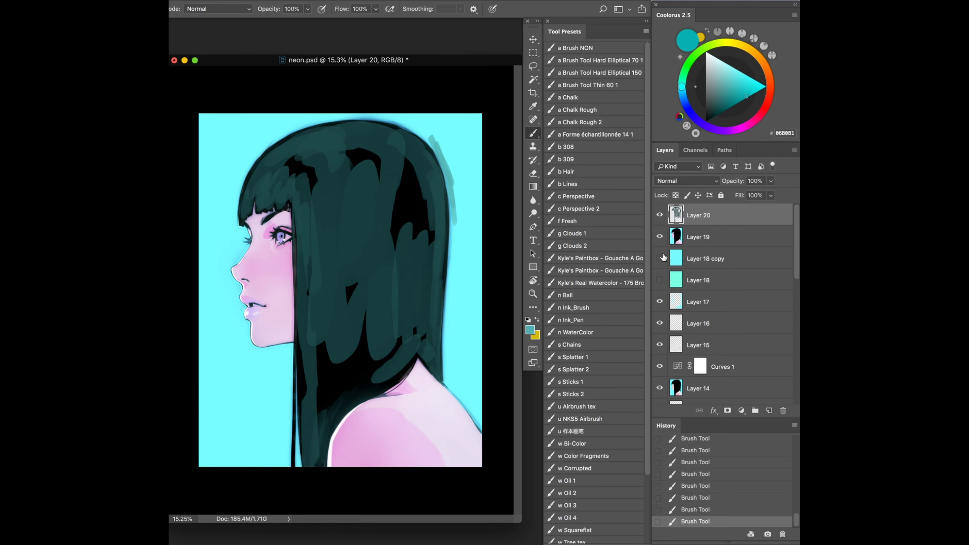
{"action": "left_click", "coordinate": [660, 216]}
{"action": "left_click", "coordinate": [660, 258]}
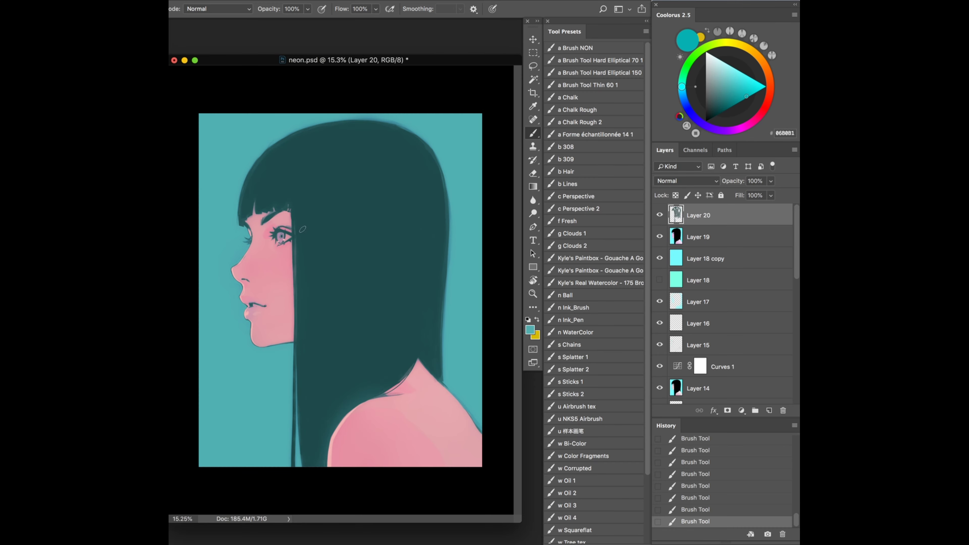
{"action": "scroll", "coordinate": [303, 229], "scroll_direction": "up", "scroll_amount": 2}
{"action": "left_click", "coordinate": [253, 153], "text": "alt"}
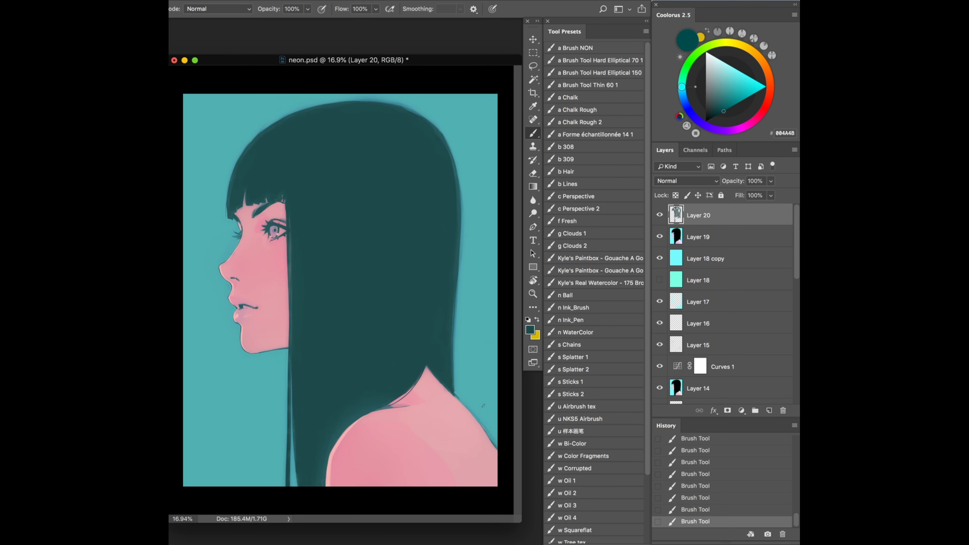
{"action": "left_click", "coordinate": [381, 410], "text": "alt"}
{"action": "scroll", "coordinate": [297, 260], "scroll_direction": "up", "scroll_amount": 3}
{"action": "scroll", "coordinate": [267, 286], "scroll_direction": "left", "scroll_amount": 2}
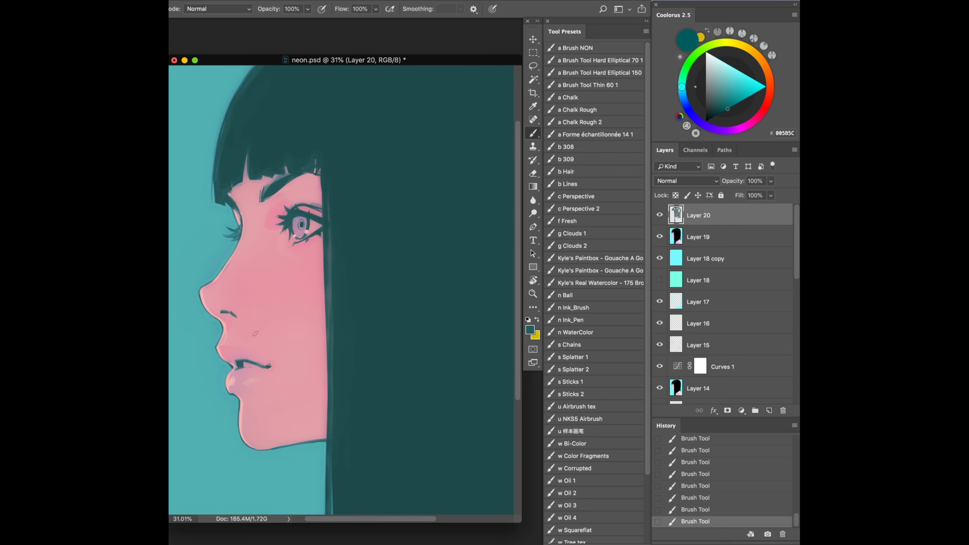
{"action": "key", "text": "ctrl+shift+alt+n"}
- Paint a pale blue rim light along the nose tip, then lighten the highlight colour slightly
{"action": "left_click", "coordinate": [683, 95]}
{"action": "left_click", "coordinate": [726, 61]}
{"action": "scroll", "coordinate": [268, 305], "scroll_direction": "up", "scroll_amount": 1}
{"action": "scroll", "coordinate": [267, 306], "scroll_direction": "up", "scroll_amount": 2}
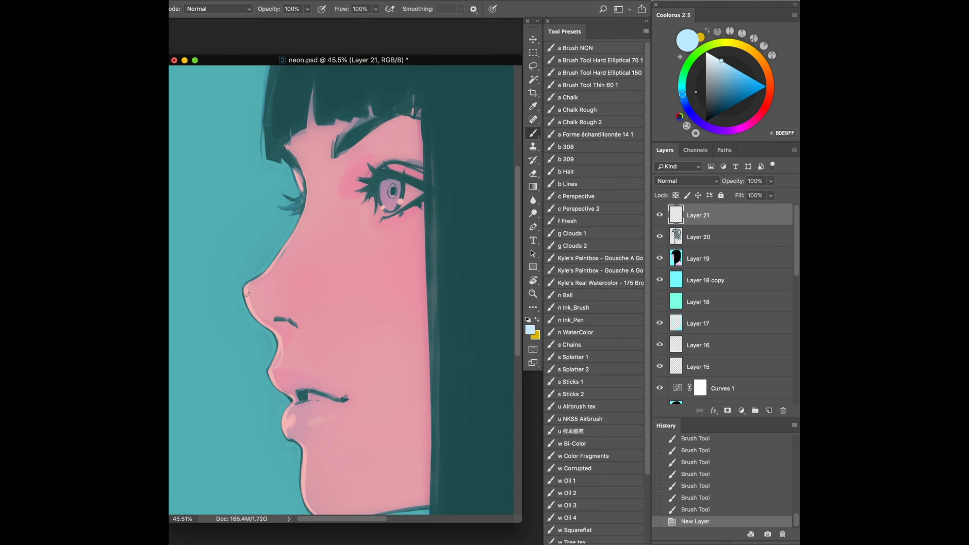
{"action": "left_click_drag", "start_coordinate": [246, 288], "coordinate": [280, 342]}
{"action": "left_click", "coordinate": [279, 338], "text": "alt"}
- Paint a small pale yellow highlight in the iris
{"action": "scroll", "coordinate": [312, 176], "scroll_direction": "up", "scroll_amount": 1}
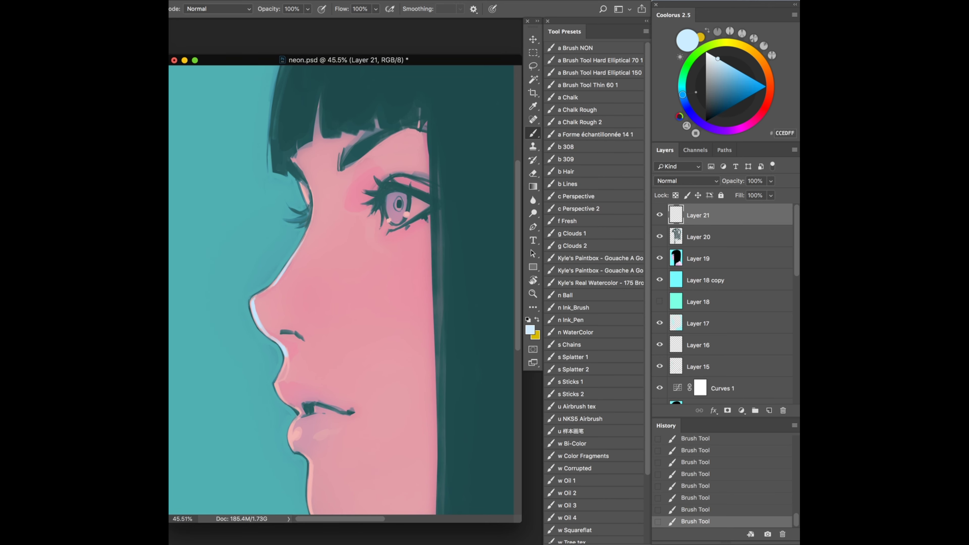
{"action": "scroll", "coordinate": [342, 291], "scroll_direction": "down", "scroll_amount": 5}
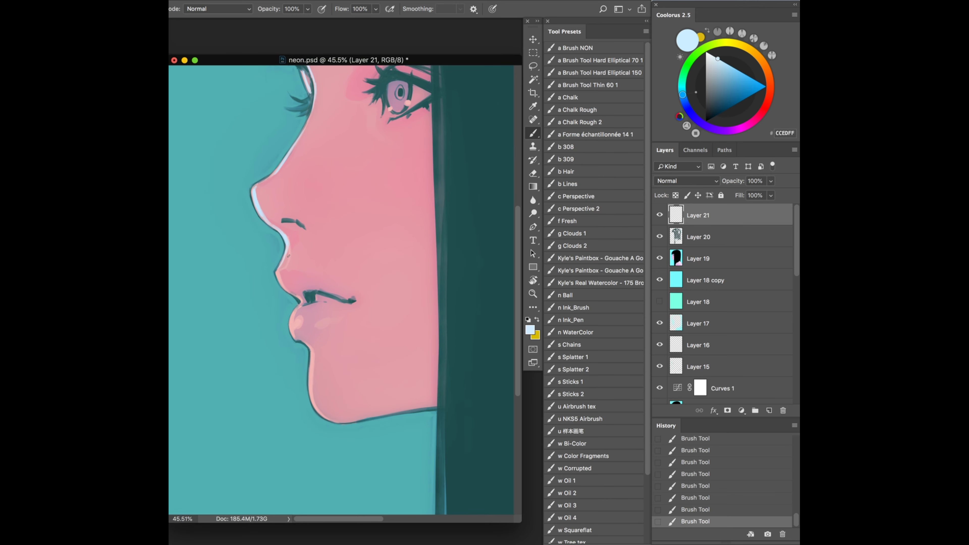
{"action": "scroll", "coordinate": [285, 289], "scroll_direction": "down", "scroll_amount": 1}
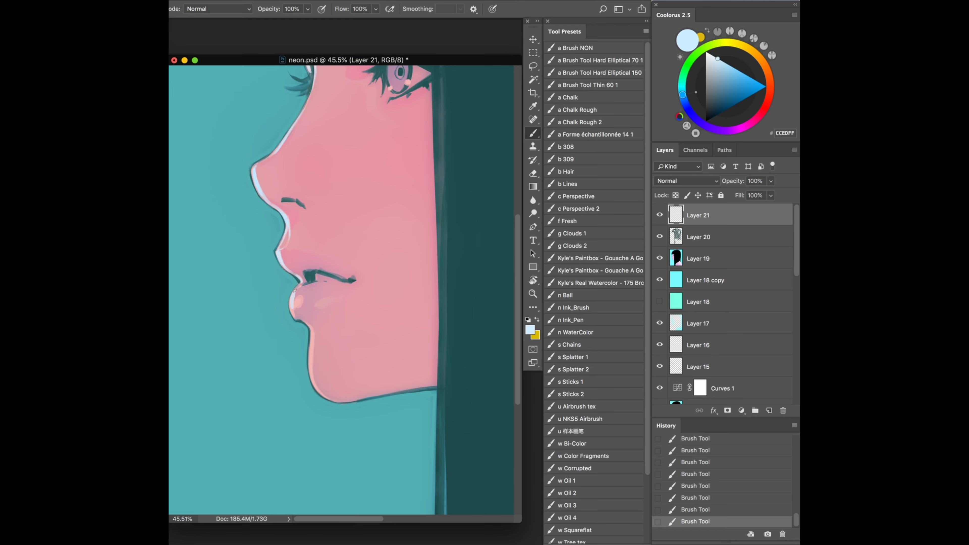
{"action": "scroll", "coordinate": [299, 300], "scroll_direction": "down", "scroll_amount": 1}
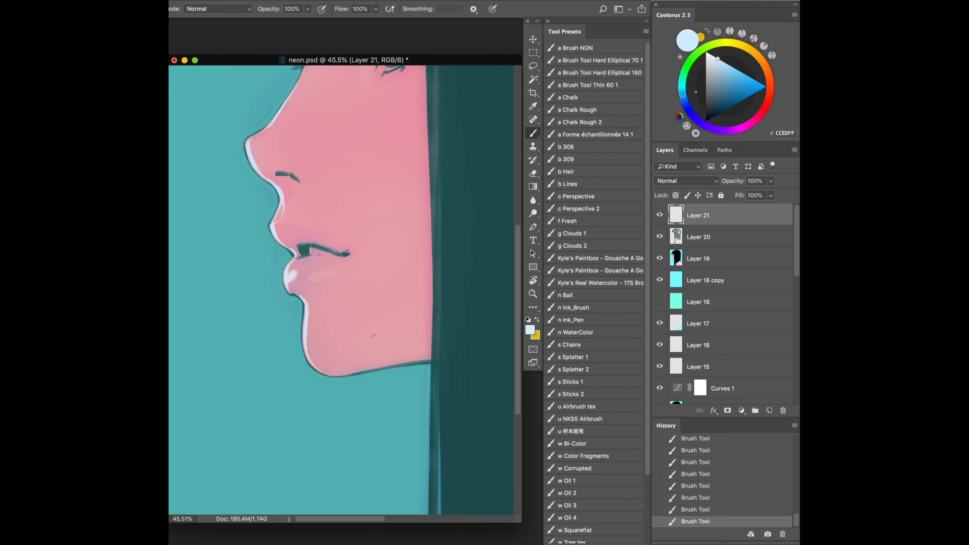
{"action": "scroll", "coordinate": [398, 252], "scroll_direction": "down", "scroll_amount": 5}
{"action": "scroll", "coordinate": [275, 236], "scroll_direction": "up", "scroll_amount": 5}
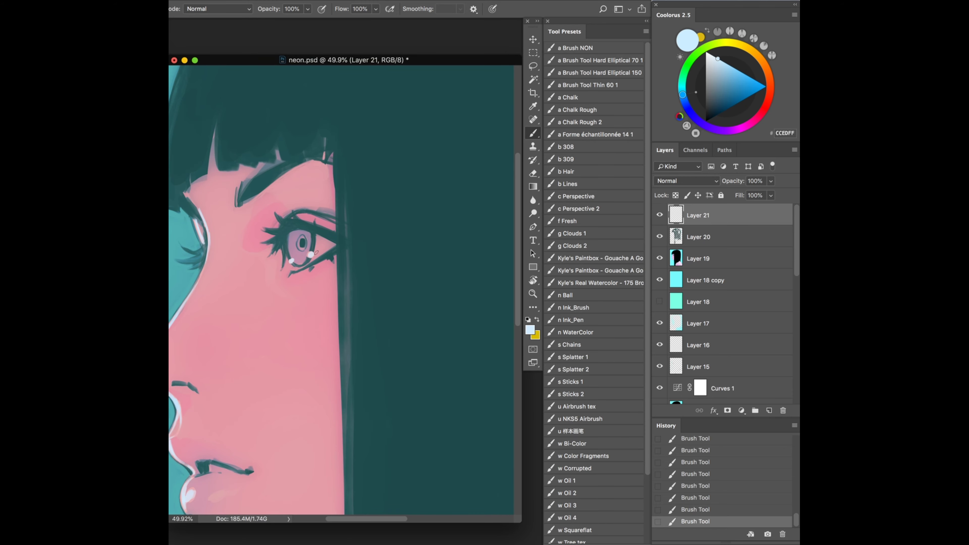
{"action": "scroll", "coordinate": [316, 252], "scroll_direction": "down", "scroll_amount": 2}
{"action": "scroll", "coordinate": [344, 229], "scroll_direction": "down", "scroll_amount": 3}
{"action": "scroll", "coordinate": [282, 217], "scroll_direction": "up", "scroll_amount": 7}
{"action": "left_click_drag", "start_coordinate": [285, 224], "coordinate": [284, 239]}
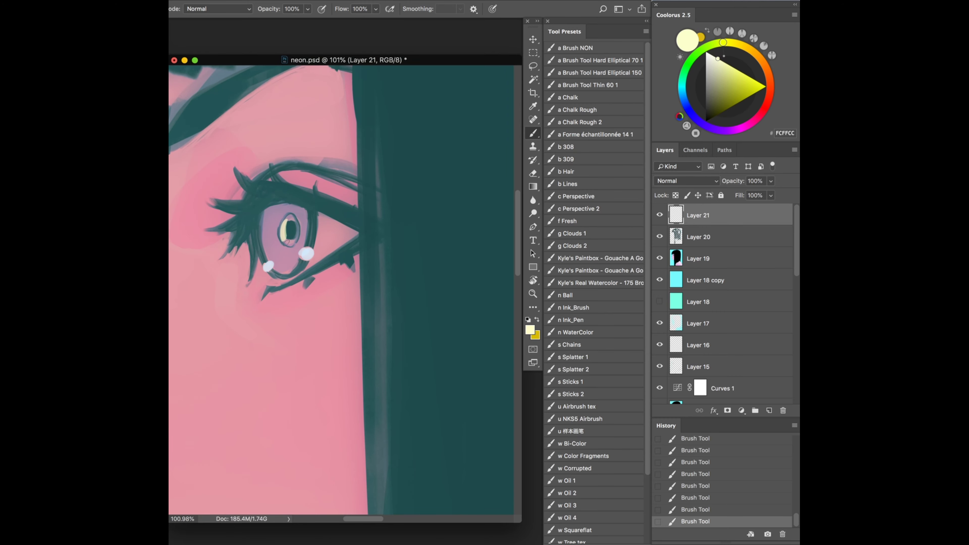
- Erase stray highlight marks around the nose and lips with the Eraser
{"action": "scroll", "coordinate": [297, 248], "scroll_direction": "down", "scroll_amount": 3}
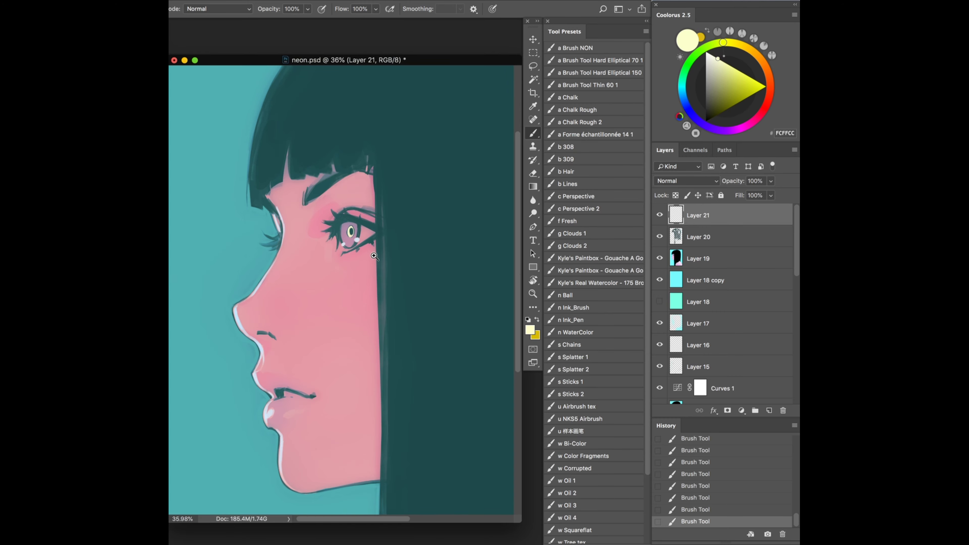
{"action": "scroll", "coordinate": [298, 248], "scroll_direction": "down", "scroll_amount": 2}
{"action": "scroll", "coordinate": [244, 275], "scroll_direction": "up", "scroll_amount": 4}
{"action": "key", "text": "e"}
{"action": "scroll", "coordinate": [245, 261], "scroll_direction": "down", "scroll_amount": 2}
{"action": "left_click_drag", "start_coordinate": [233, 282], "coordinate": [267, 323]}
- Sample teal, skin and dark teal hair colours and paint the hair edge over the shoulder
{"action": "key", "text": "b"}
{"action": "scroll", "coordinate": [244, 262], "scroll_direction": "up", "scroll_amount": 4}
{"action": "left_click", "coordinate": [249, 318], "text": "alt"}
{"action": "scroll", "coordinate": [343, 267], "scroll_direction": "down", "scroll_amount": 2}
{"action": "scroll", "coordinate": [430, 215], "scroll_direction": "down", "scroll_amount": 1}
{"action": "scroll", "coordinate": [429, 215], "scroll_direction": "down", "scroll_amount": 2}
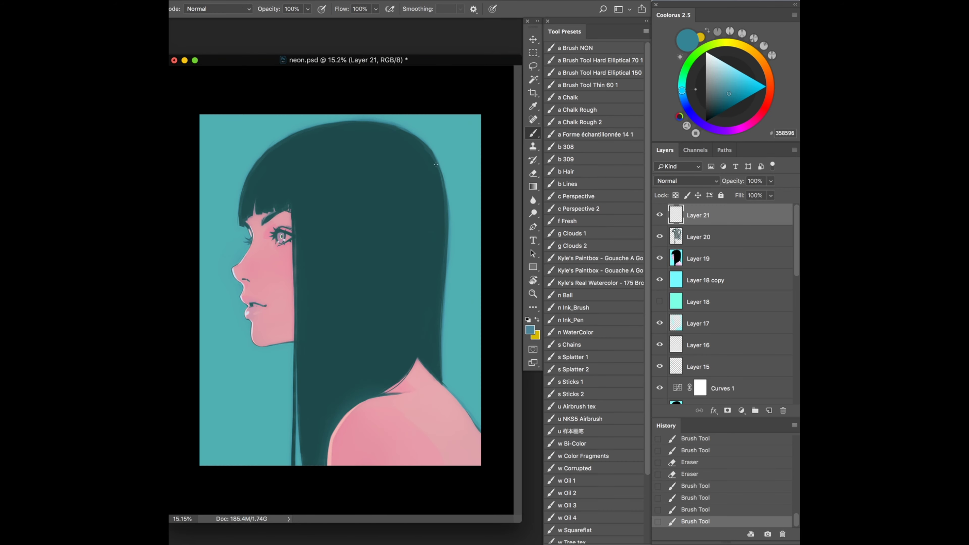
{"action": "scroll", "coordinate": [416, 363], "scroll_direction": "up", "scroll_amount": 2}
{"action": "left_click", "coordinate": [417, 365], "text": "alt"}
{"action": "left_click", "coordinate": [423, 355], "text": "alt"}
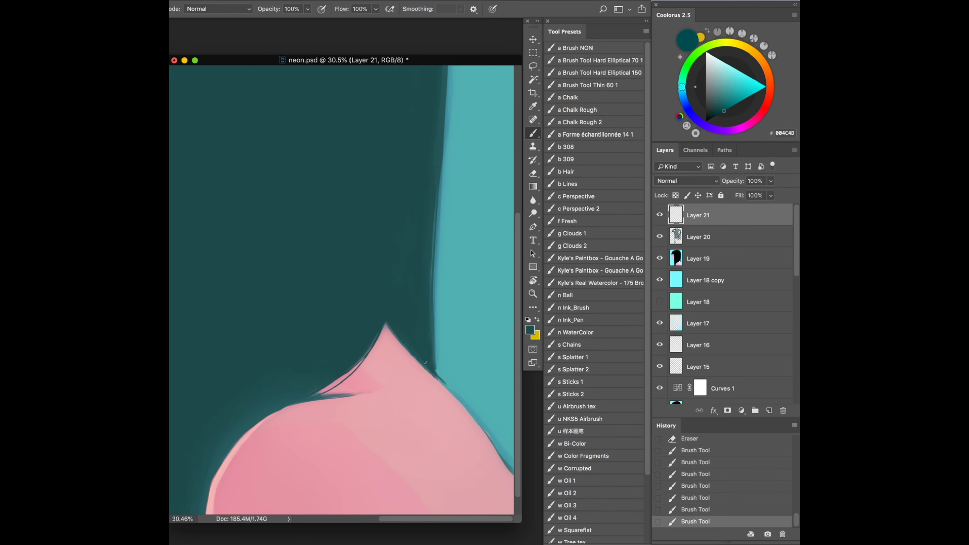
{"action": "left_click_drag", "start_coordinate": [423, 355], "coordinate": [475, 391]}
- Sample the eye-area skin pink and teal background colours, then toggle Layer 18 copy to compare
{"action": "scroll", "coordinate": [475, 391], "scroll_direction": "down", "scroll_amount": 1}
{"action": "scroll", "coordinate": [423, 305], "scroll_direction": "down", "scroll_amount": 2}
{"action": "scroll", "coordinate": [294, 221], "scroll_direction": "up", "scroll_amount": 3}
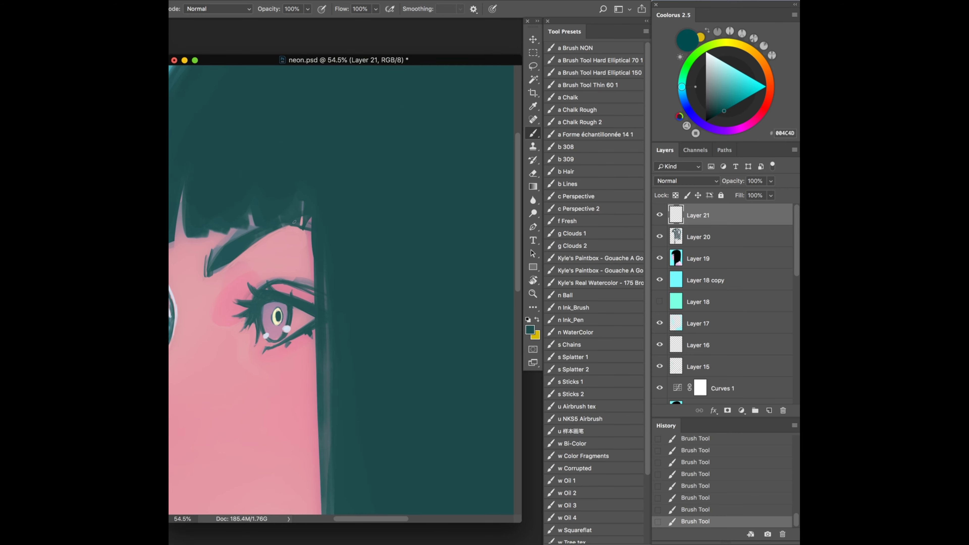
{"action": "left_click", "coordinate": [229, 239], "text": "alt"}
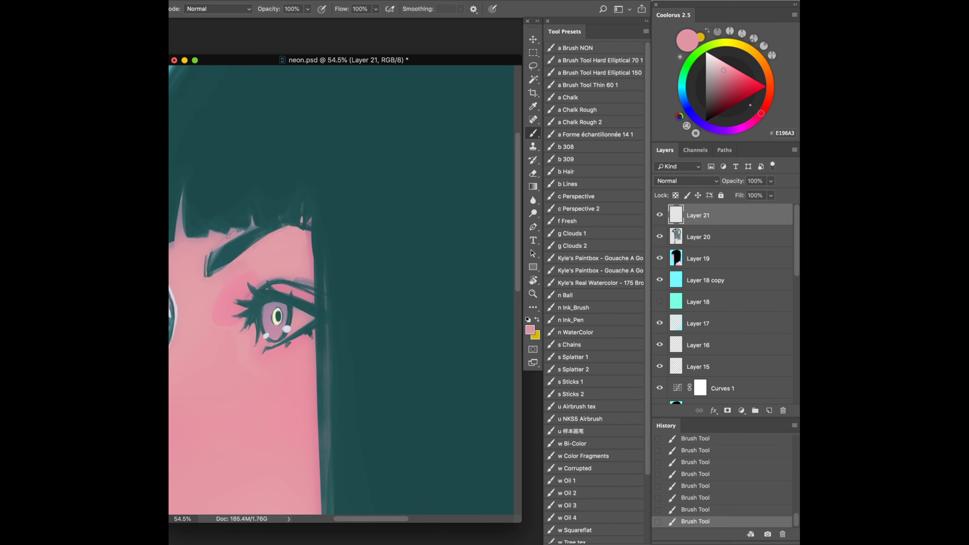
{"action": "scroll", "coordinate": [244, 231], "scroll_direction": "down", "scroll_amount": 2}
{"action": "scroll", "coordinate": [229, 221], "scroll_direction": "up", "scroll_amount": 2}
{"action": "left_click", "coordinate": [213, 206], "text": "alt"}
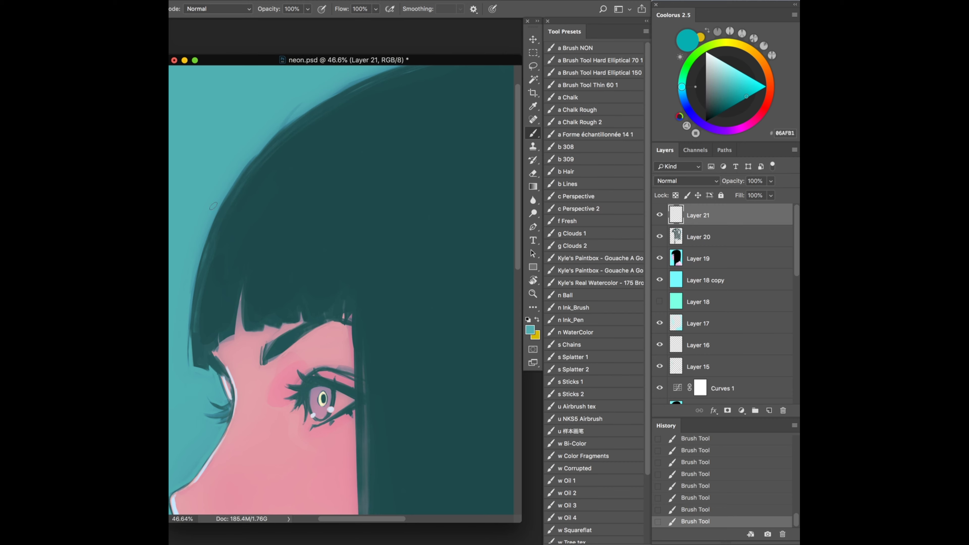
{"action": "scroll", "coordinate": [366, 271], "scroll_direction": "down", "scroll_amount": 2}
{"action": "scroll", "coordinate": [413, 147], "scroll_direction": "up", "scroll_amount": 1}
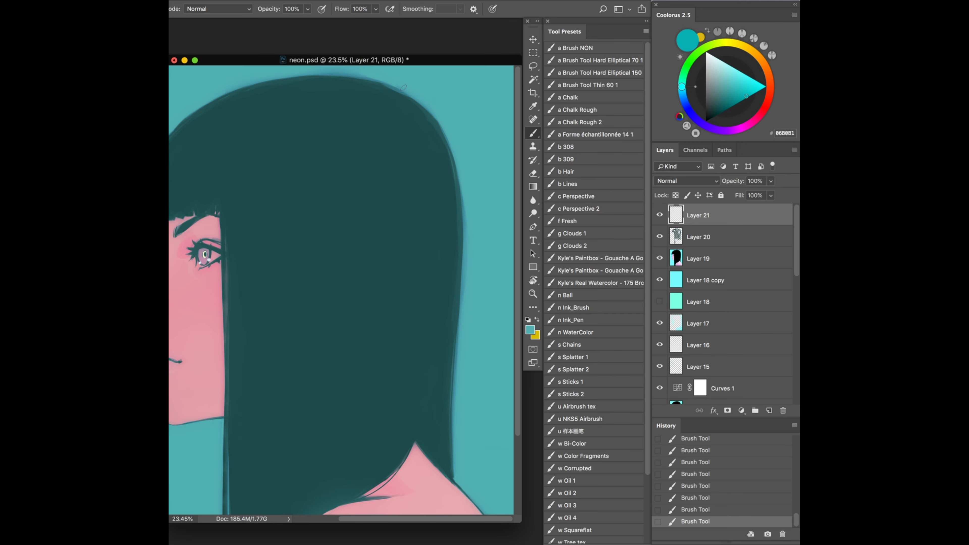
{"action": "scroll", "coordinate": [271, 194], "scroll_direction": "down", "scroll_amount": 2}
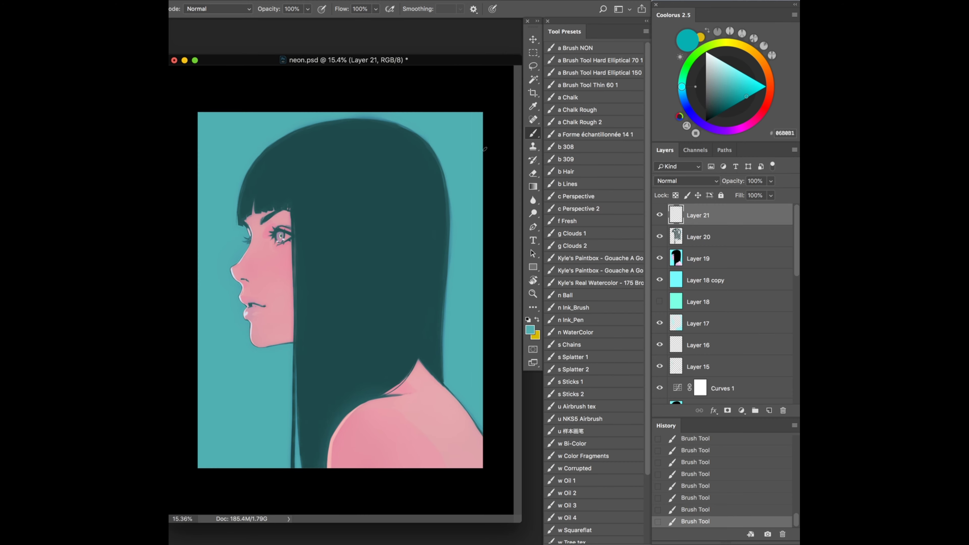
{"action": "left_click", "coordinate": [659, 280]}
- Compare Layer 18 copy, try and undo an opacity change, then select Layer 21
{"action": "left_click", "coordinate": [660, 280]}
{"action": "left_click", "coordinate": [660, 261]}
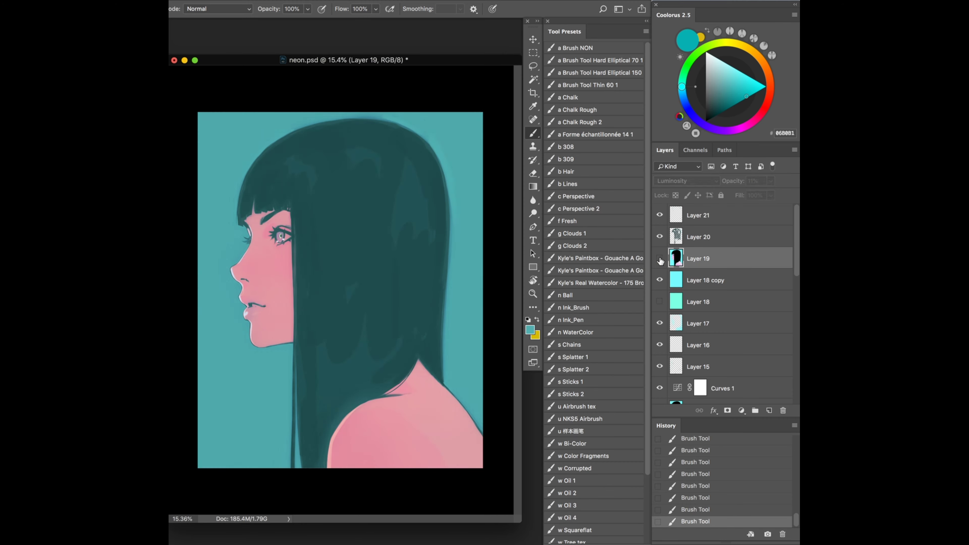
{"action": "left_click", "coordinate": [705, 280]}
{"action": "left_click_drag", "start_coordinate": [771, 181], "coordinate": [751, 195]}
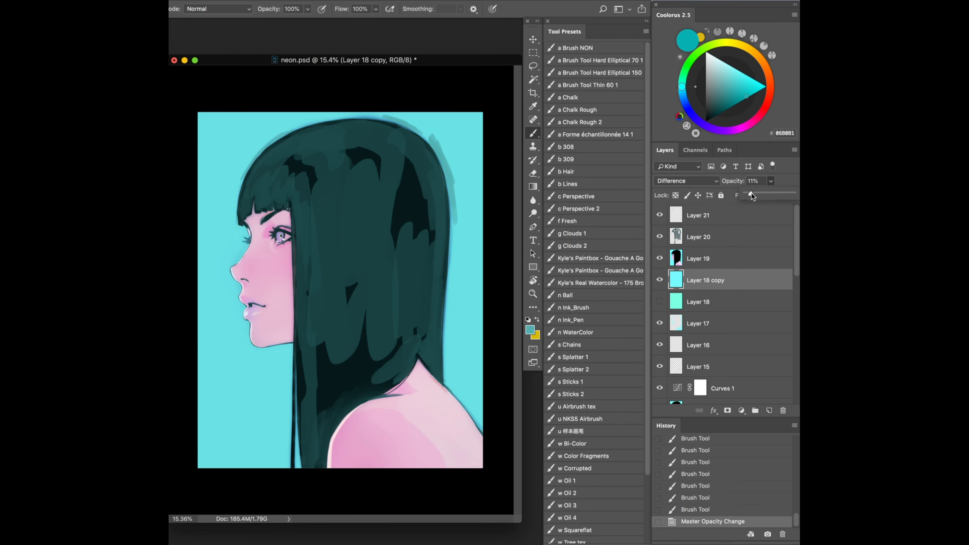
{"action": "key", "text": "ctrl+z"}
{"action": "scroll", "coordinate": [453, 321], "scroll_direction": "down", "scroll_amount": 1}
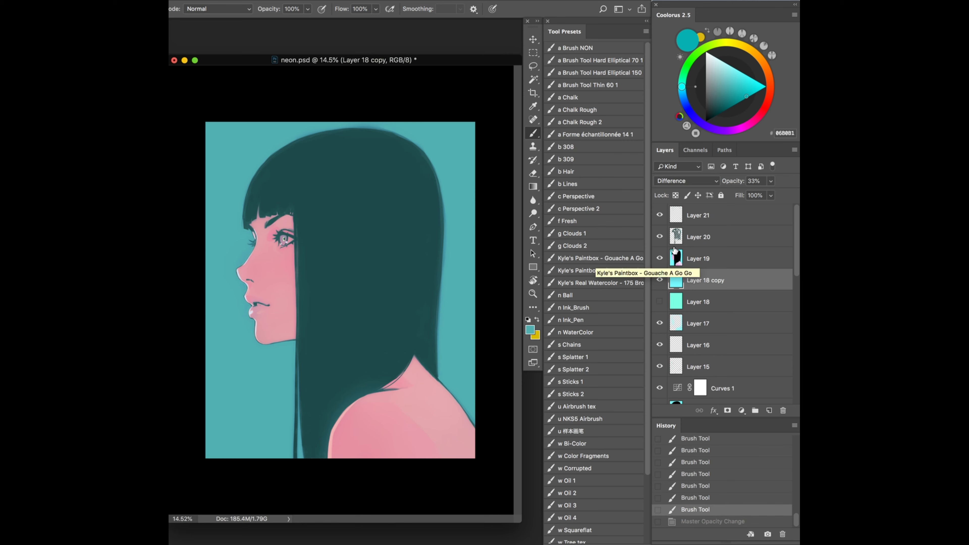
{"action": "left_click", "coordinate": [683, 215]}
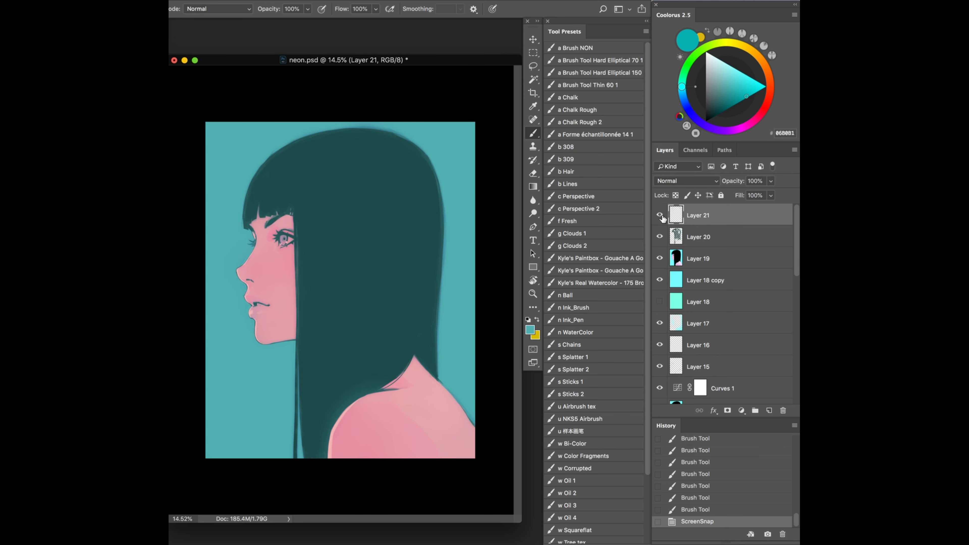
- Add a Curves adjustment layer and shape the RGB curve with three brightening points
{"action": "left_click", "coordinate": [741, 411]}
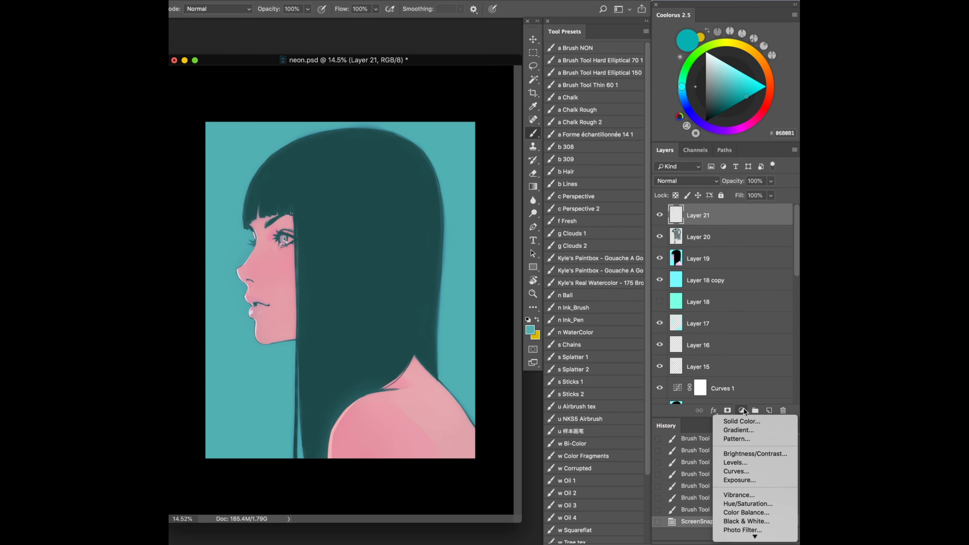
{"action": "left_click", "coordinate": [741, 398]}
{"action": "left_click", "coordinate": [607, 370]}
{"action": "left_click", "coordinate": [636, 339]}
{"action": "left_click_drag", "start_coordinate": [663, 313], "coordinate": [663, 312]}
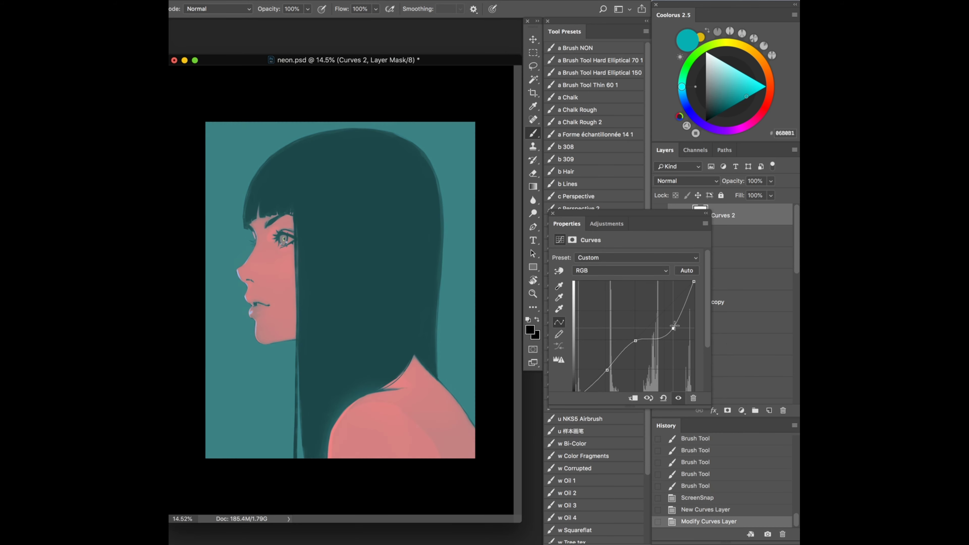
{"action": "left_click_drag", "start_coordinate": [606, 370], "coordinate": [608, 372]}
{"action": "left_click_drag", "start_coordinate": [663, 312], "coordinate": [663, 309]}
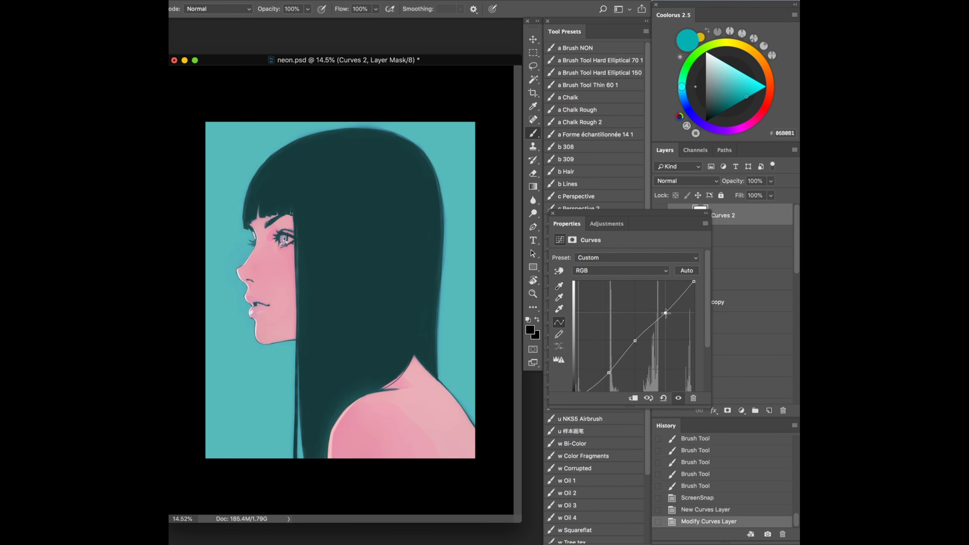
{"action": "left_click_drag", "start_coordinate": [635, 340], "coordinate": [634, 338]}
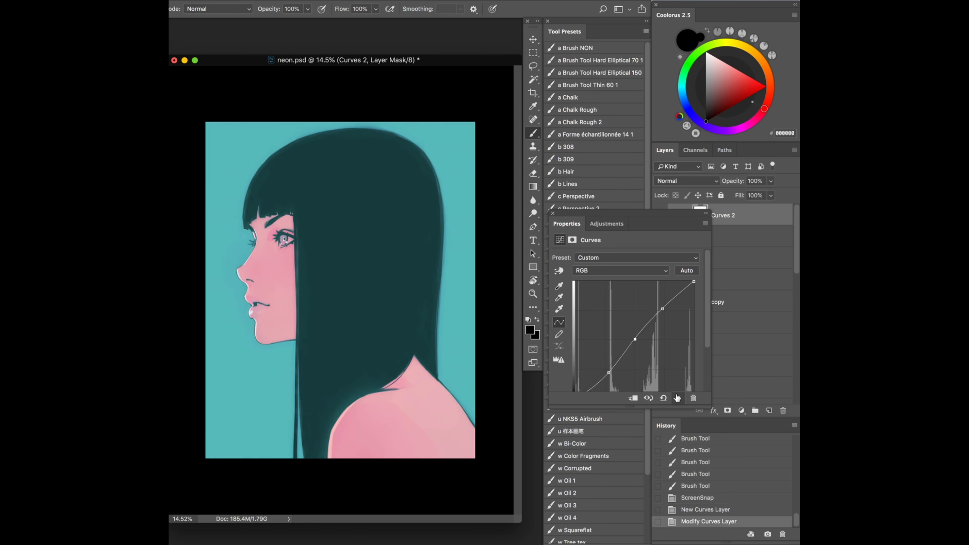
- Bend the Green channel curve into an S-curve and compare before and after
{"action": "left_click", "coordinate": [629, 270]}
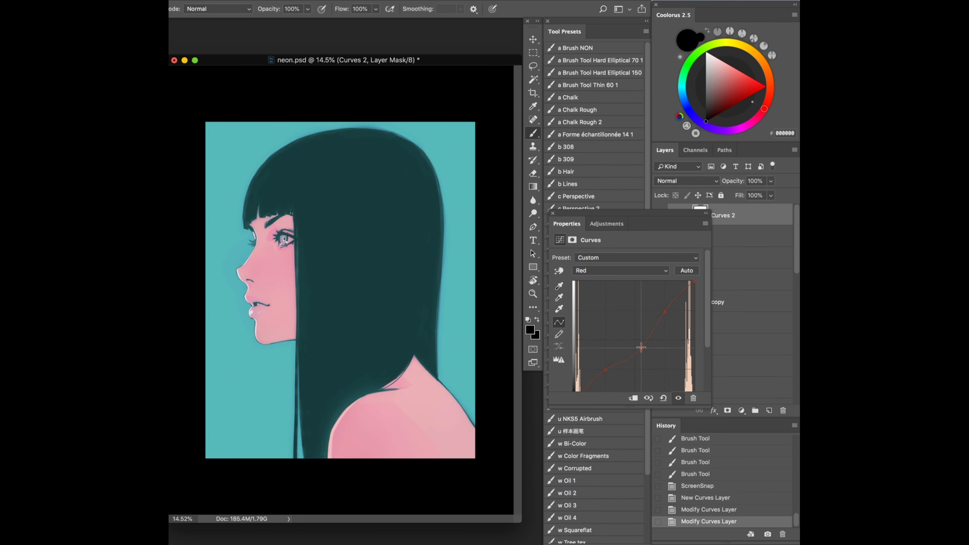
{"action": "left_click", "coordinate": [611, 270]}
{"action": "left_click_drag", "start_coordinate": [665, 308], "coordinate": [665, 305]}
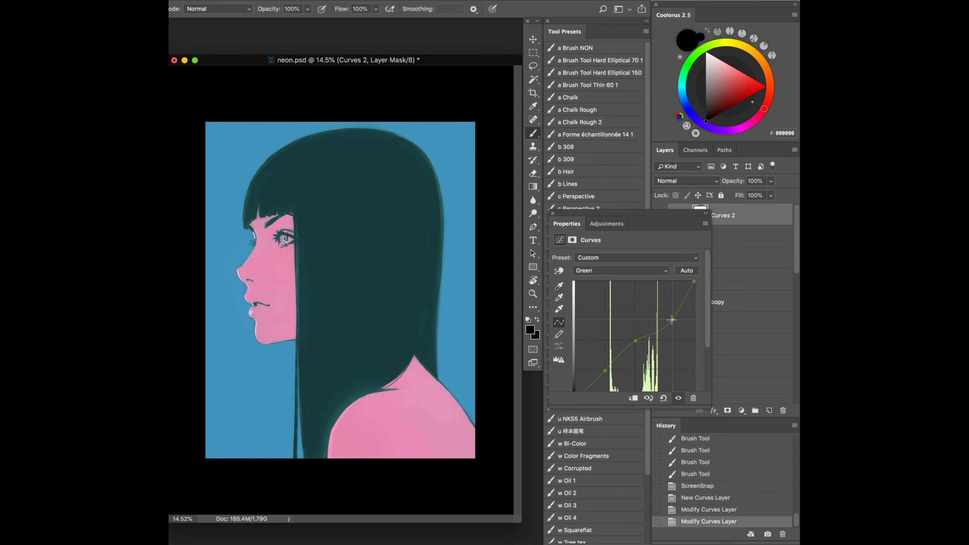
{"action": "left_click_drag", "start_coordinate": [637, 336], "coordinate": [635, 342]}
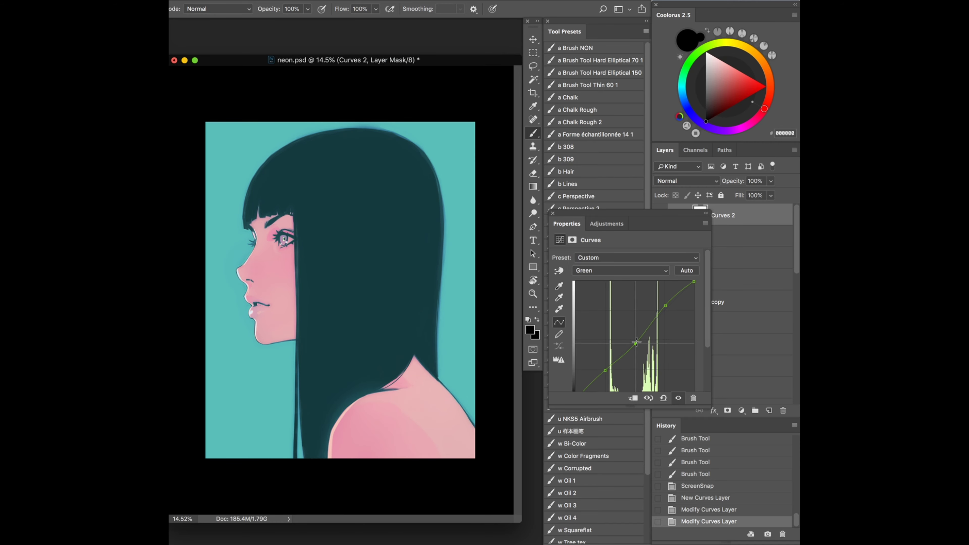
{"action": "left_click", "coordinate": [678, 399]}
{"action": "left_click", "coordinate": [620, 270]}
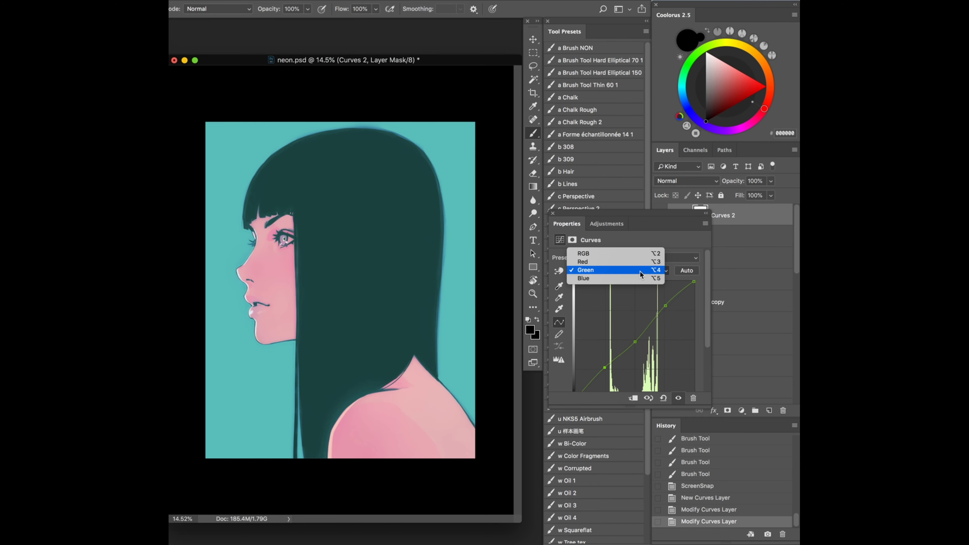
- Reshape the Blue channel curve with a steeper lower point and close Curves Properties
{"action": "left_click", "coordinate": [607, 369]}
{"action": "left_click_drag", "start_coordinate": [663, 312], "coordinate": [664, 309]}
{"action": "left_click", "coordinate": [634, 340]}
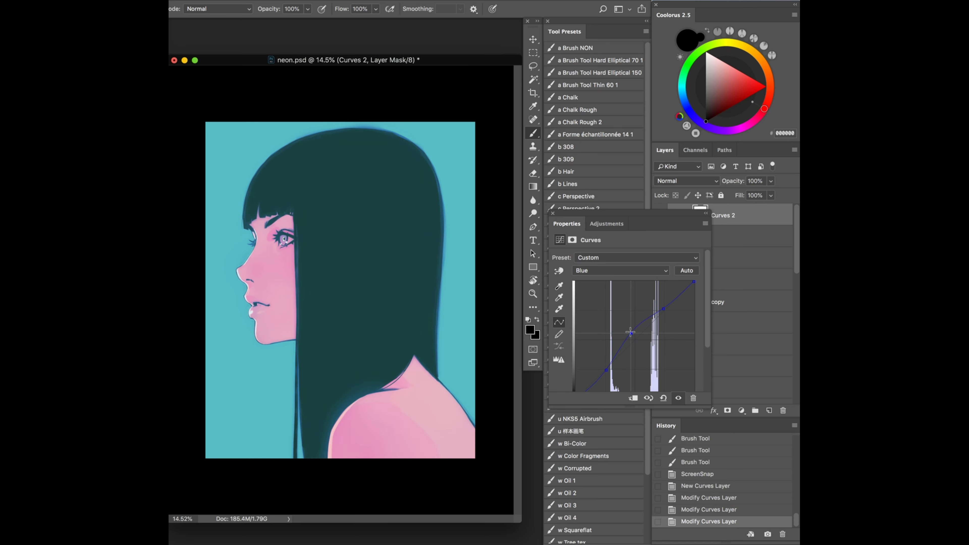
{"action": "left_click_drag", "start_coordinate": [607, 370], "coordinate": [611, 376]}
{"action": "left_click", "coordinate": [678, 398]}
{"action": "left_click", "coordinate": [678, 398]}
{"action": "left_click", "coordinate": [660, 215]}
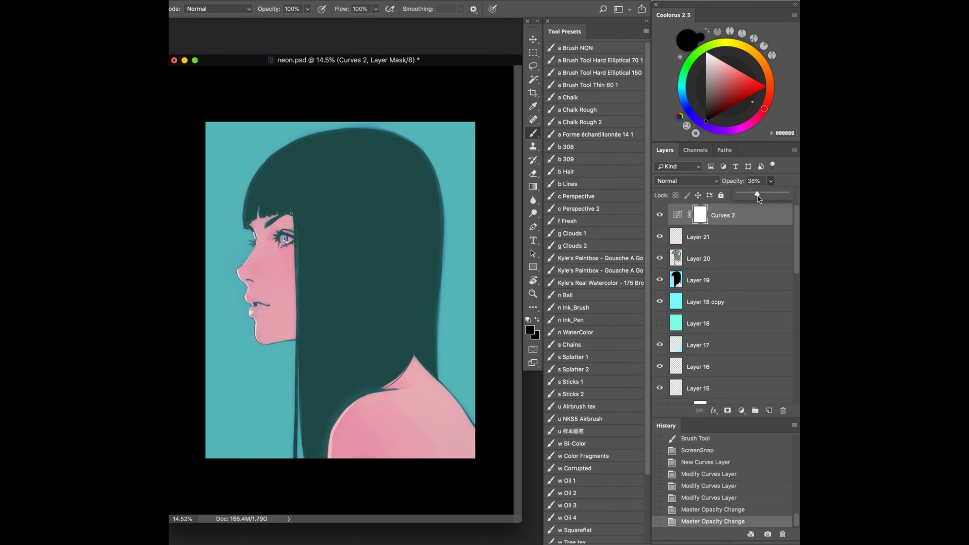
- Set Curves 2 to 38% opacity and add Selective Color, shifting Blacks toward navy
{"action": "key", "text": "4"}
{"action": "left_click", "coordinate": [741, 410]}
{"action": "left_click", "coordinate": [747, 521]}
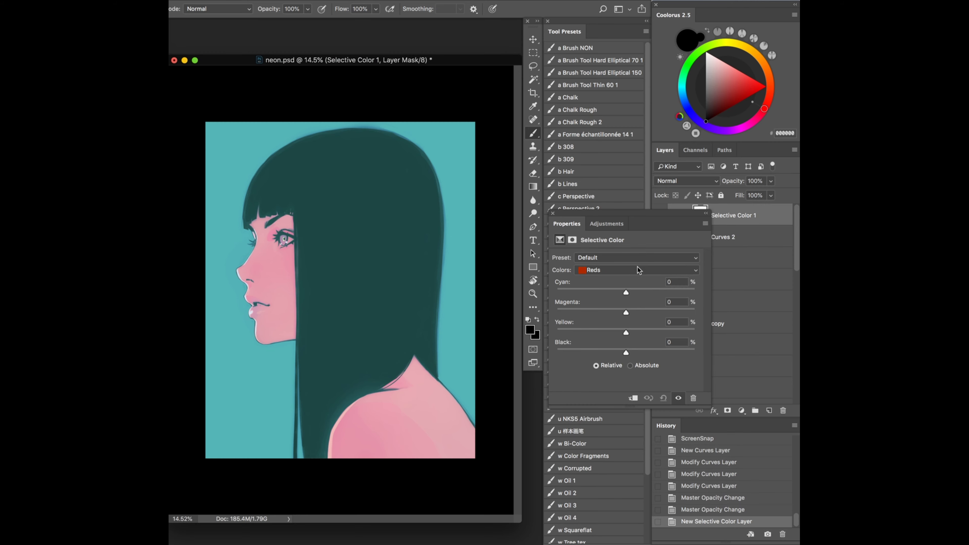
{"action": "left_click", "coordinate": [637, 270]}
{"action": "left_click", "coordinate": [596, 336]}
{"action": "mouse_move", "coordinate": [626, 292]}
{"action": "left_mouse_down"}
{"action": "mouse_move", "coordinate": [605, 293]}
{"action": "mouse_move", "coordinate": [634, 313]}
{"action": "left_mouse_up"}
{"action": "mouse_move", "coordinate": [626, 332]}
{"action": "left_mouse_down"}
{"action": "mouse_move", "coordinate": [613, 332]}
{"action": "mouse_move", "coordinate": [618, 351]}
{"action": "left_mouse_up"}
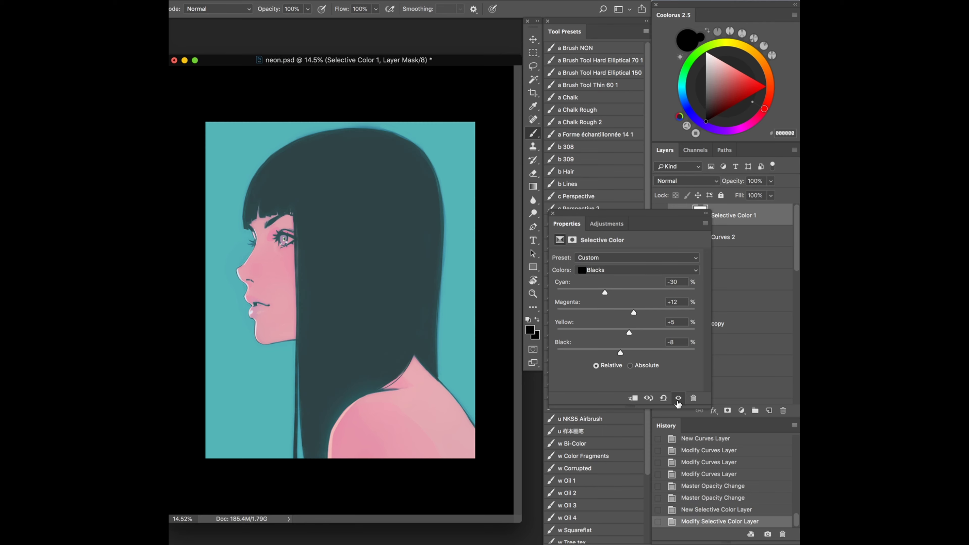
- Adjust the Neutrals cyan, yellow and black sliders, and pull down the Whites sliders
{"action": "left_click", "coordinate": [637, 269]}
{"action": "left_click", "coordinate": [597, 260]}
{"action": "left_click_drag", "start_coordinate": [626, 292], "coordinate": [658, 292]}
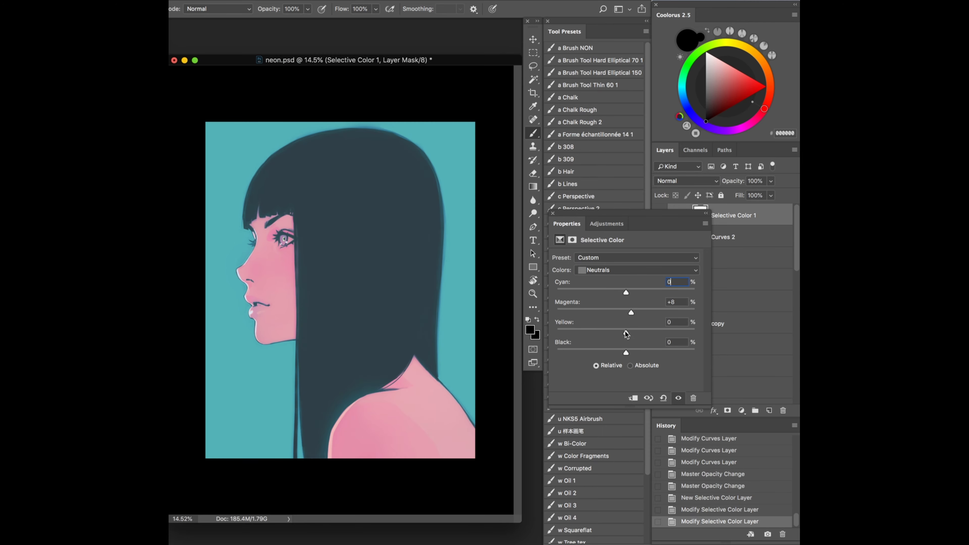
{"action": "left_click_drag", "start_coordinate": [626, 333], "coordinate": [622, 332]}
{"action": "left_click_drag", "start_coordinate": [626, 352], "coordinate": [635, 352]}
{"action": "left_click", "coordinate": [645, 270]}
{"action": "left_click", "coordinate": [599, 260]}
{"action": "left_click_drag", "start_coordinate": [626, 293], "coordinate": [656, 293]}
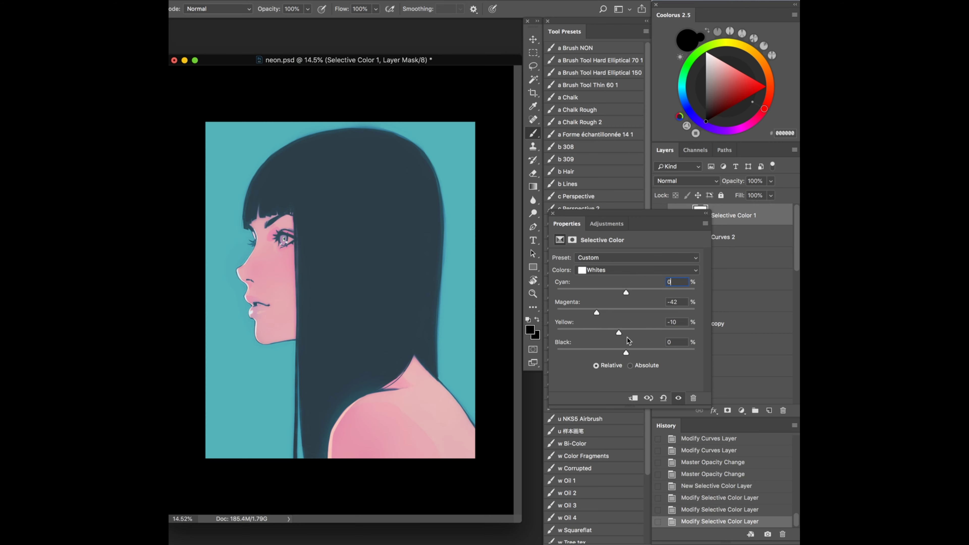
- Add a little magenta to Cyans and reduce magenta in Reds (Magenta -26, Yellow +21)
{"action": "left_click", "coordinate": [637, 270]}
{"action": "left_click", "coordinate": [649, 270]}
{"action": "left_click", "coordinate": [645, 261]}
{"action": "type", "text": "-1"}
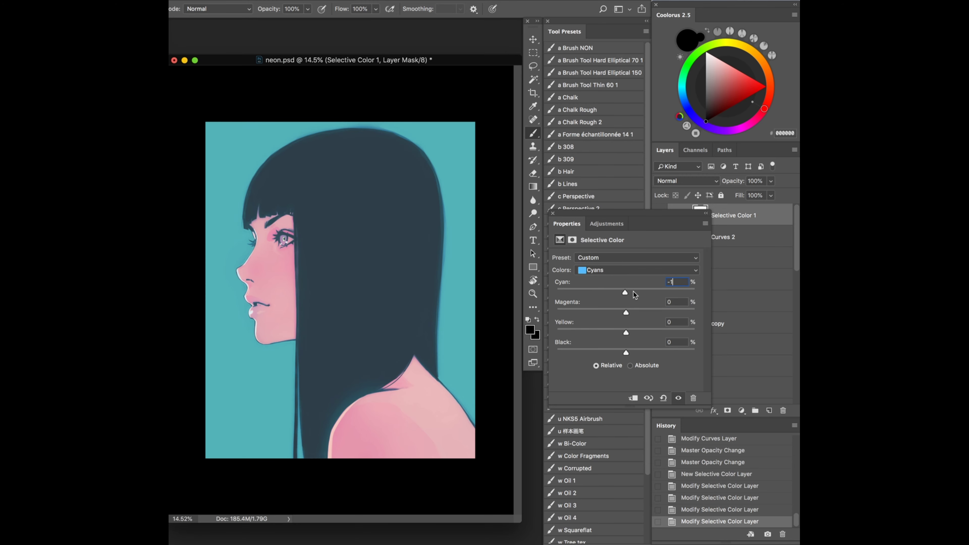
{"action": "left_click_drag", "start_coordinate": [626, 313], "coordinate": [631, 315]}
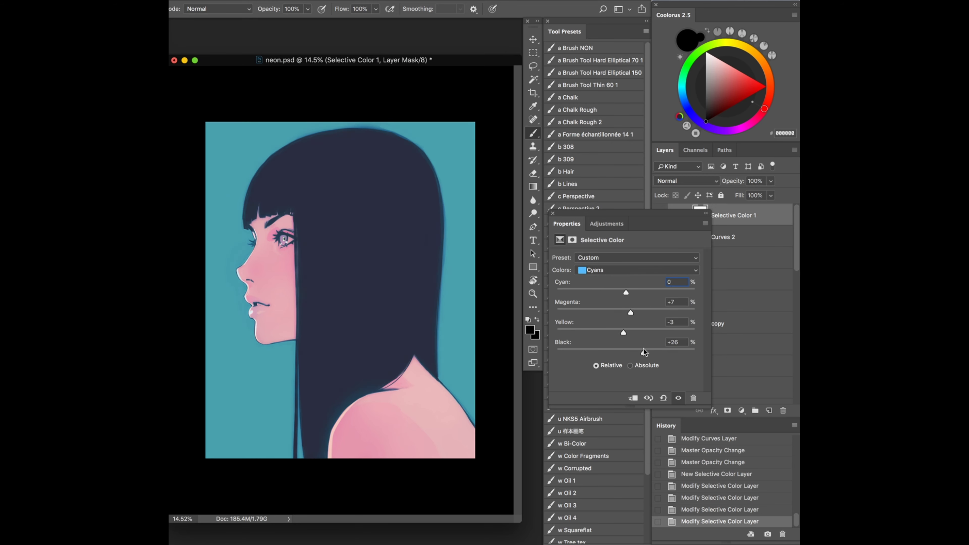
{"action": "left_click", "coordinate": [645, 270]}
{"action": "left_click", "coordinate": [647, 259]}
{"action": "type", "text": "+13"}
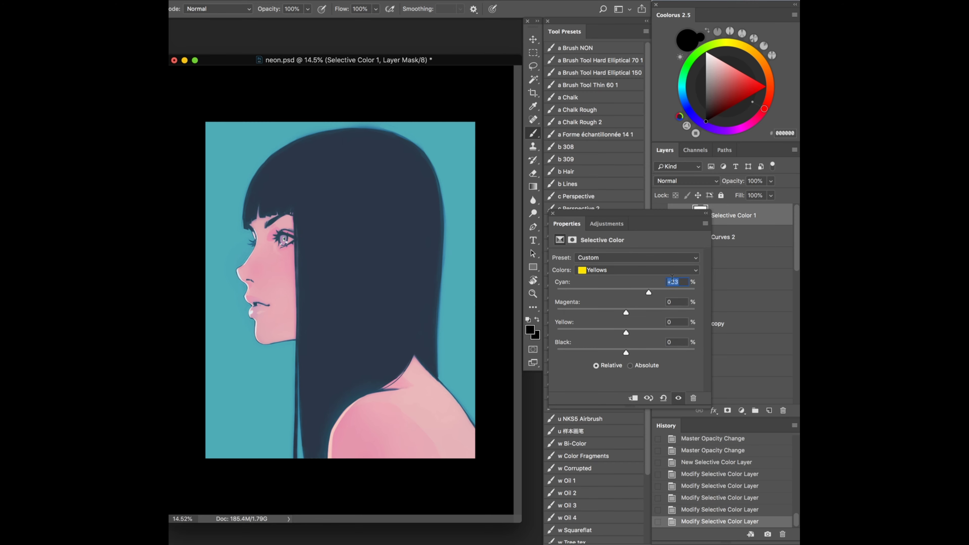
{"action": "left_click", "coordinate": [644, 270]}
{"action": "left_click", "coordinate": [645, 262]}
{"action": "left_click_drag", "start_coordinate": [625, 313], "coordinate": [614, 317]}
- Set Selective Color 1 to 92% opacity, keep Curves 2 visible, and save neon.psd
{"action": "left_click", "coordinate": [645, 270]}
{"action": "left_click", "coordinate": [663, 238]}
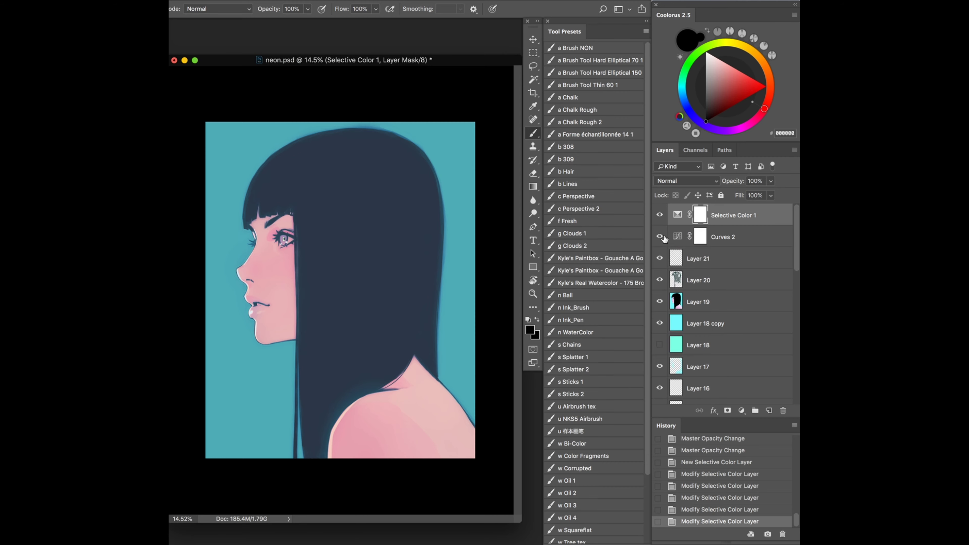
{"action": "left_click", "coordinate": [660, 237]}
{"action": "left_click", "coordinate": [677, 237]}
{"action": "left_click_drag", "start_coordinate": [771, 181], "coordinate": [761, 194]}
{"action": "left_click", "coordinate": [734, 215]}
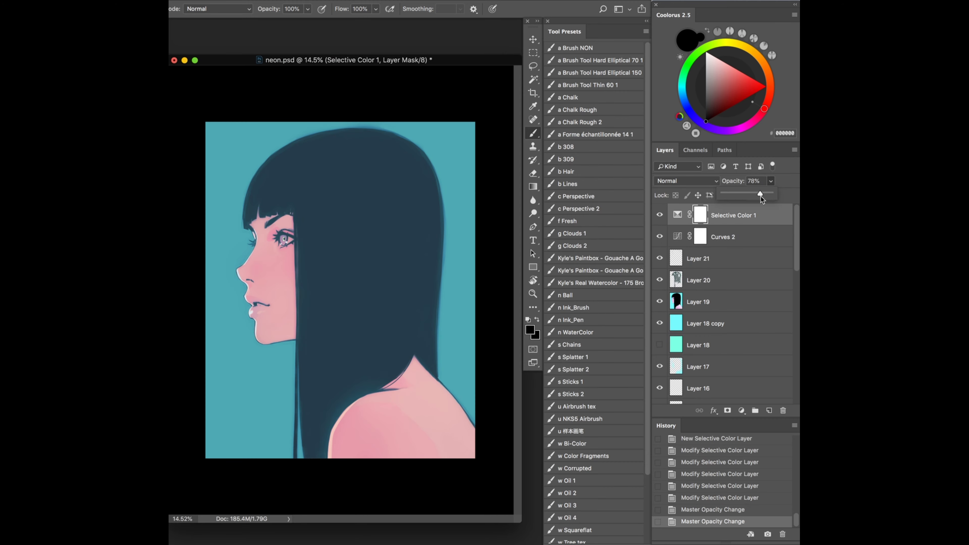
{"action": "left_click", "coordinate": [663, 217]}
{"action": "left_click", "coordinate": [660, 236]}
{"action": "key", "text": "ctrl+s"}
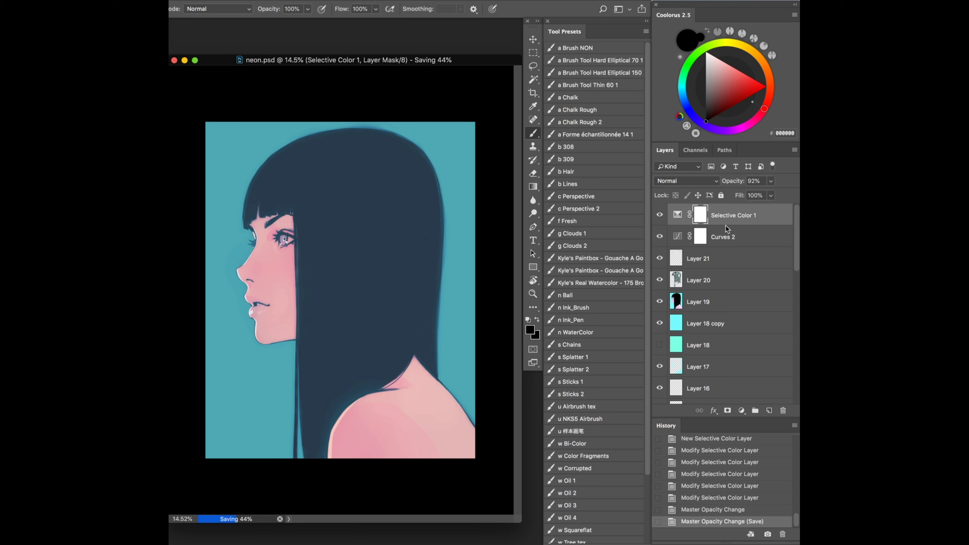
- Add a new Layer 22 and paint then partly erase small touch-up strokes near the eye
{"action": "key", "text": "ctrl+shift+alt+n"}
{"action": "scroll", "coordinate": [285, 240], "scroll_direction": "up", "scroll_amount": 5}
{"action": "scroll", "coordinate": [351, 256], "scroll_direction": "up", "scroll_amount": 4}
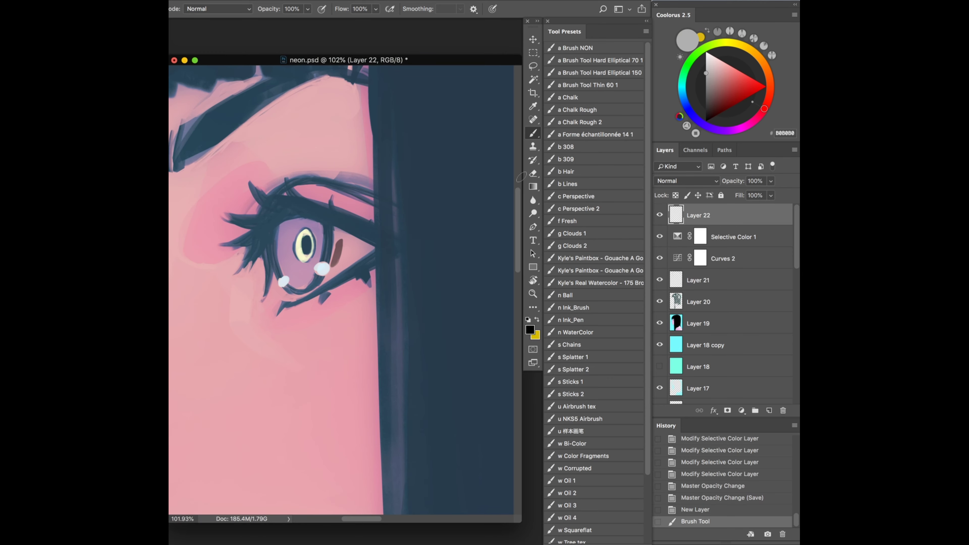
{"action": "left_click", "coordinate": [348, 262]}
{"action": "left_click", "coordinate": [344, 263]}
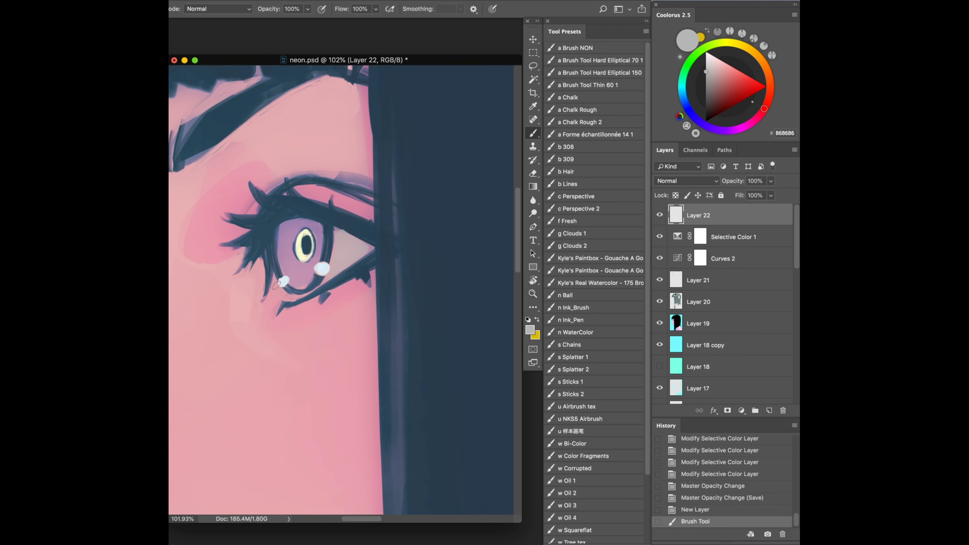
{"action": "key", "text": "e"}
{"action": "left_click", "coordinate": [346, 266]}
{"action": "left_click", "coordinate": [345, 267]}
{"action": "scroll", "coordinate": [346, 271], "scroll_direction": "down", "scroll_amount": 5}
{"action": "scroll", "coordinate": [273, 362], "scroll_direction": "up", "scroll_amount": 5}
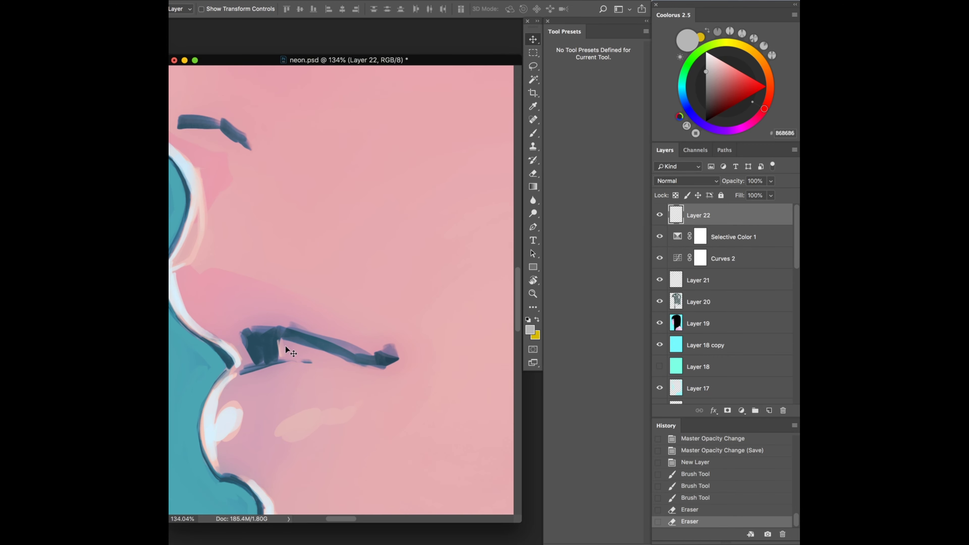
{"action": "key", "text": "b"}
- Paint small touch-up strokes on and around the lips
{"action": "left_click", "coordinate": [285, 344]}
{"action": "left_click", "coordinate": [288, 357]}
{"action": "left_click", "coordinate": [292, 352]}
{"action": "scroll", "coordinate": [292, 352], "scroll_direction": "down", "scroll_amount": 5}
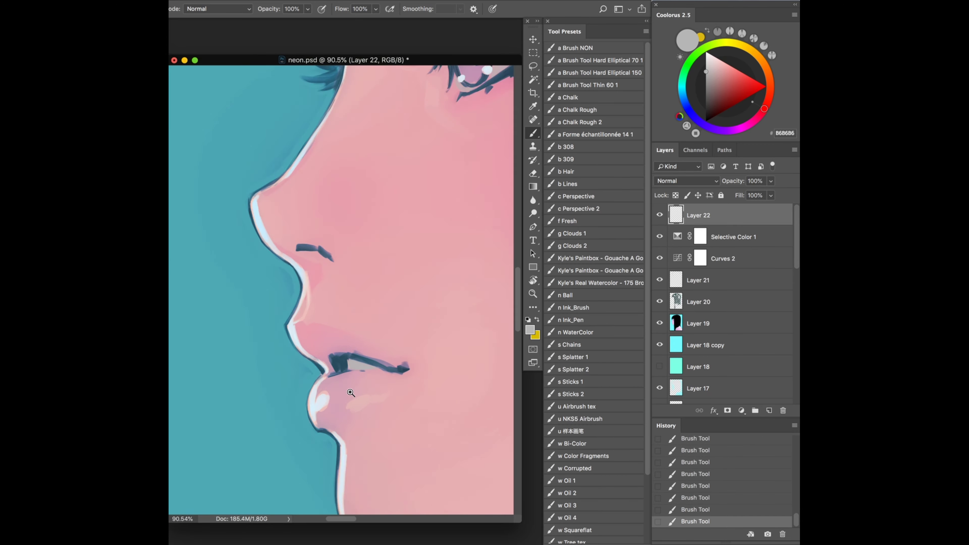
{"action": "scroll", "coordinate": [298, 366], "scroll_direction": "up", "scroll_amount": 5}
- Pick the face's skin pink, then a lavender colour for eye highlights
{"action": "left_click", "coordinate": [300, 379], "text": "alt"}
{"action": "scroll", "coordinate": [362, 404], "scroll_direction": "down", "scroll_amount": 6}
{"action": "scroll", "coordinate": [298, 242], "scroll_direction": "up", "scroll_amount": 5}
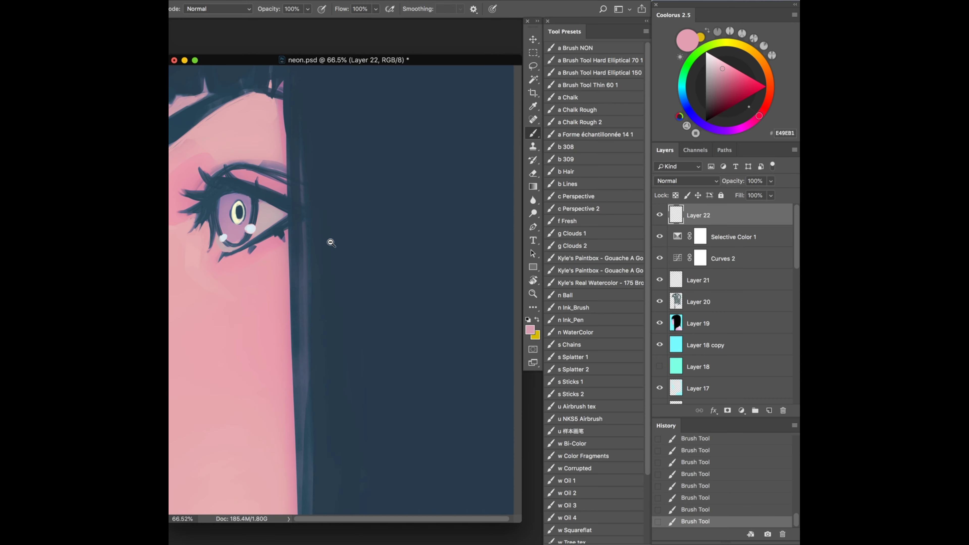
{"action": "left_click", "coordinate": [259, 217], "text": "alt"}
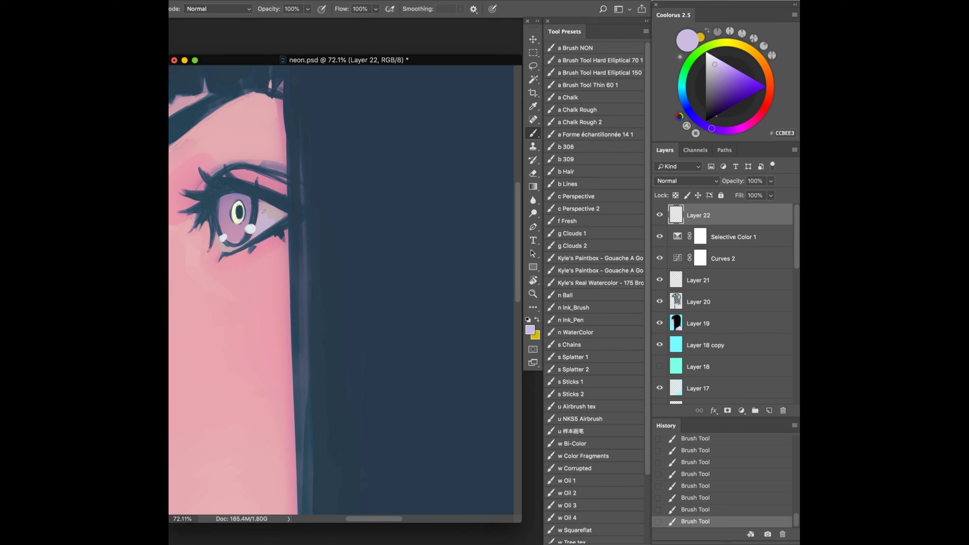
{"action": "scroll", "coordinate": [340, 301], "scroll_direction": "down", "scroll_amount": 5}
{"action": "scroll", "coordinate": [340, 300], "scroll_direction": "up", "scroll_amount": 5}
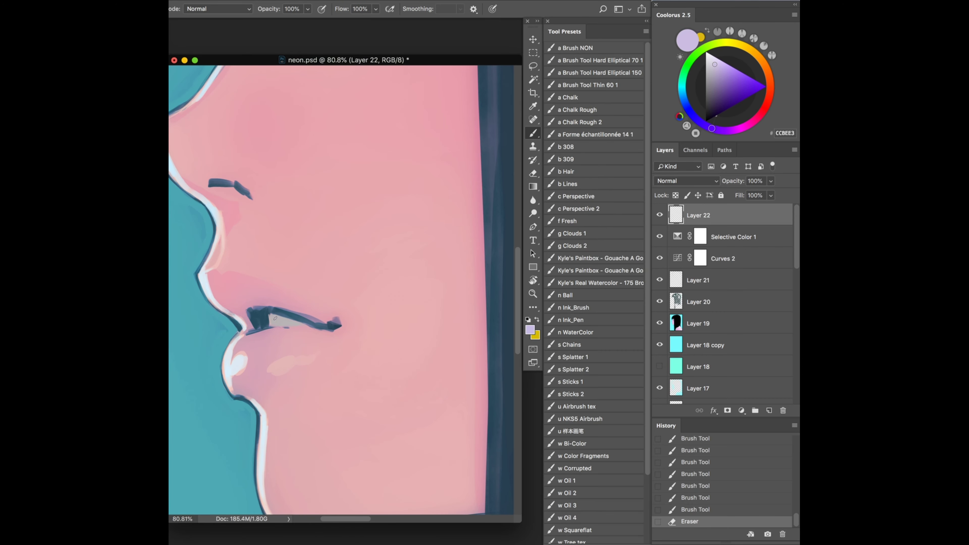
{"action": "scroll", "coordinate": [340, 301], "scroll_direction": "down", "scroll_amount": 2}
{"action": "scroll", "coordinate": [339, 301], "scroll_direction": "down", "scroll_amount": 5}
{"action": "left_click", "coordinate": [663, 214]}
- Save the document and stamp all visible layers into a new top layer, Layer 23
{"action": "key", "text": "ctrl+s"}
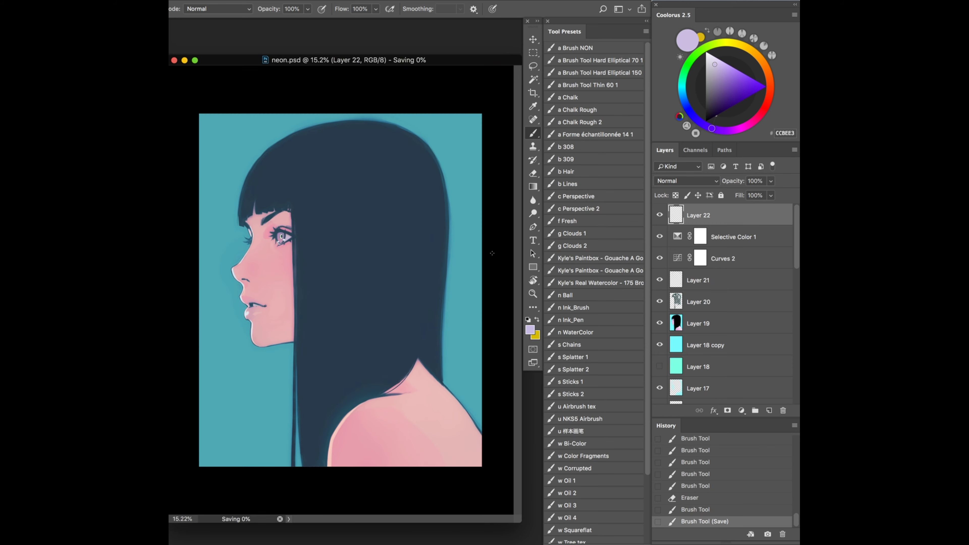
{"action": "key", "text": "ctrl+alt+shift+n"}
{"action": "key", "text": "ctrl+alt+shift+e"}
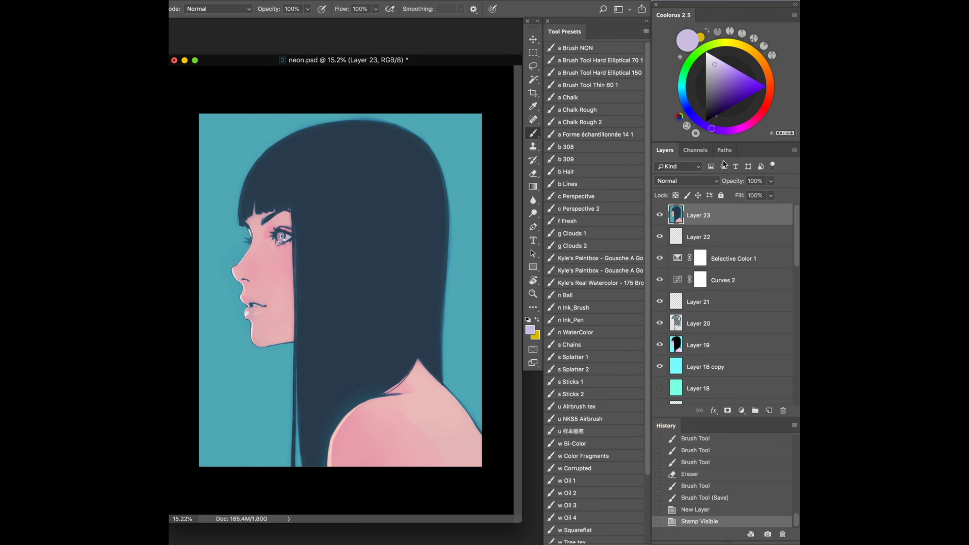
{"action": "key", "text": "ctrl+4"}
- Scale Layer 23 up to about 100.2% with Free Transform, then deselect
{"action": "key", "text": "ctrl+a"}
{"action": "key", "text": "ctrl+t"}
{"action": "key", "text": "Escape"}
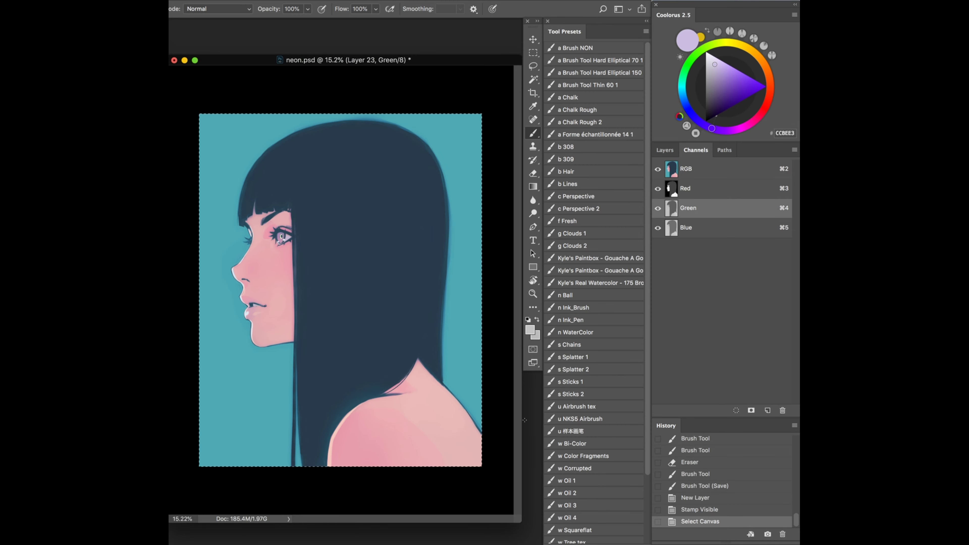
{"action": "key", "text": "ctrl+3"}
{"action": "key", "text": "ctrl+a"}
{"action": "key", "text": "ctrl+t"}
{"action": "left_click_drag", "start_coordinate": [482, 468], "coordinate": [482, 466]}
{"action": "scroll", "coordinate": [290, 316], "scroll_direction": "up", "scroll_amount": 5}
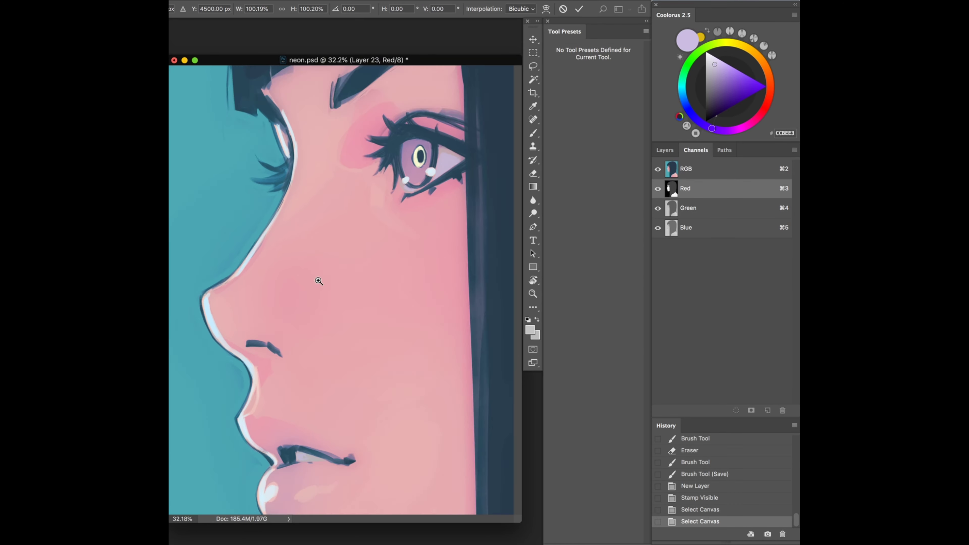
{"action": "key", "text": "Return"}
{"action": "key", "text": "ctrl+d"}
- Reset the view and scroll to check the stamped layer in the stack
{"action": "key", "text": "ctrl+0"}
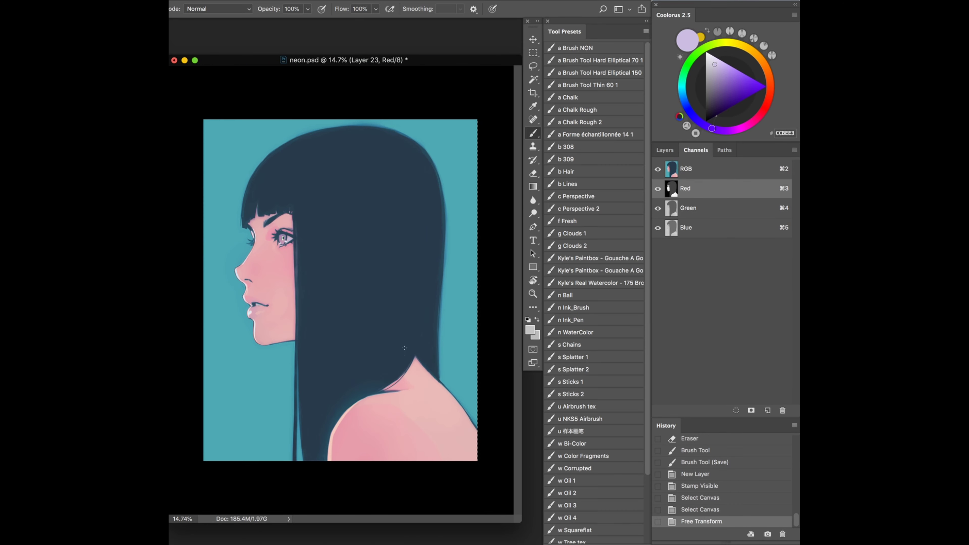
{"action": "key", "text": "ctrl+2"}
{"action": "scroll", "coordinate": [363, 266], "scroll_direction": "up", "scroll_amount": 5}
{"action": "scroll", "coordinate": [363, 266], "scroll_direction": "down", "scroll_amount": 1}
{"action": "scroll", "coordinate": [363, 266], "scroll_direction": "down", "scroll_amount": 3}
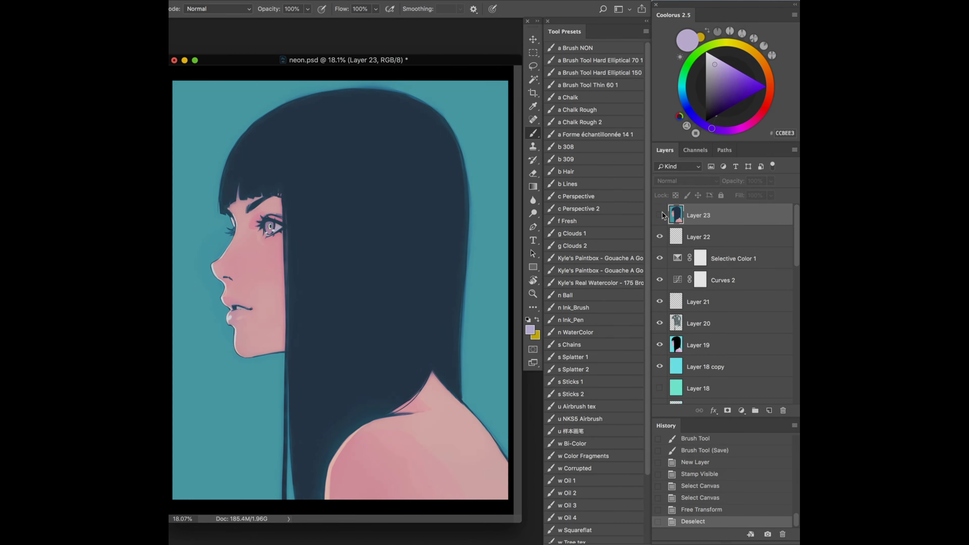